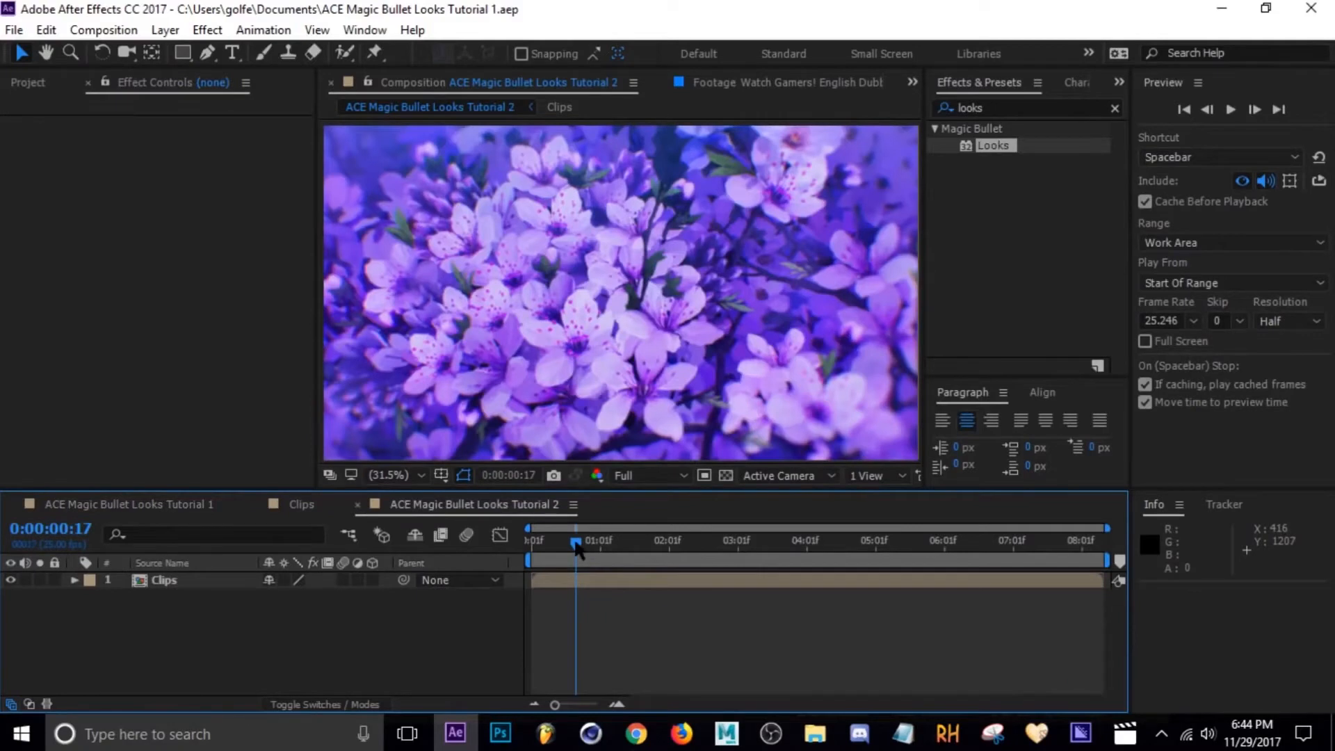
Play back the composition and scrub the playhead to around one second.
{"action": "key", "text": "space"}
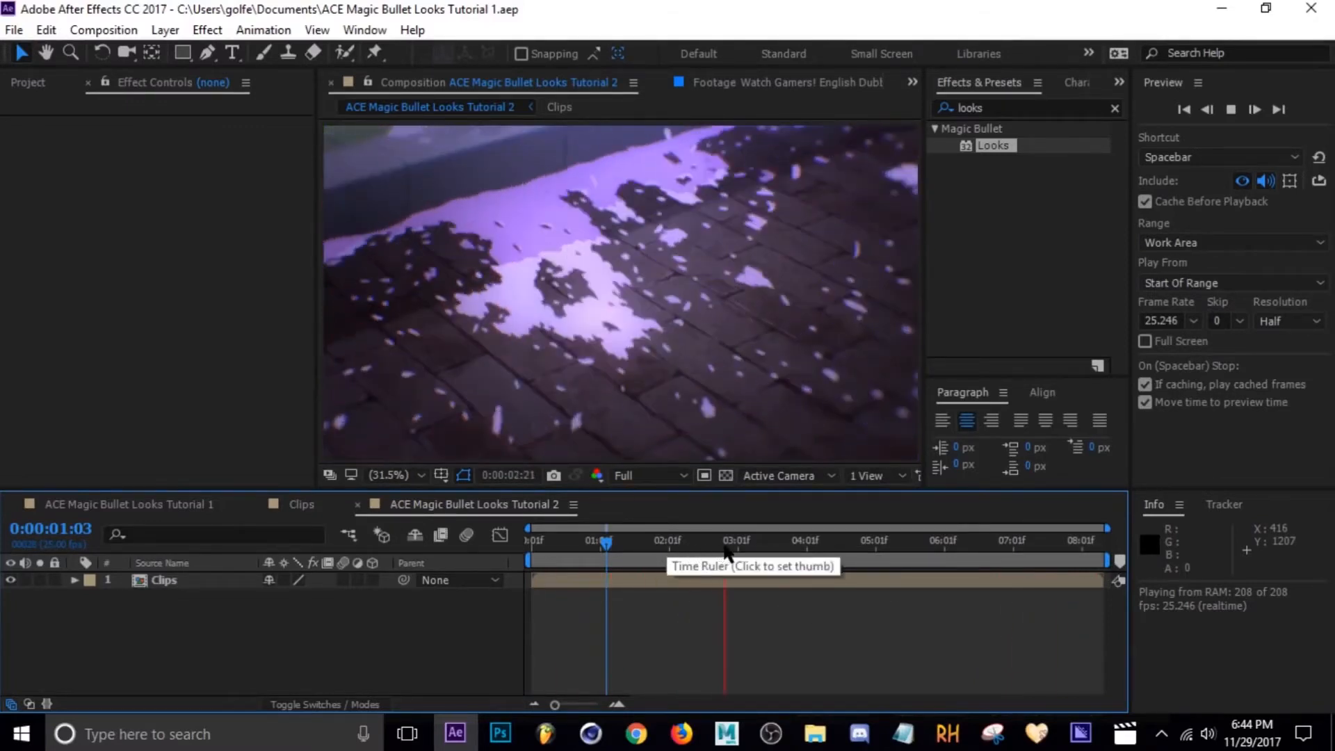
{"action": "mouse_move", "coordinate": [725, 549]}
{"action": "left_mouse_down"}
{"action": "mouse_move", "coordinate": [805, 542]}
{"action": "mouse_move", "coordinate": [670, 543]}
{"action": "mouse_move", "coordinate": [738, 543]}
{"action": "left_mouse_up"}
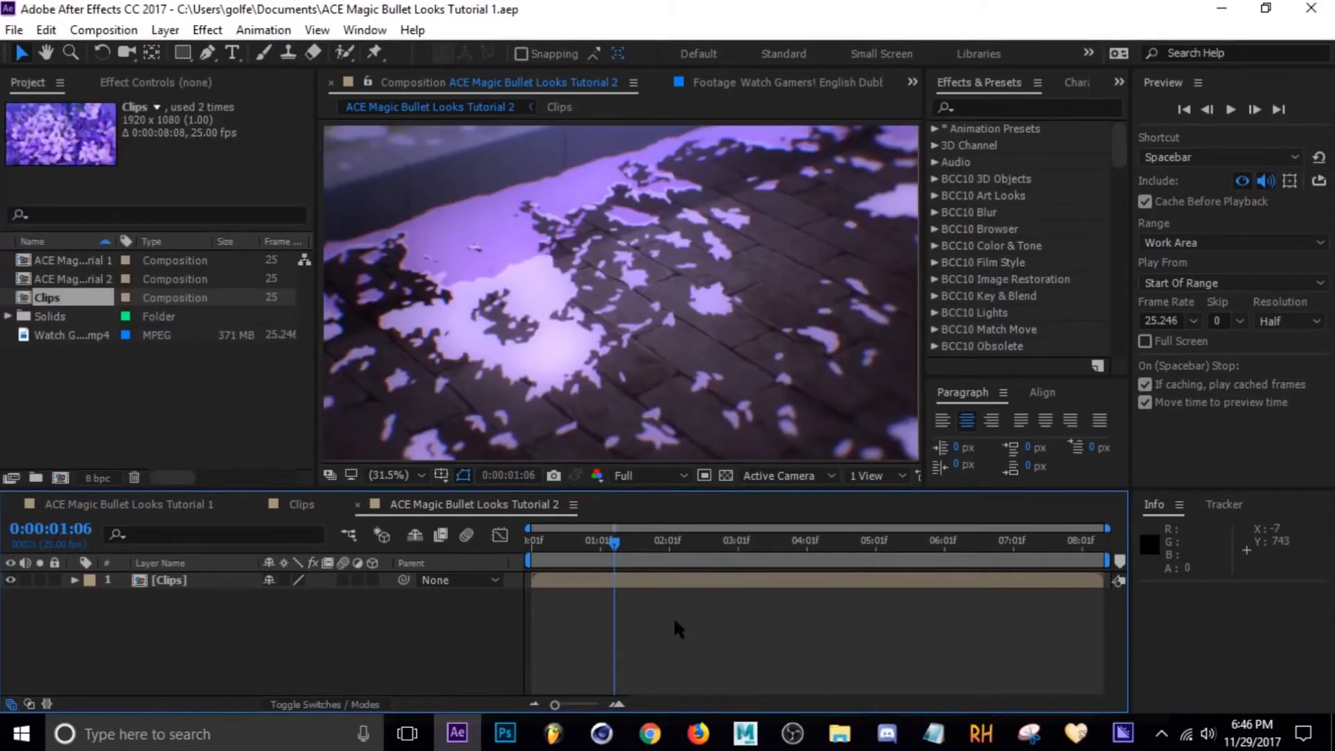
Add a new adjustment layer above the clip and rename it Looks.
{"action": "key", "text": "ctrl+alt+y"}
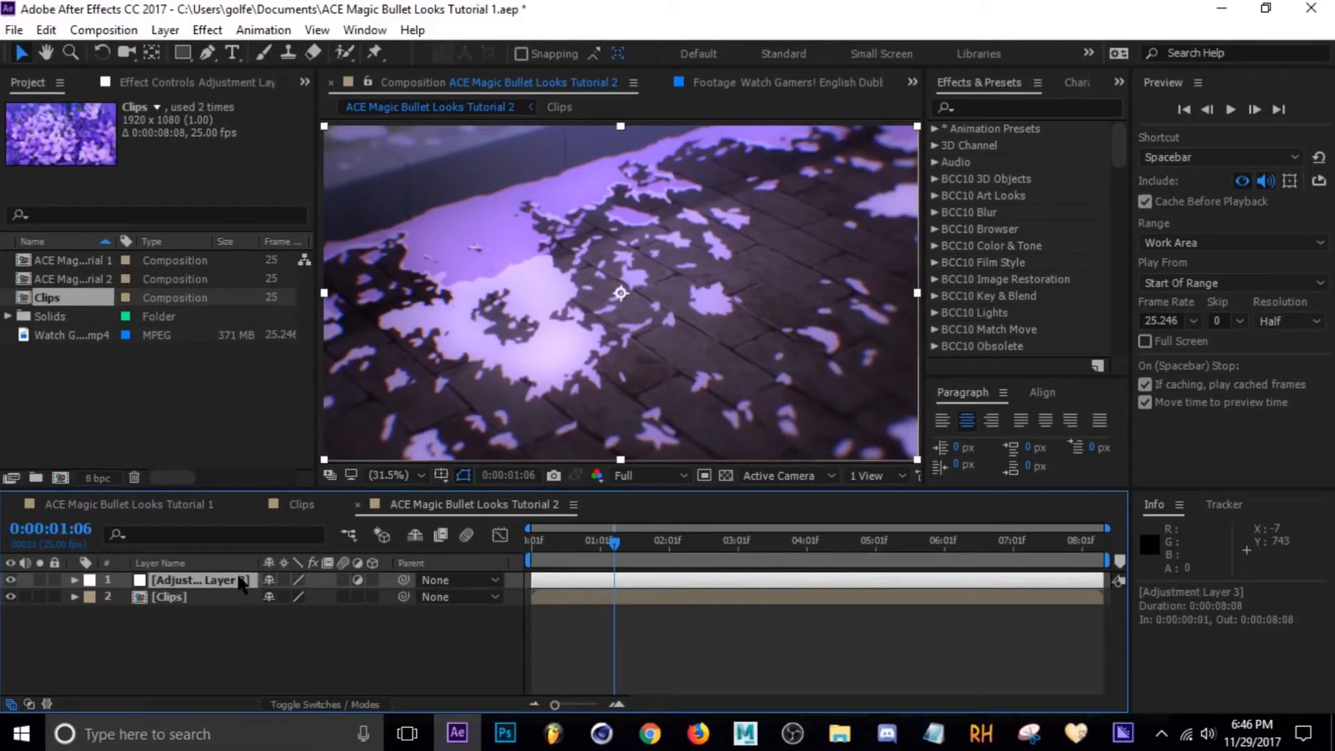
{"action": "key", "text": "Return"}
{"action": "type", "text": "Loo"}
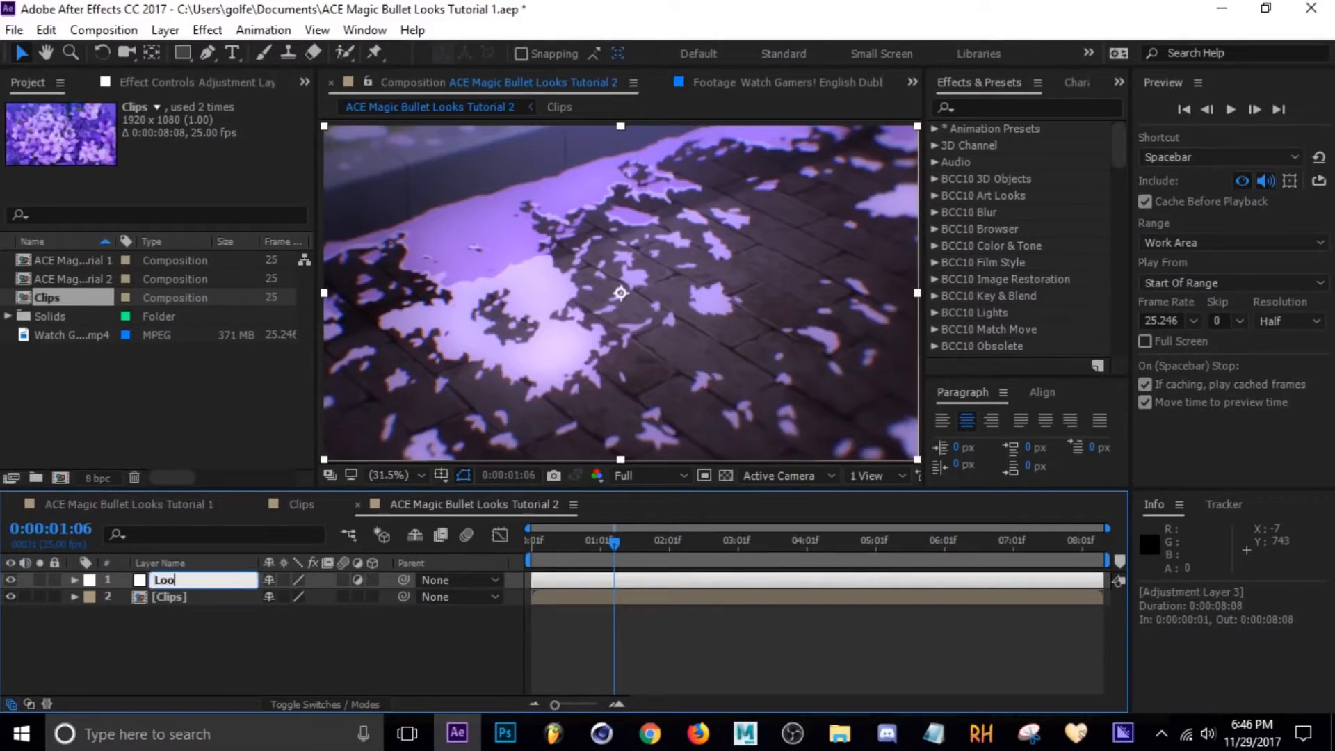
{"action": "type", "text": "ks"}
{"action": "key", "text": "Return"}
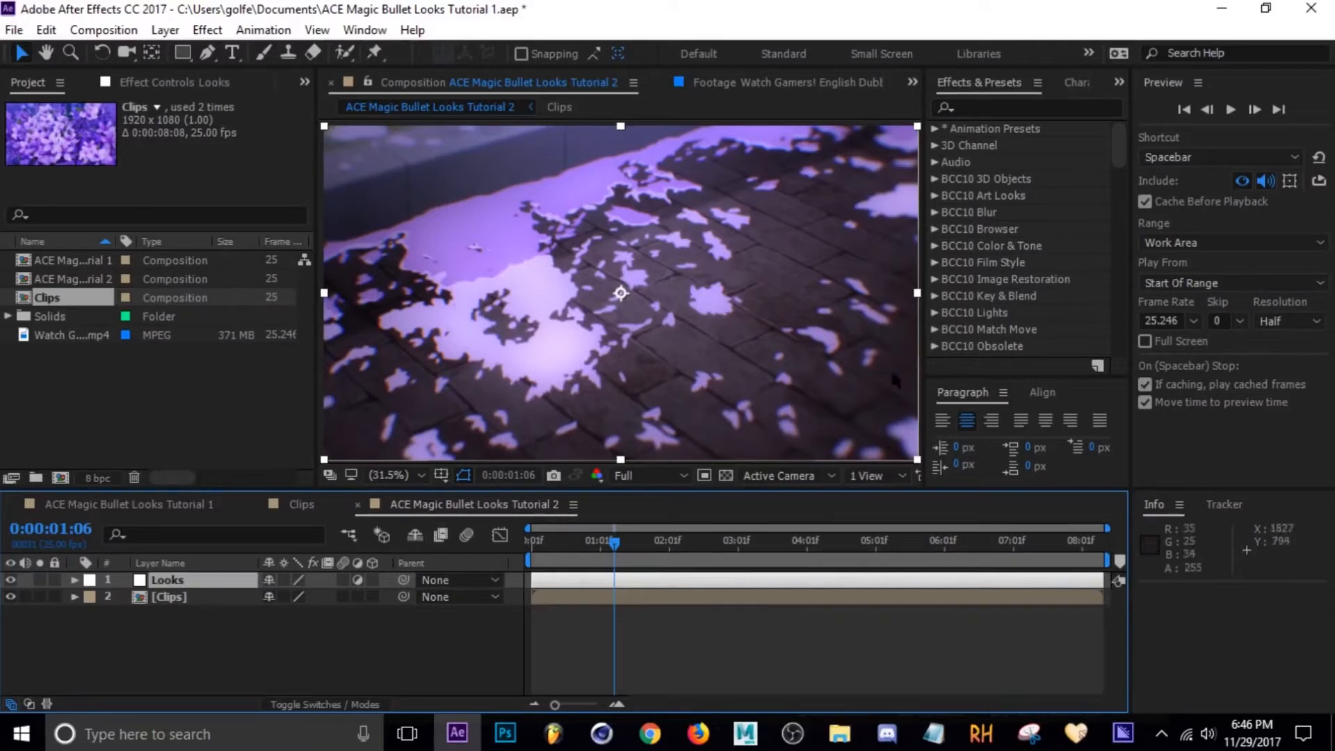
Search the effects for Looks and apply Magic Bullet Looks to the adjustment layer.
{"action": "left_click", "coordinate": [999, 105]}
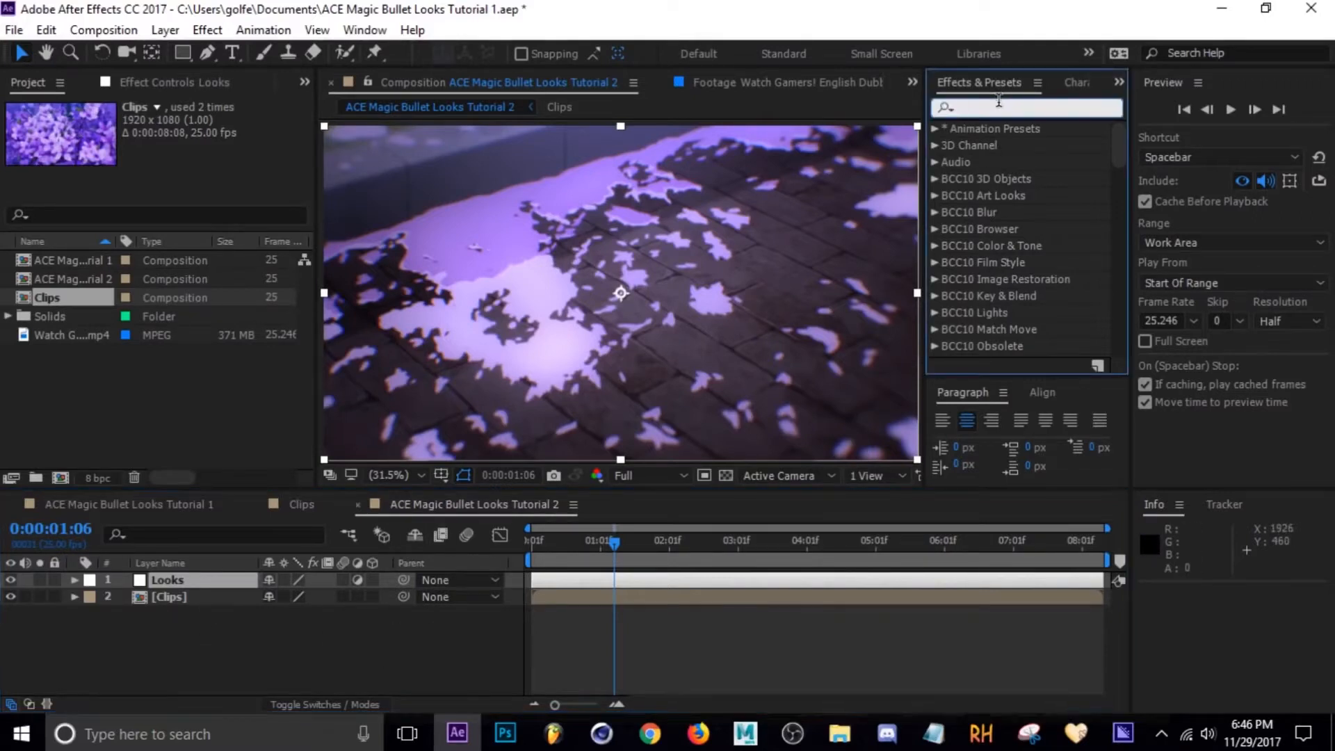
{"action": "type", "text": "Looks"}
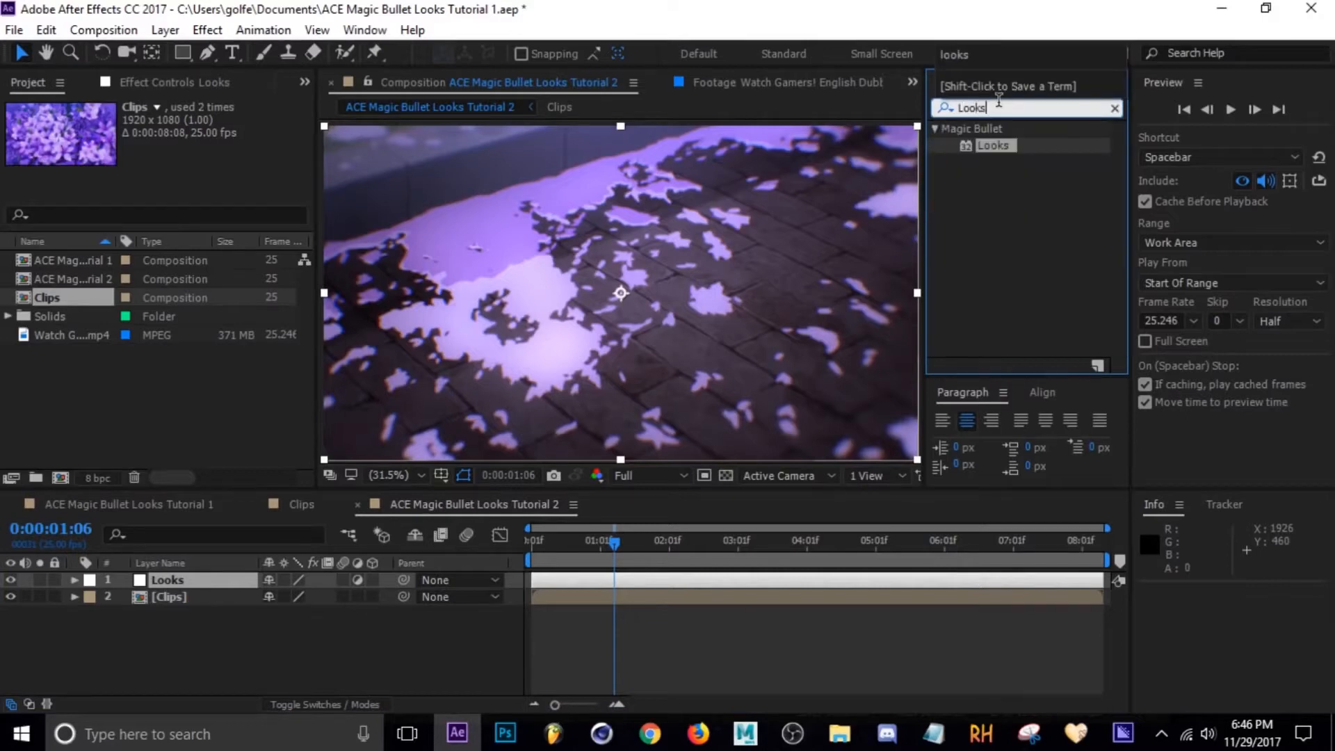
{"action": "double_click", "coordinate": [991, 145]}
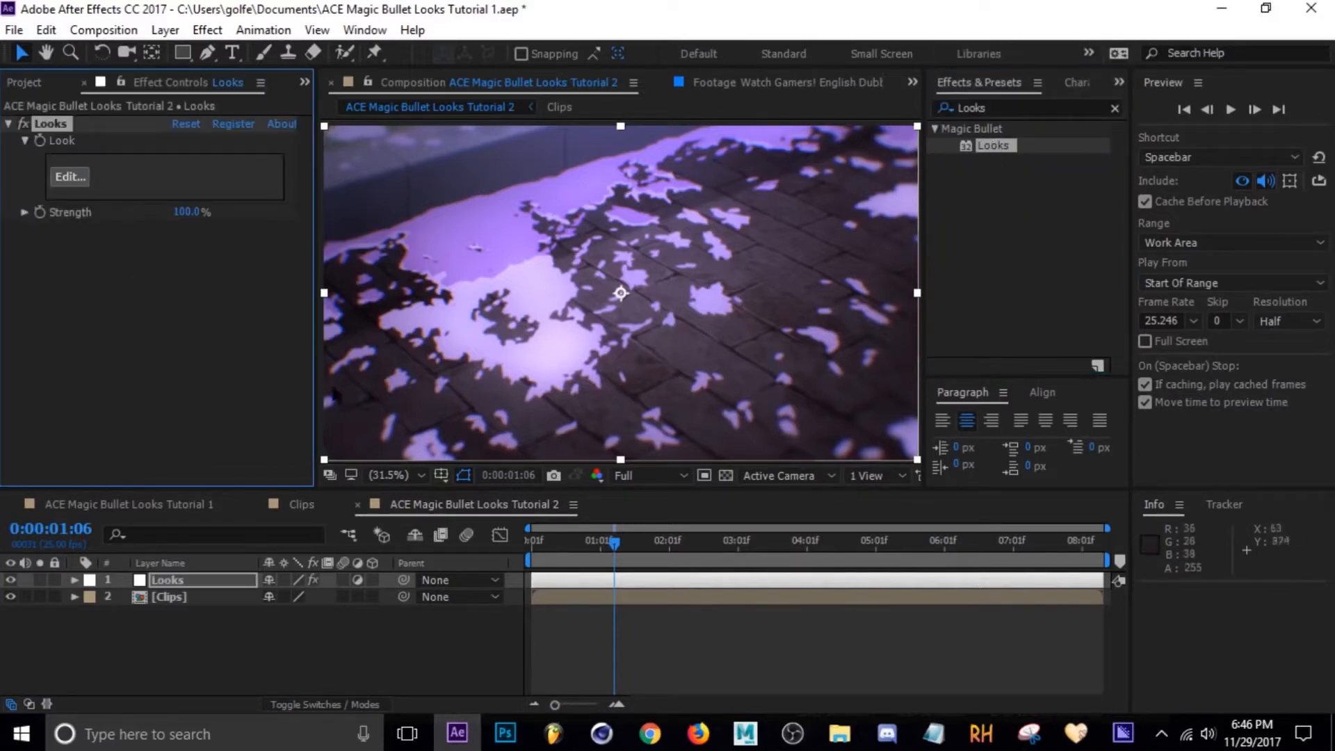
Open the Magic Bullet Looks editor from the effect controls and toggle the Scopes panel.
{"action": "left_click", "coordinate": [83, 179]}
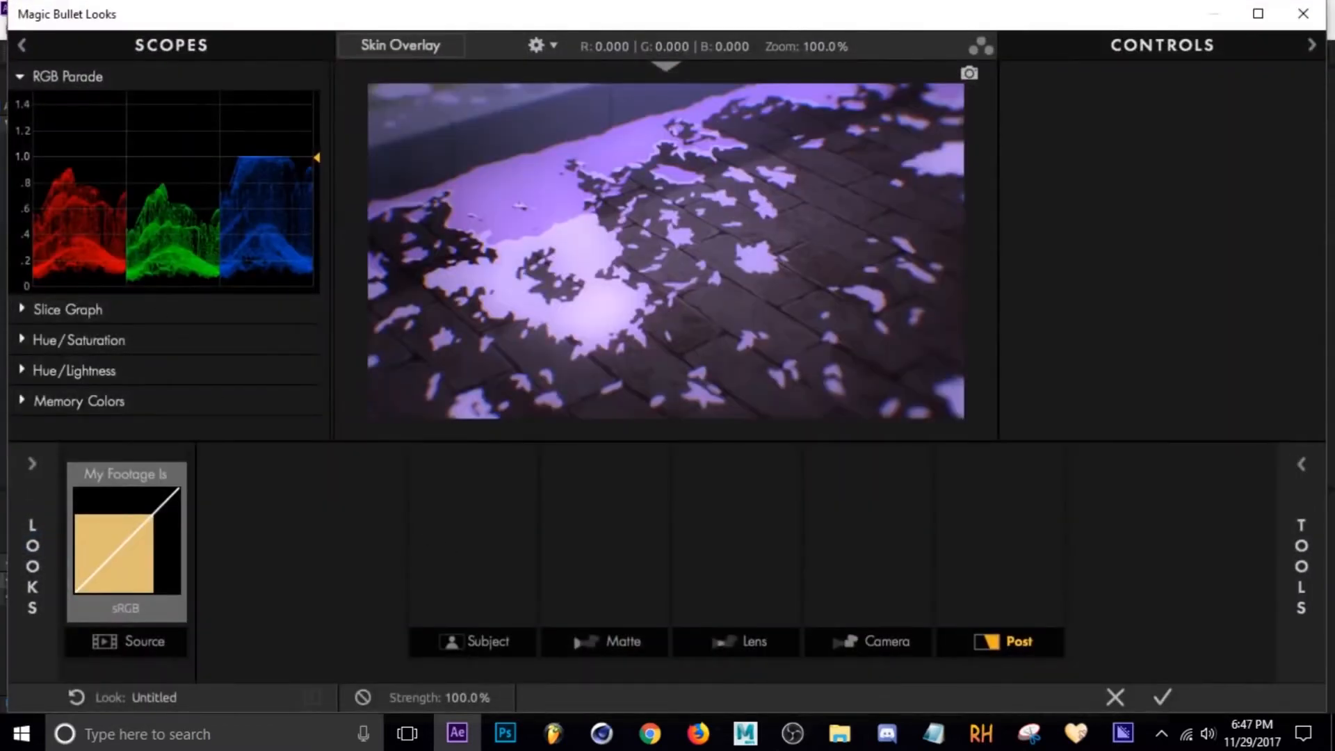
{"action": "left_click", "coordinate": [194, 53]}
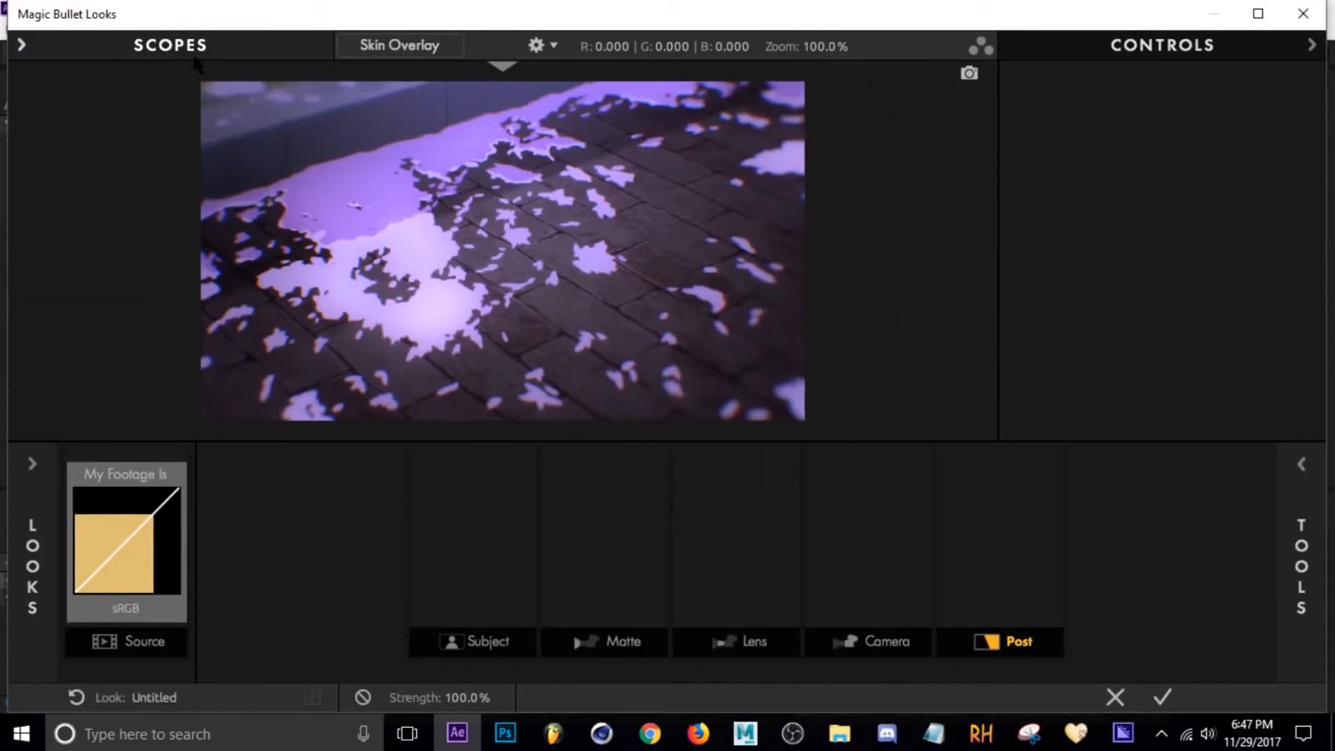
{"action": "left_click", "coordinate": [194, 53]}
{"action": "left_click", "coordinate": [195, 54]}
{"action": "left_click", "coordinate": [199, 59]}
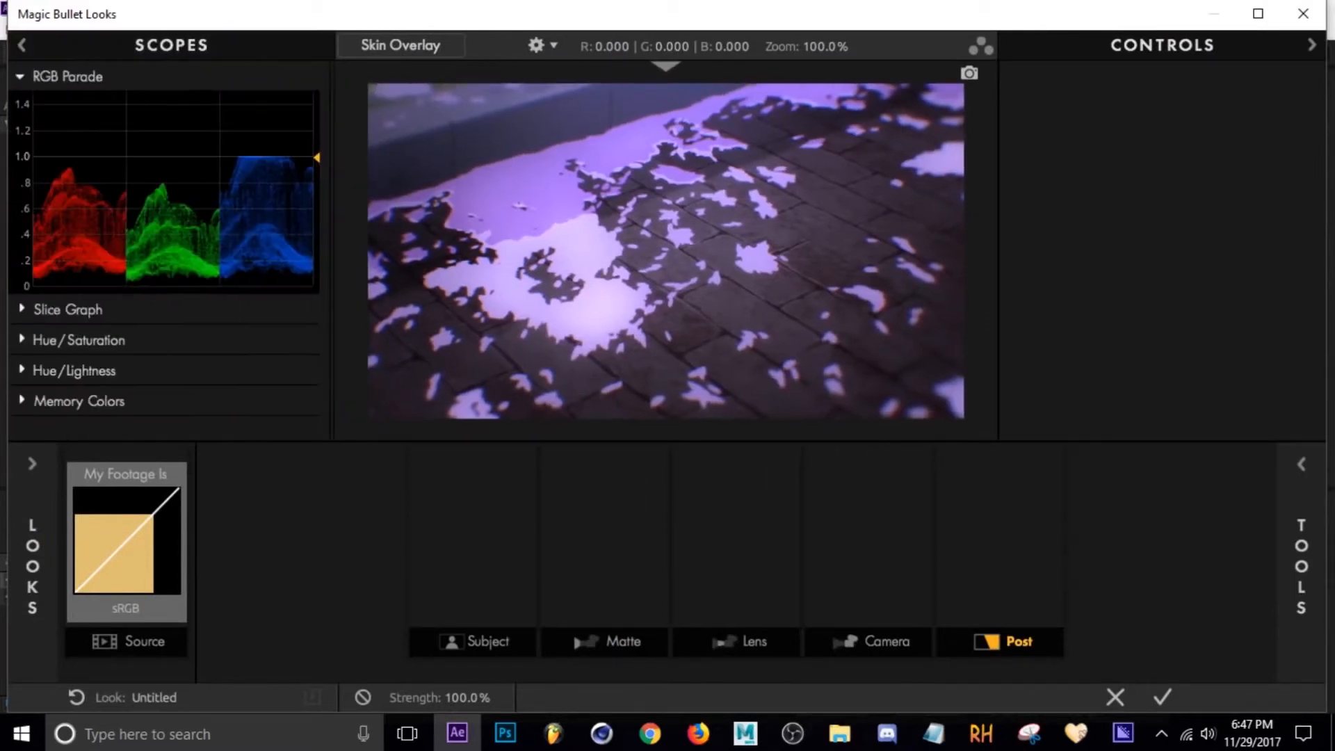
Examine the Slice Graph and Hue/Saturation scopes and maximize the editor window.
{"action": "left_click", "coordinate": [23, 311]}
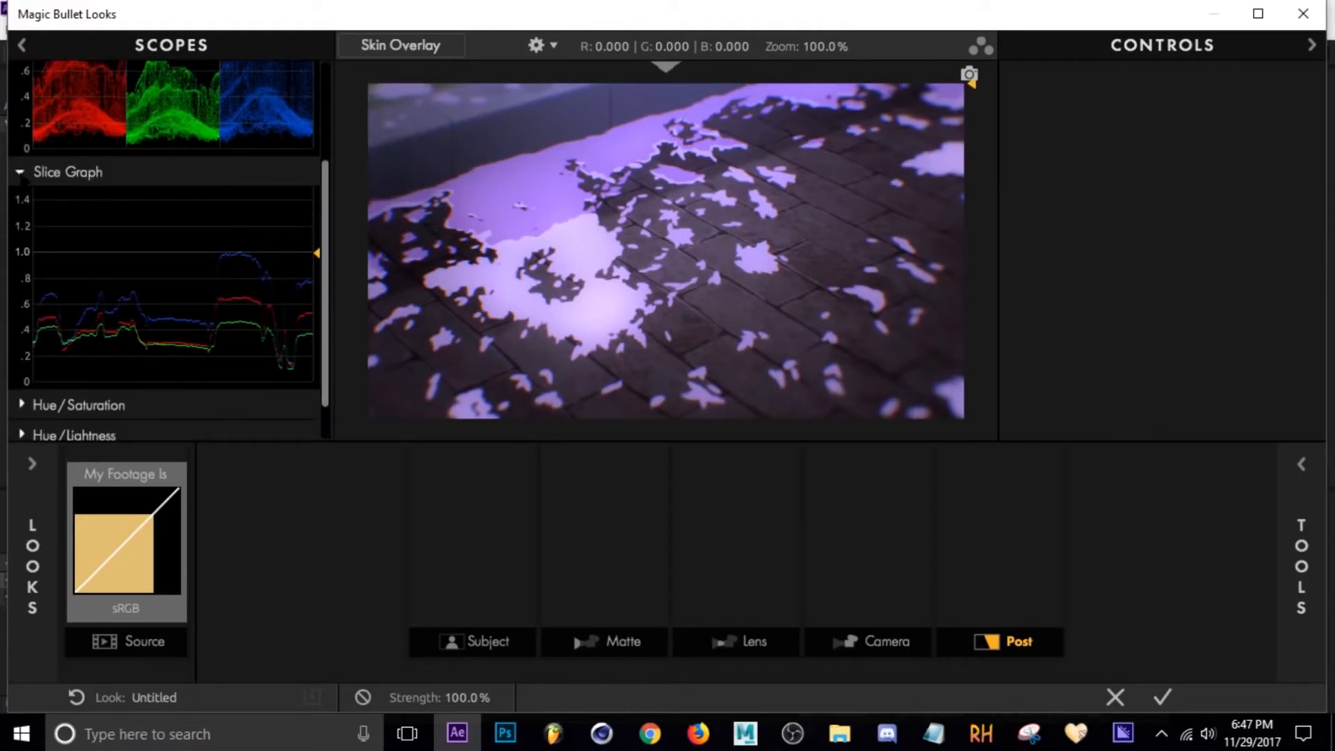
{"action": "left_click", "coordinate": [21, 172]}
{"action": "left_click", "coordinate": [21, 340]}
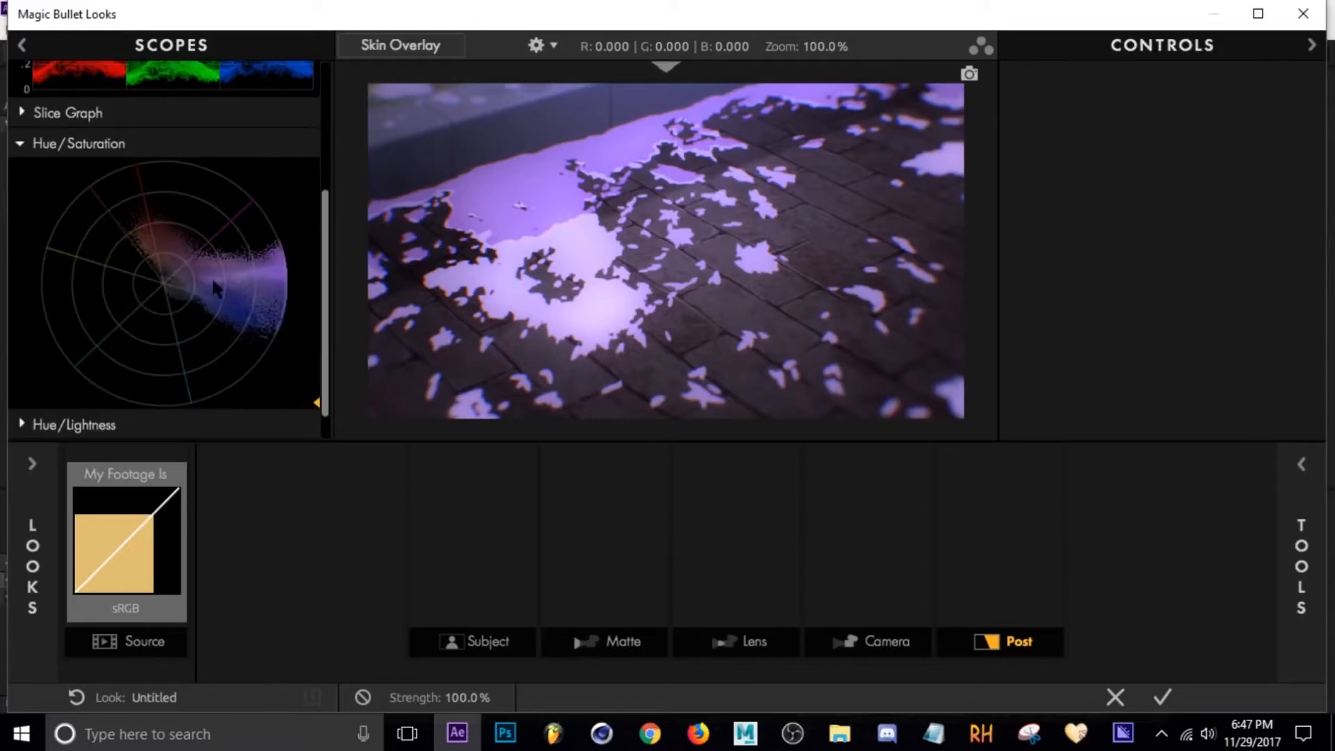
{"action": "left_click", "coordinate": [20, 144]}
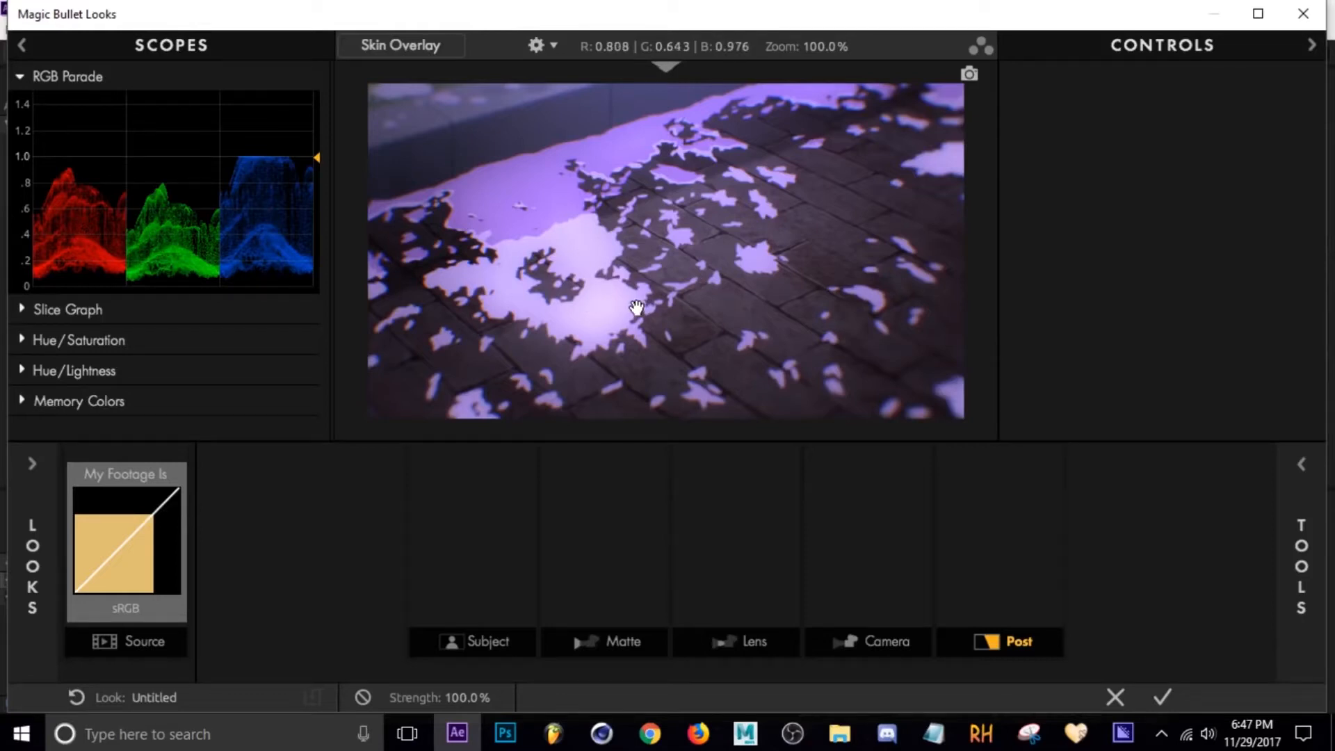
{"action": "double_click", "coordinate": [633, 20]}
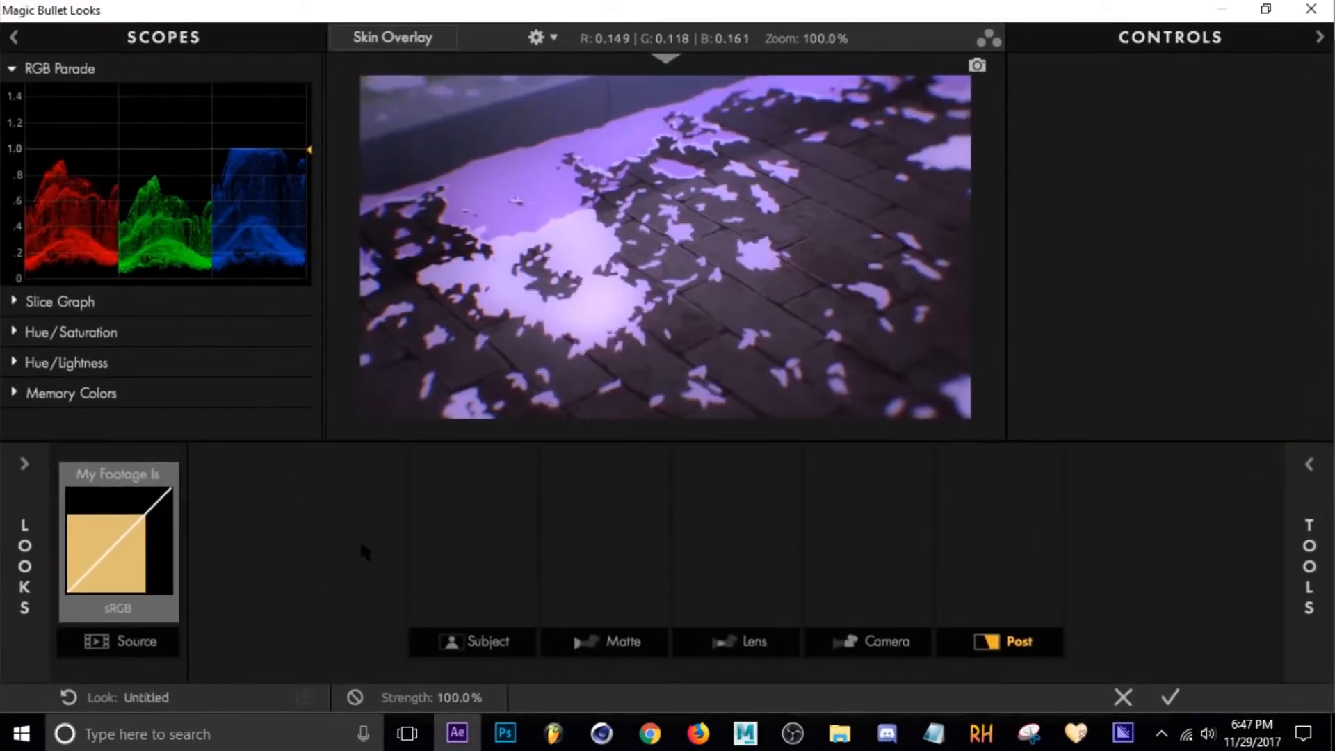
{"action": "left_click", "coordinate": [127, 562]}
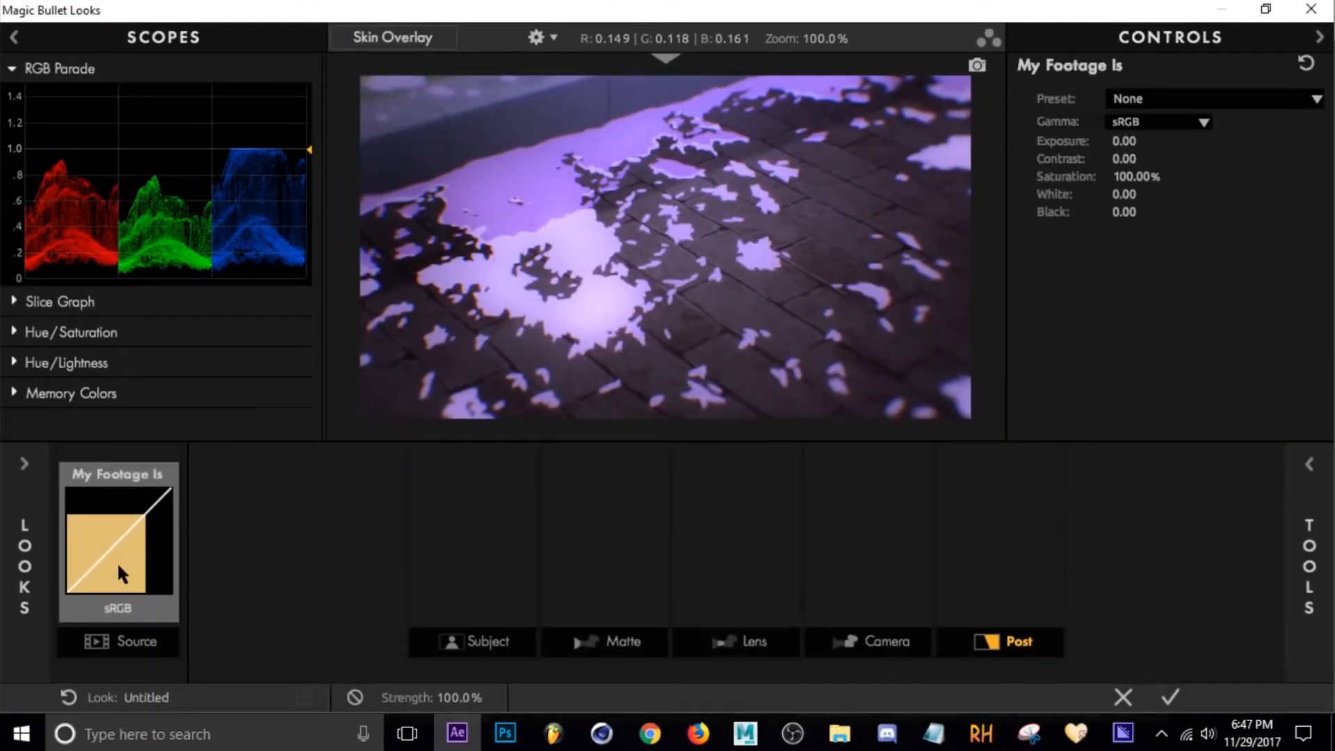
{"action": "left_click_drag", "start_coordinate": [1126, 141], "coordinate": [1245, 141]}
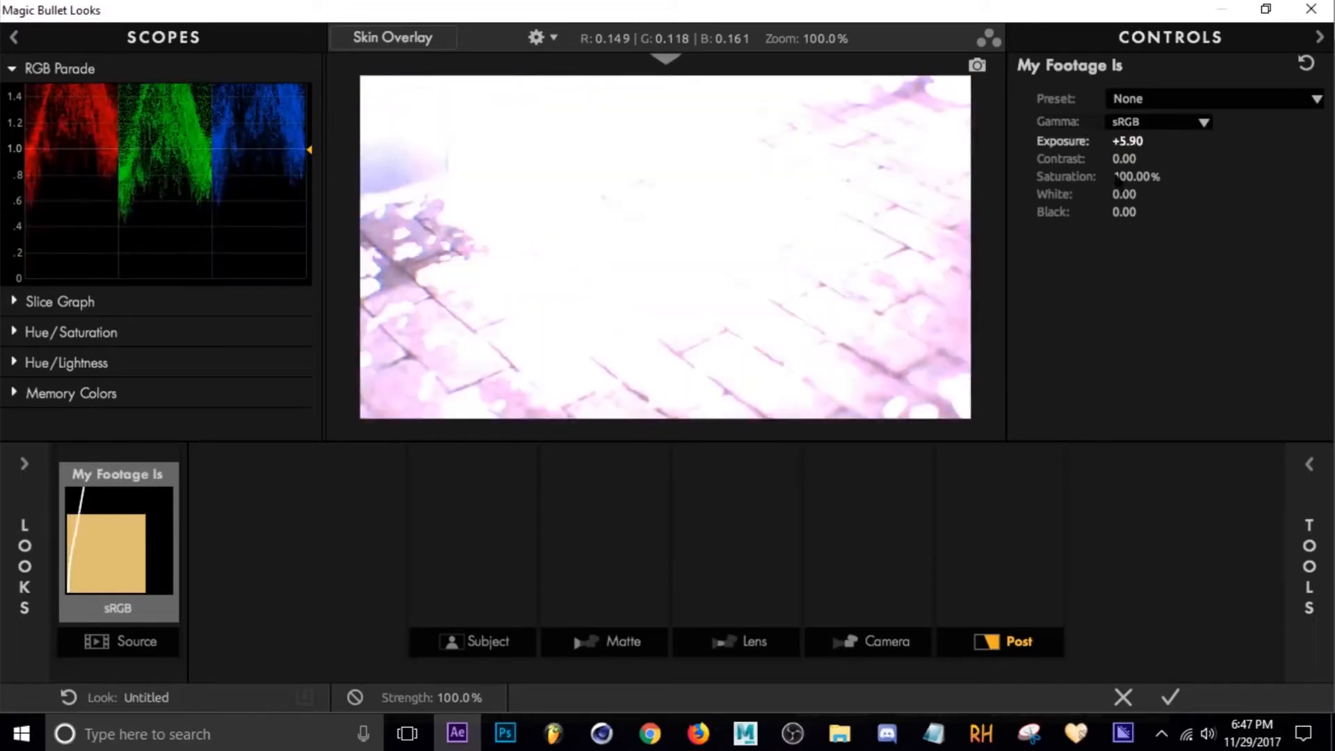
{"action": "key", "text": "ctrl+z"}
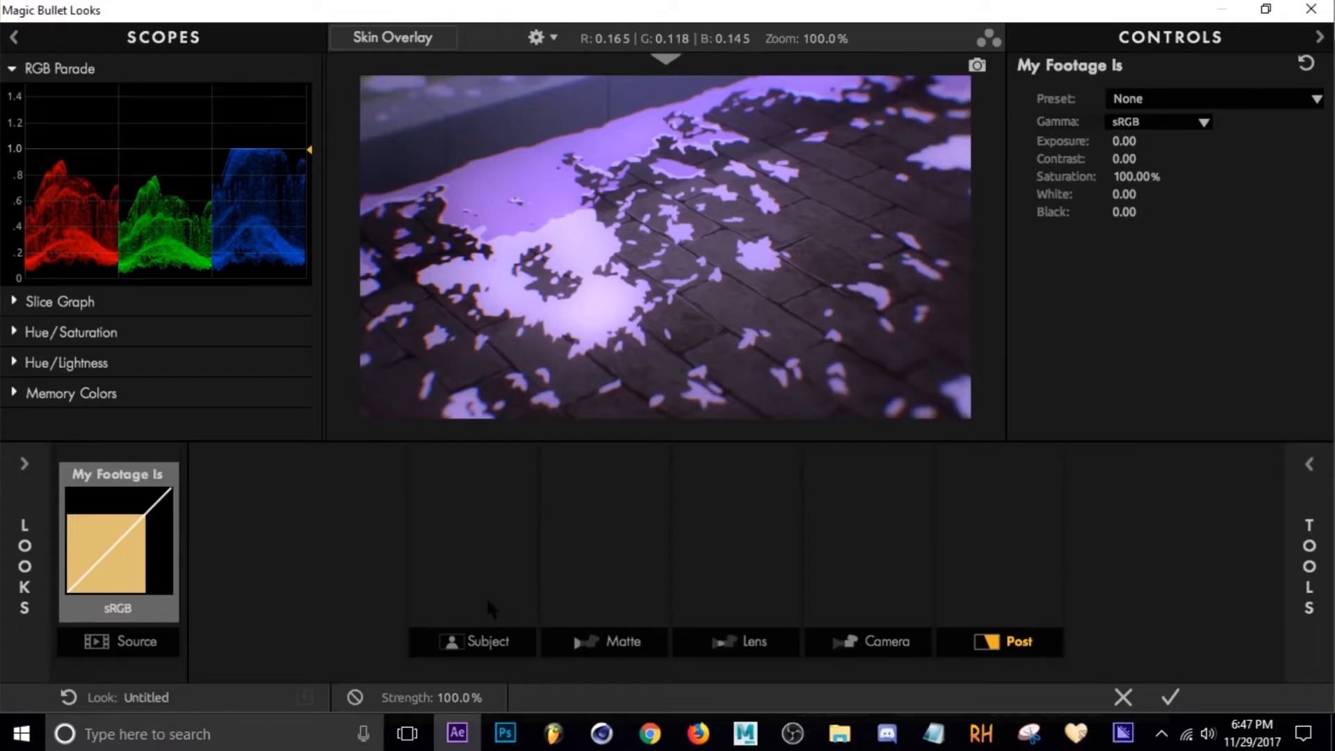
Add the Shadows/Highlights tool to the Subject stage.
{"action": "left_click", "coordinate": [501, 537]}
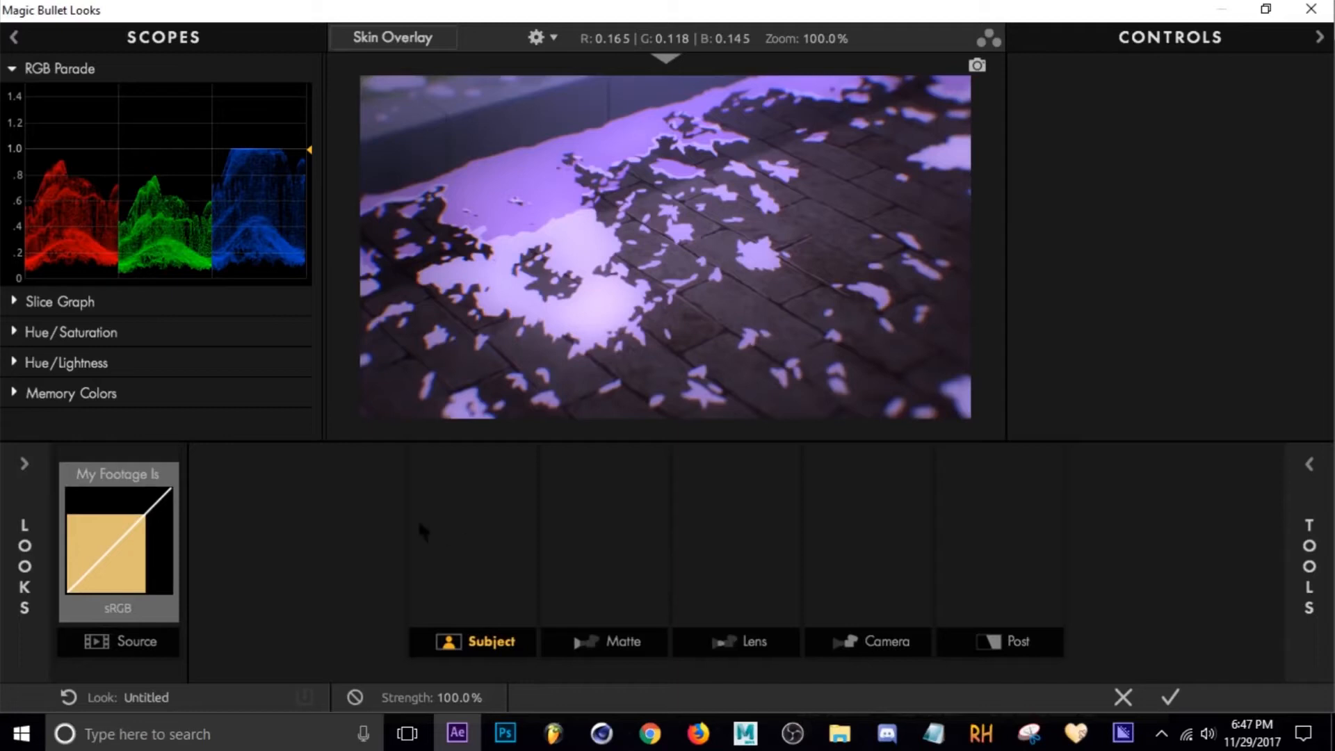
{"action": "key", "text": "t"}
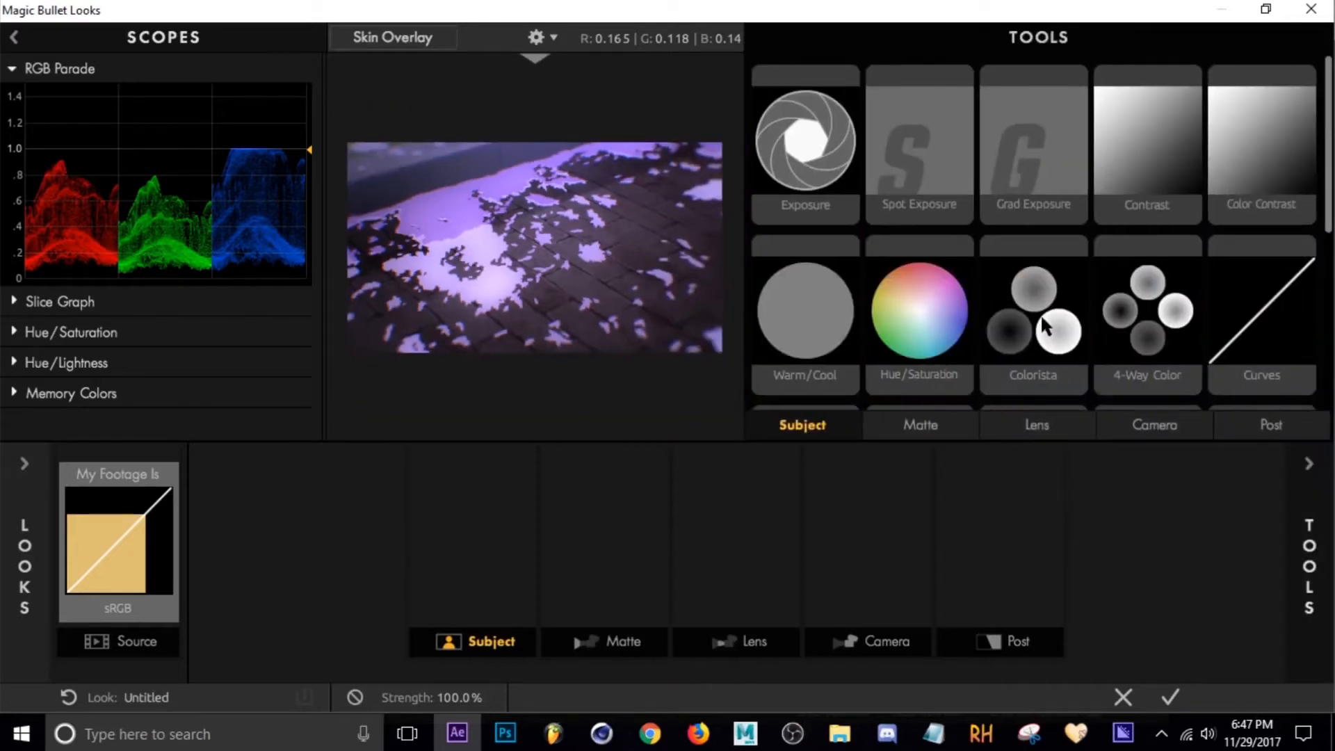
{"action": "scroll", "coordinate": [1028, 188], "scroll_direction": "down", "scroll_amount": 1}
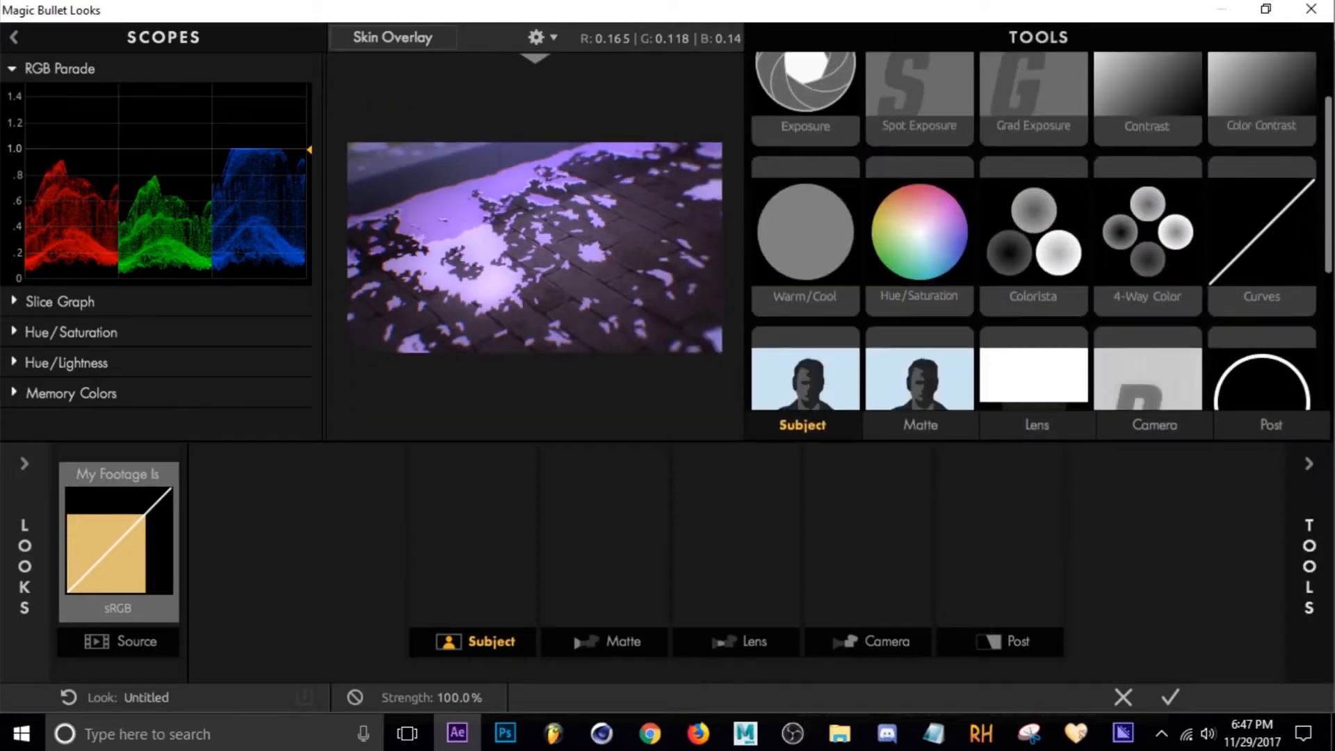
{"action": "scroll", "coordinate": [1042, 230], "scroll_direction": "down", "scroll_amount": 3}
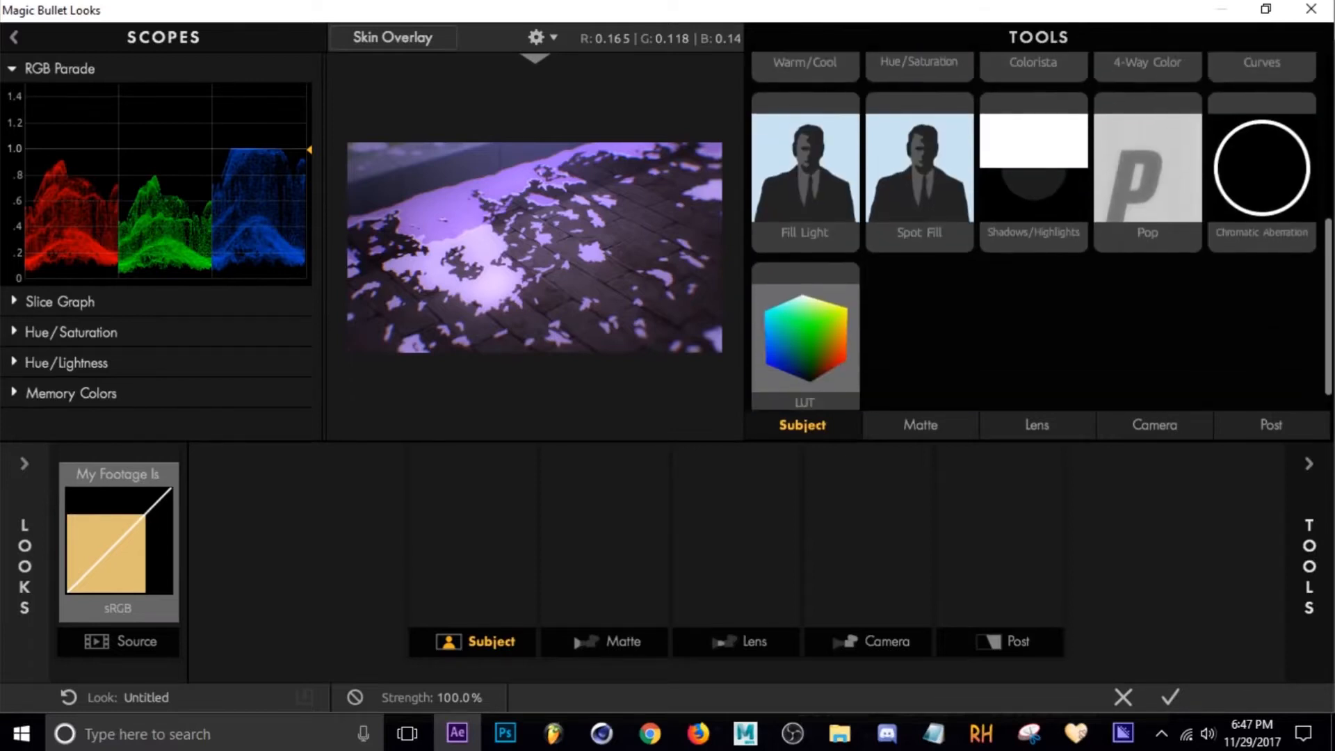
{"action": "mouse_move", "coordinate": [1040, 189]}
{"action": "left_mouse_down"}
{"action": "mouse_move", "coordinate": [546, 550]}
{"action": "mouse_move", "coordinate": [481, 547]}
{"action": "left_mouse_up"}
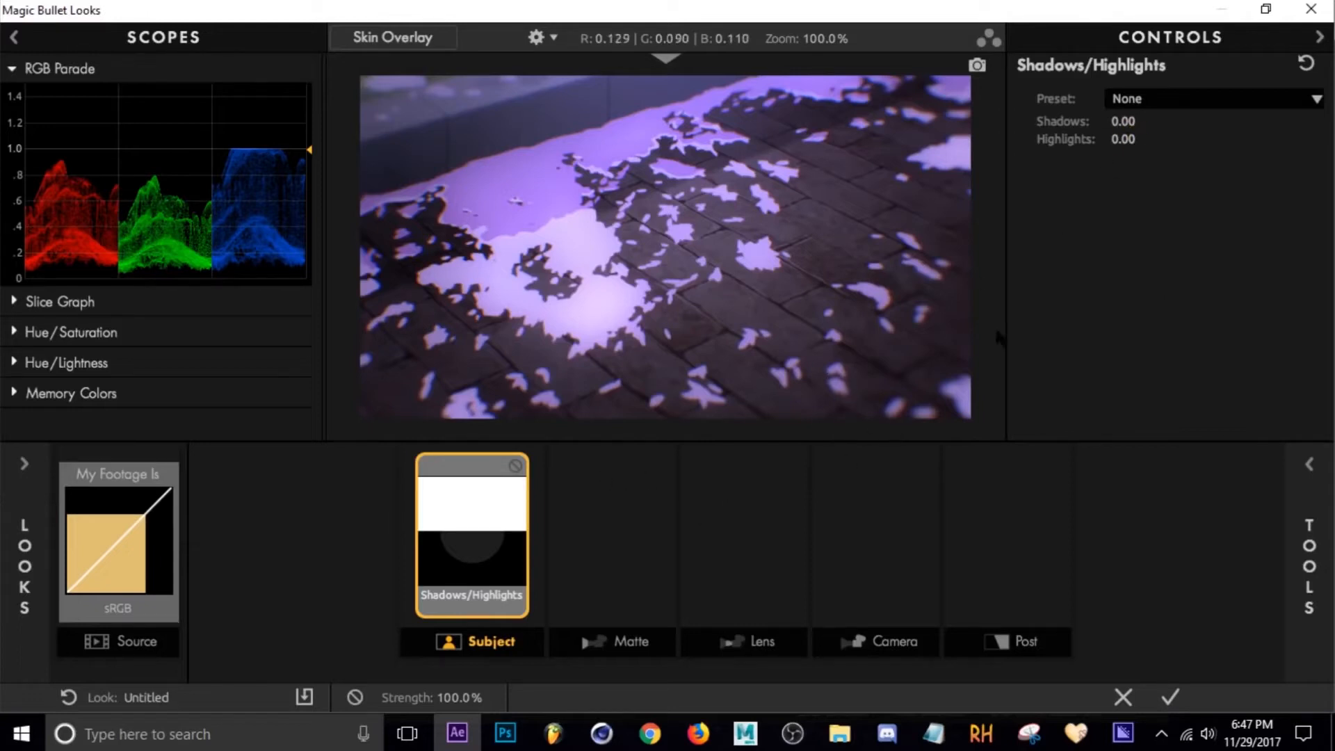
Set Shadows/Highlights to Shadows -1.00 and Highlights +0.13.
{"action": "left_click_drag", "start_coordinate": [1135, 121], "coordinate": [1071, 121]}
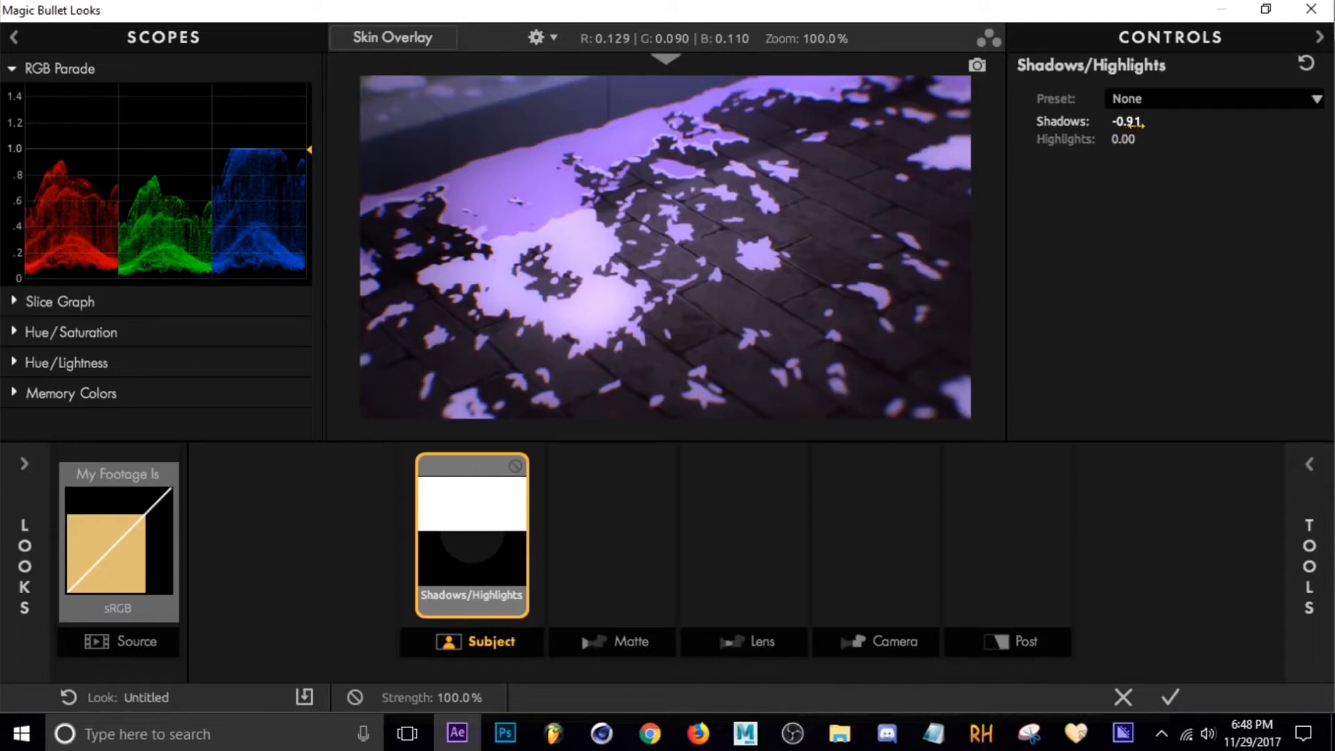
{"action": "left_click_drag", "start_coordinate": [1128, 123], "coordinate": [1121, 122]}
{"action": "left_click_drag", "start_coordinate": [1123, 139], "coordinate": [1132, 139]}
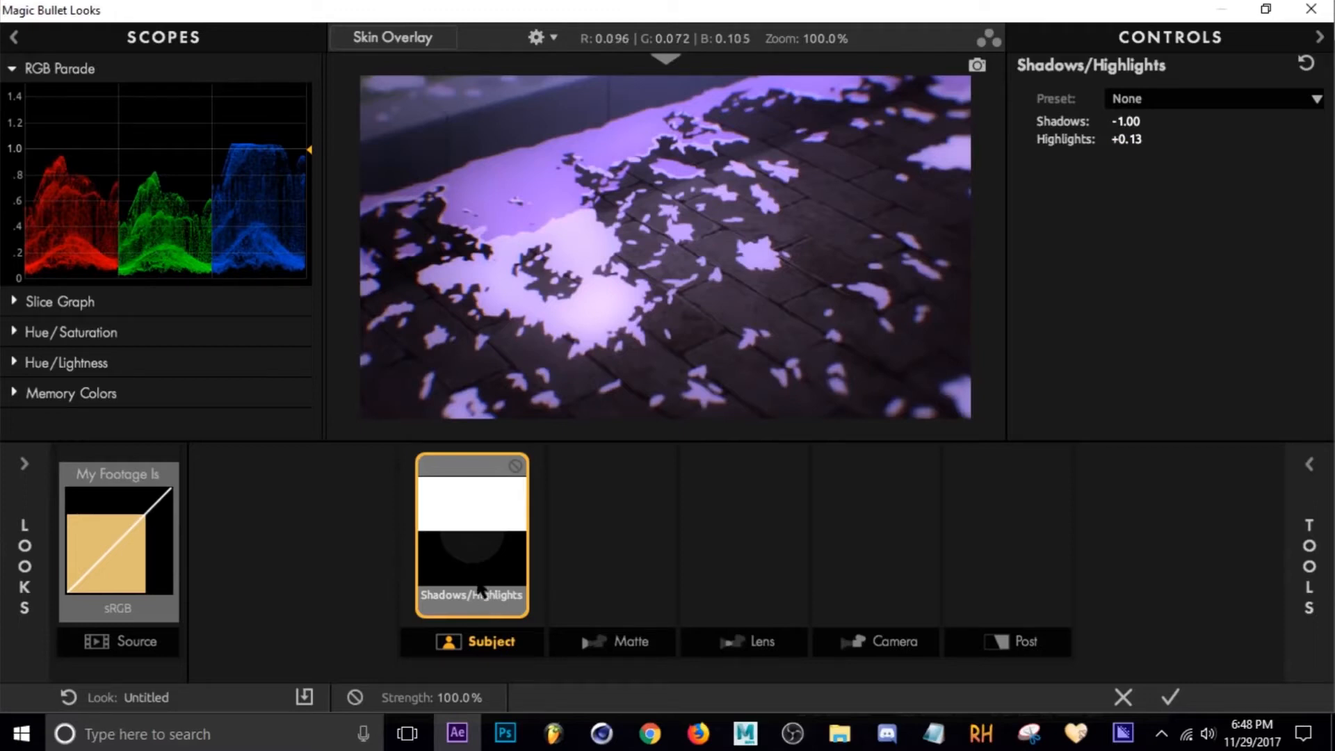
Add the Mojo II tool to the Post stage.
{"action": "left_click", "coordinate": [597, 562]}
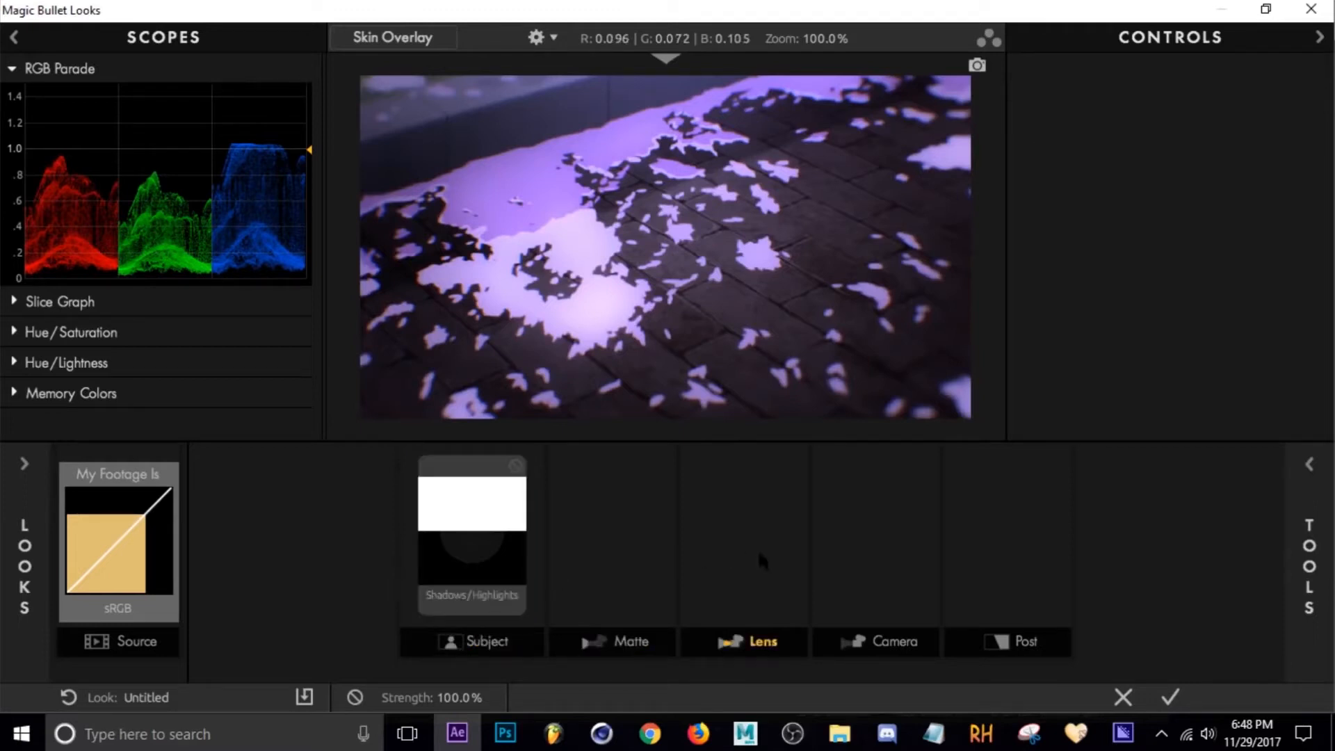
{"action": "left_click", "coordinate": [1030, 559]}
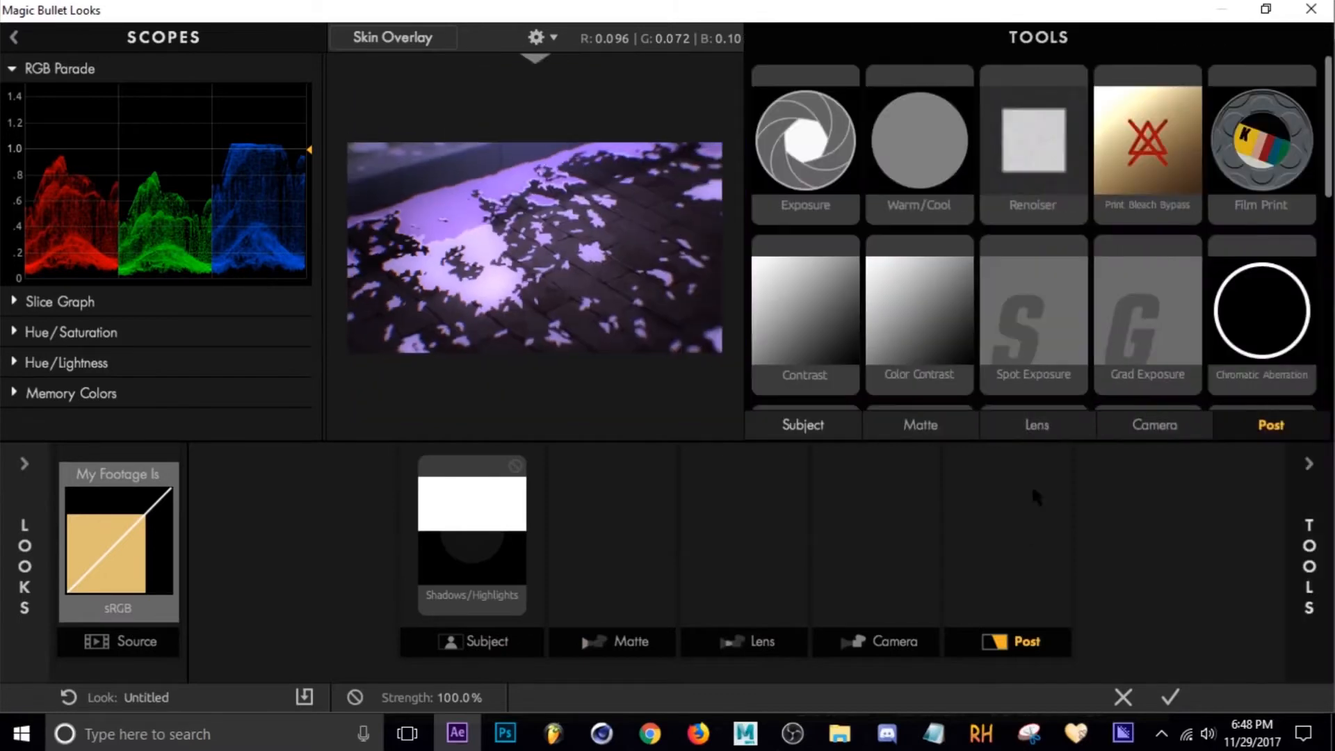
{"action": "scroll", "coordinate": [1061, 307], "scroll_direction": "down", "scroll_amount": 5}
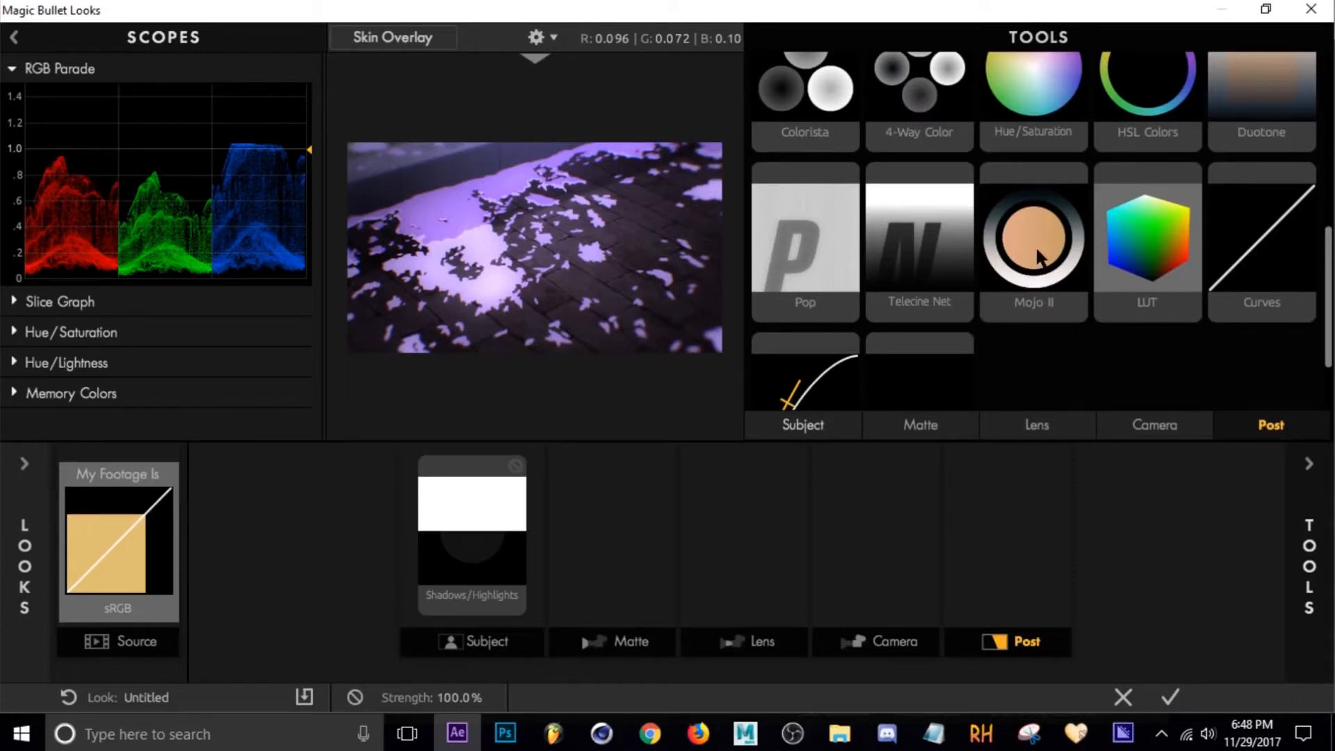
{"action": "left_click_drag", "start_coordinate": [1039, 257], "coordinate": [1001, 536]}
{"action": "left_click", "coordinate": [989, 533]}
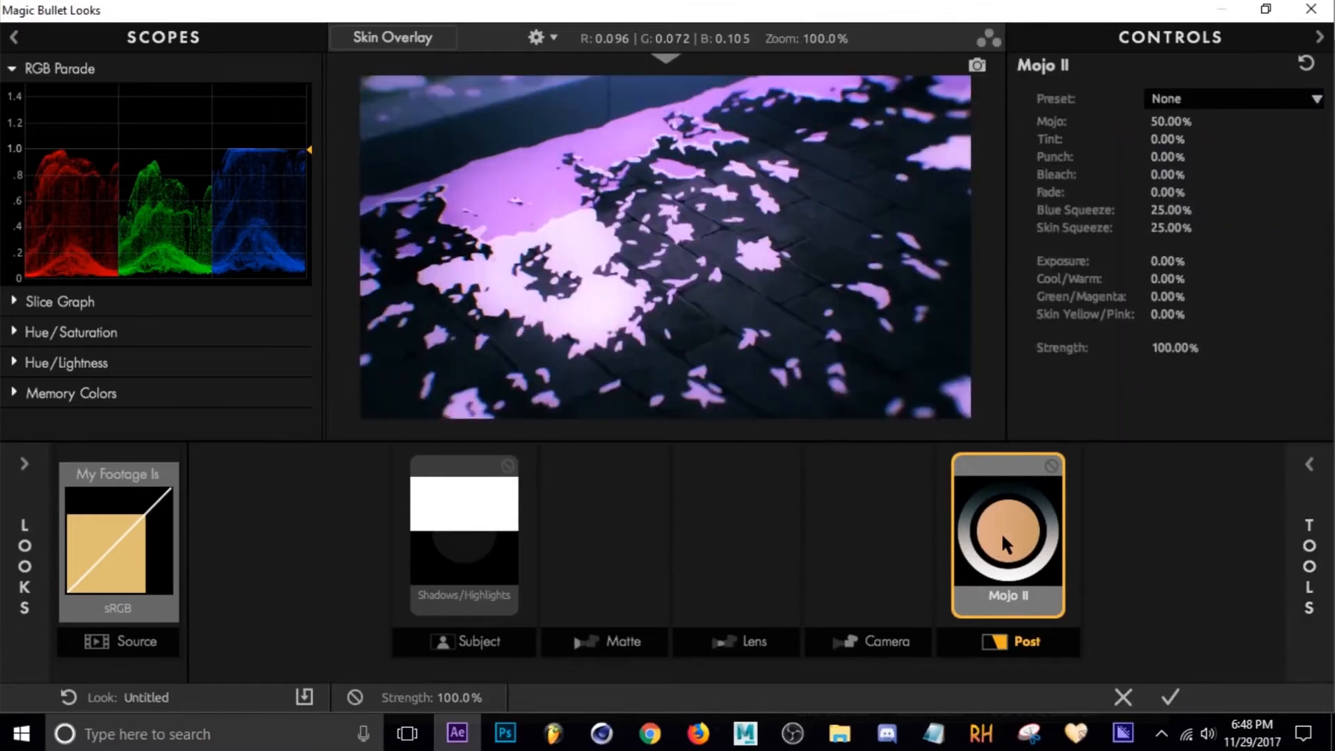
Toggle the Mojo II tool off and on to compare the look.
{"action": "left_click", "coordinate": [1052, 465]}
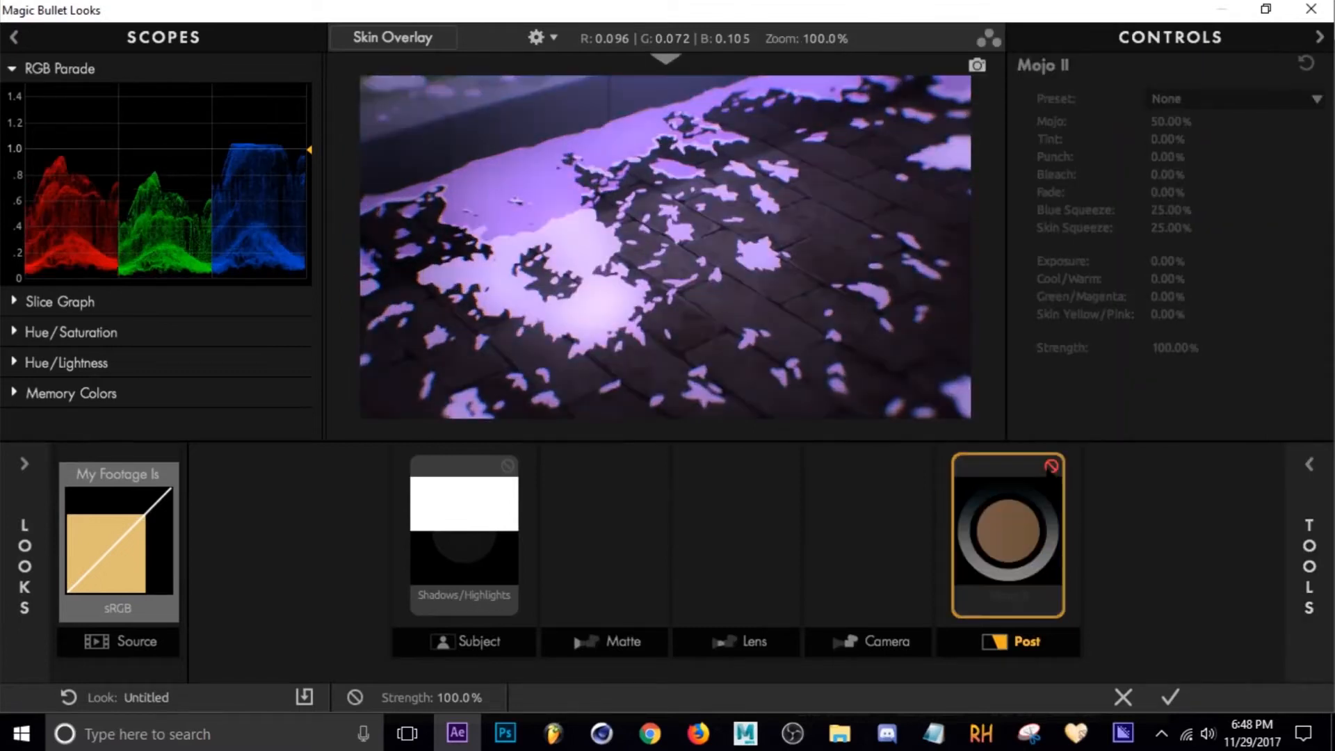
{"action": "left_click", "coordinate": [1051, 465]}
{"action": "left_click", "coordinate": [1052, 465]}
{"action": "left_click", "coordinate": [1051, 466]}
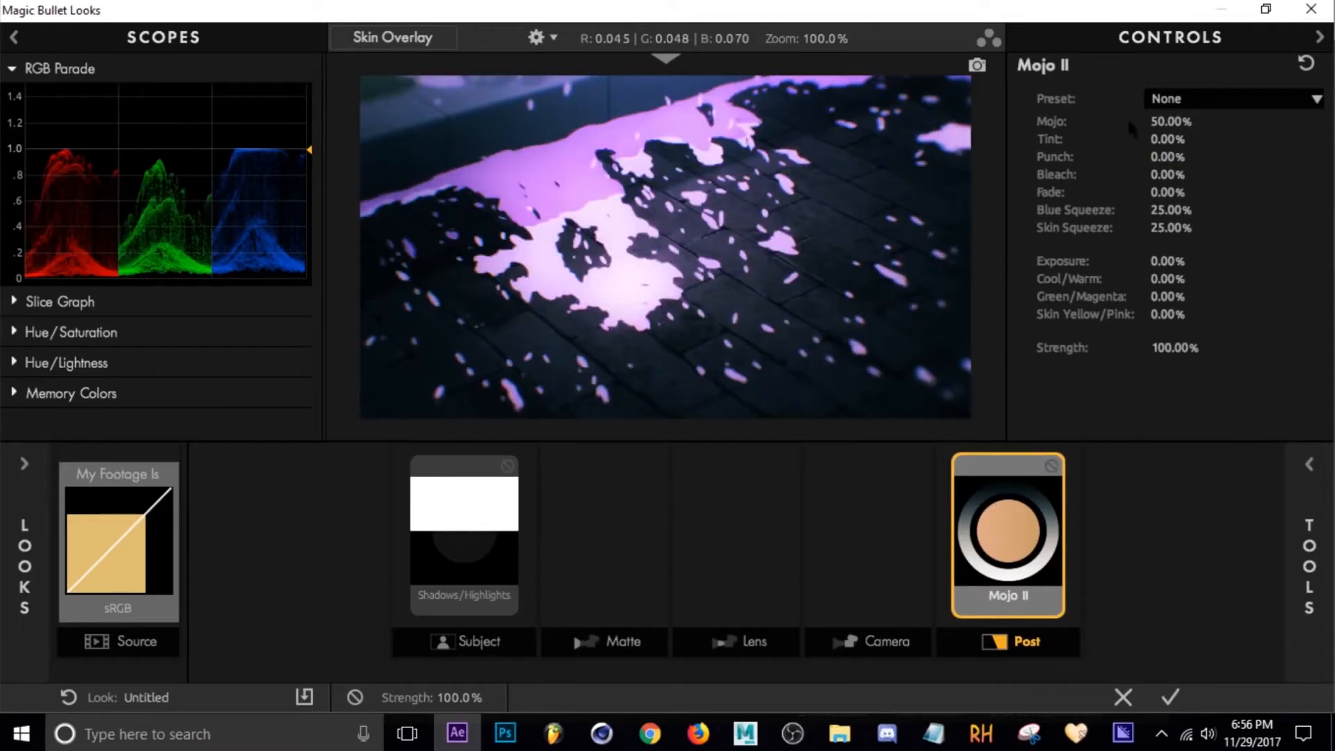
Adjust Mojo II to Mojo 23.70%, Punch +17.60%, Bleach -92.20% and Skin Squeeze 0.00%.
{"action": "mouse_move", "coordinate": [1169, 121]}
{"action": "left_mouse_down"}
{"action": "mouse_move", "coordinate": [1332, 121]}
{"action": "mouse_move", "coordinate": [1169, 122]}
{"action": "mouse_move", "coordinate": [1321, 122]}
{"action": "mouse_move", "coordinate": [1186, 122]}
{"action": "left_mouse_up"}
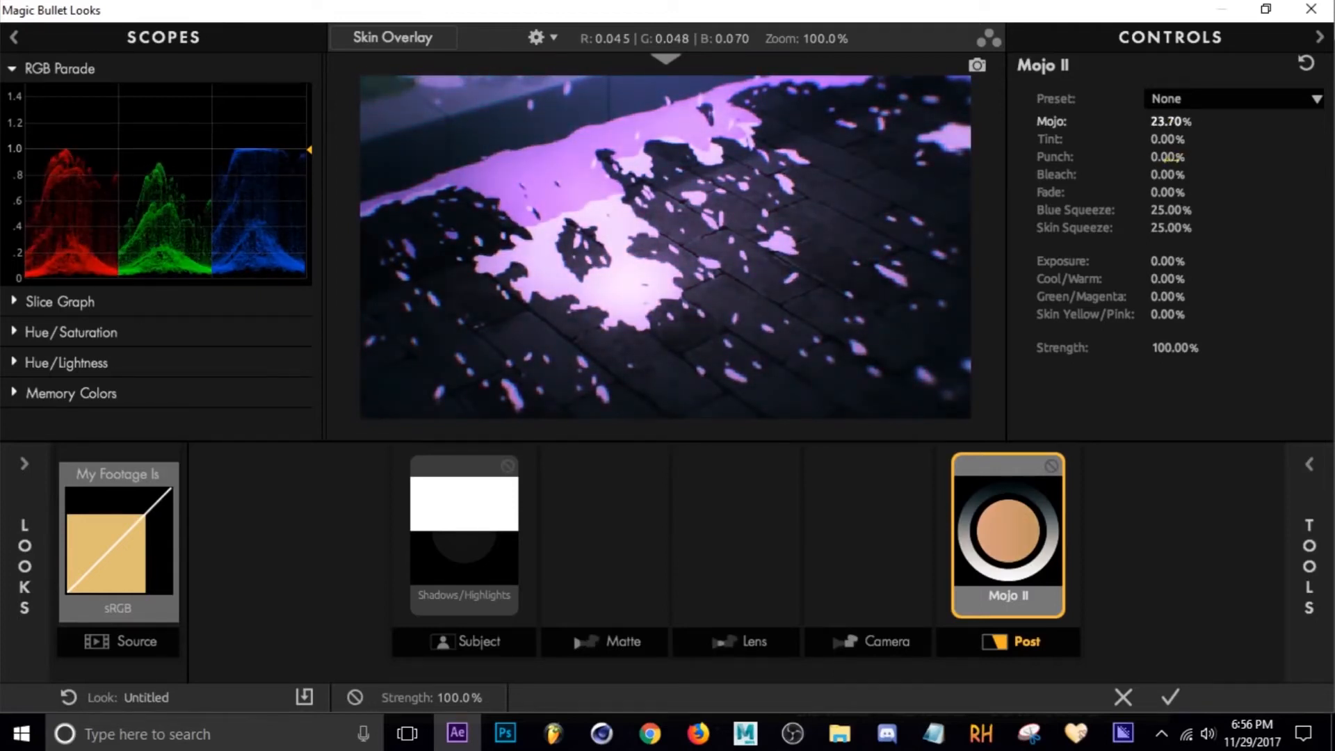
{"action": "left_click_drag", "start_coordinate": [1160, 158], "coordinate": [995, 174]}
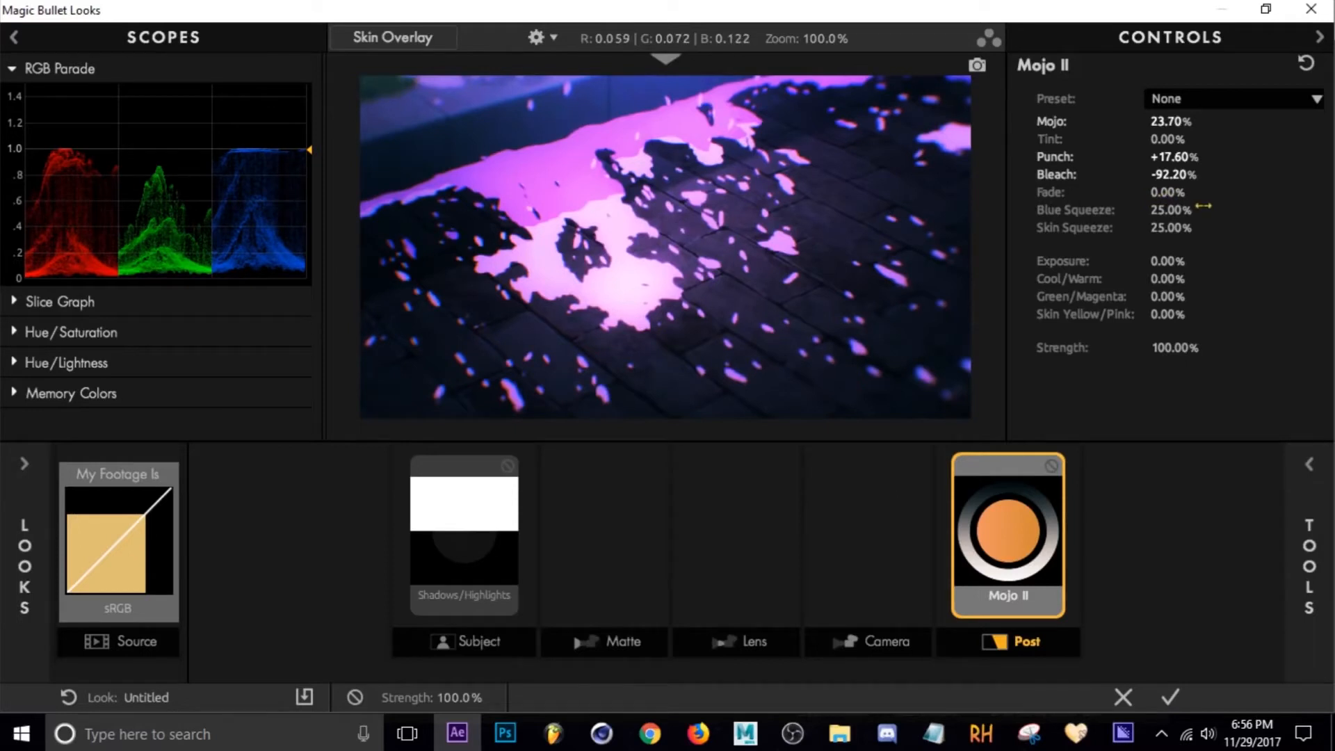
{"action": "mouse_move", "coordinate": [1167, 192]}
{"action": "left_mouse_down"}
{"action": "mouse_move", "coordinate": [1233, 192]}
{"action": "mouse_move", "coordinate": [1167, 192]}
{"action": "left_mouse_up"}
{"action": "left_click_drag", "start_coordinate": [1180, 230], "coordinate": [1127, 204]}
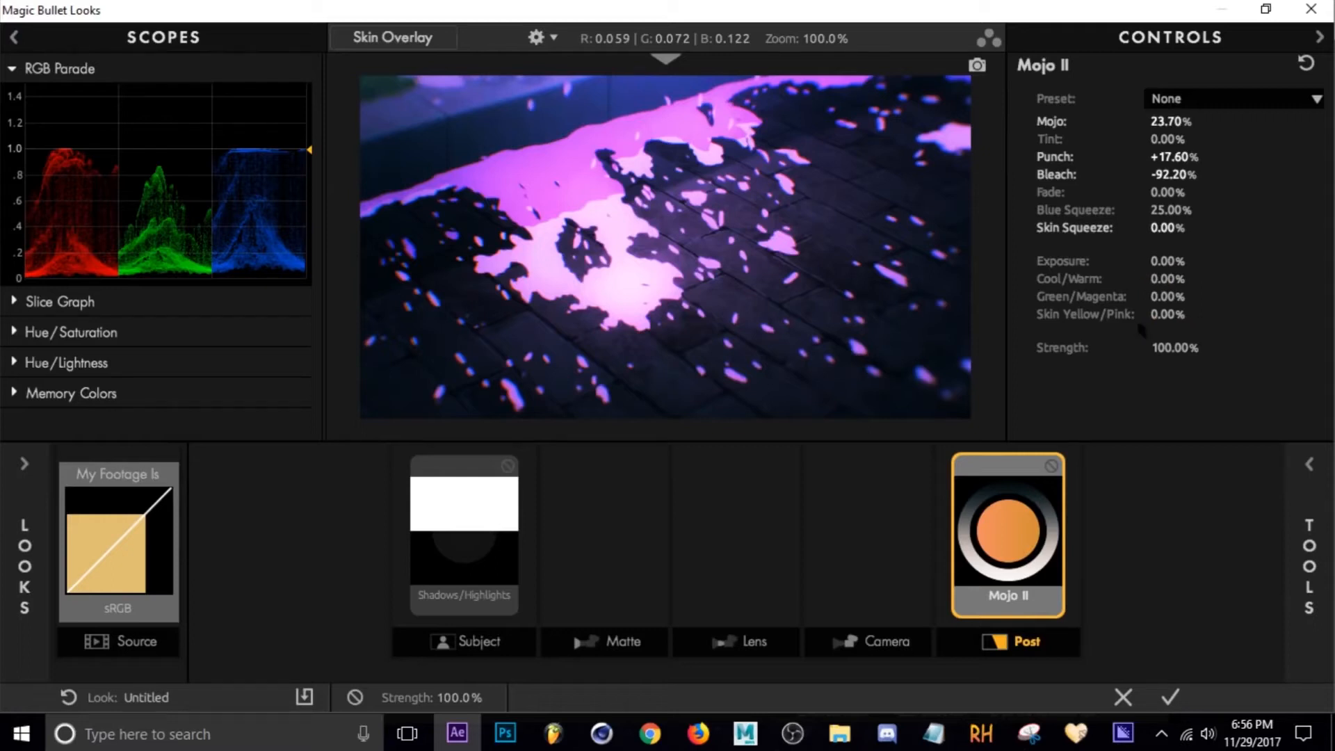
Add the Edge Softness tool to the Lens stage.
{"action": "left_click_drag", "start_coordinate": [1160, 312], "coordinate": [1210, 312]}
{"action": "key", "text": "ctrl+z"}
{"action": "left_click", "coordinate": [738, 564]}
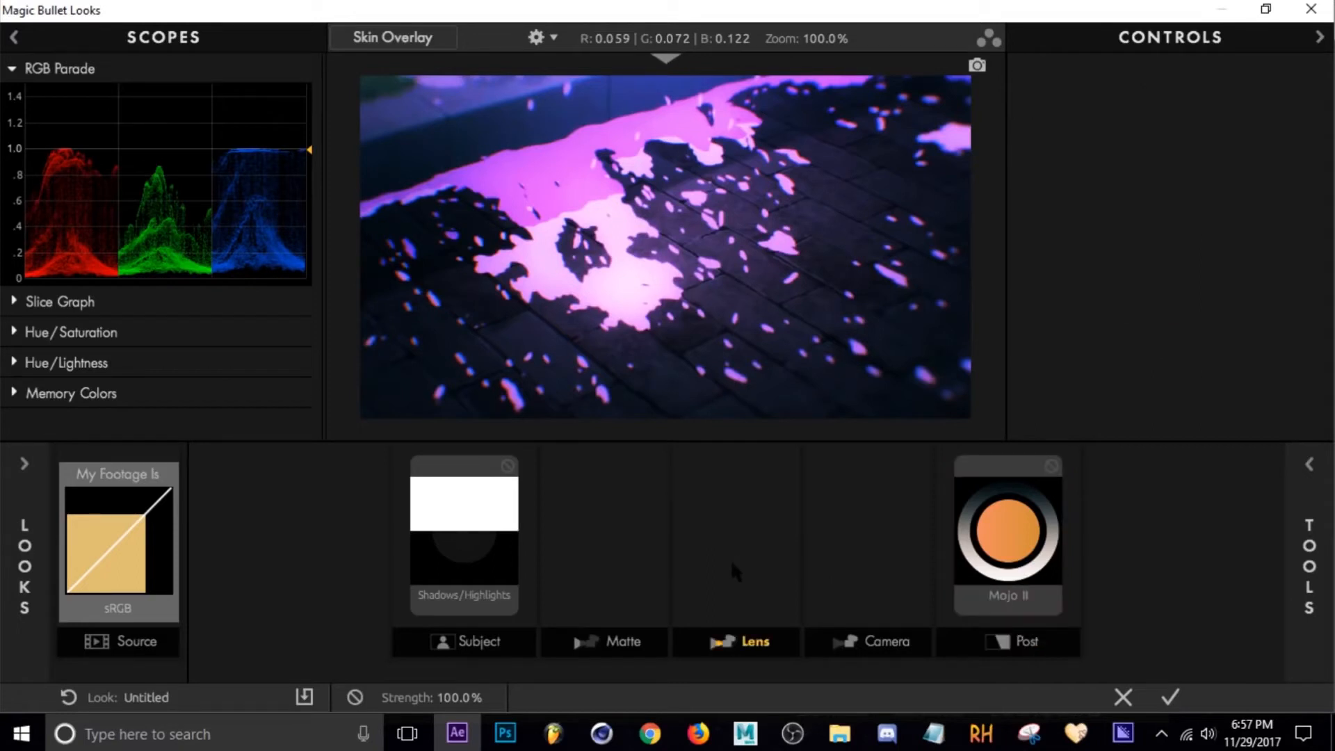
{"action": "left_click", "coordinate": [731, 560]}
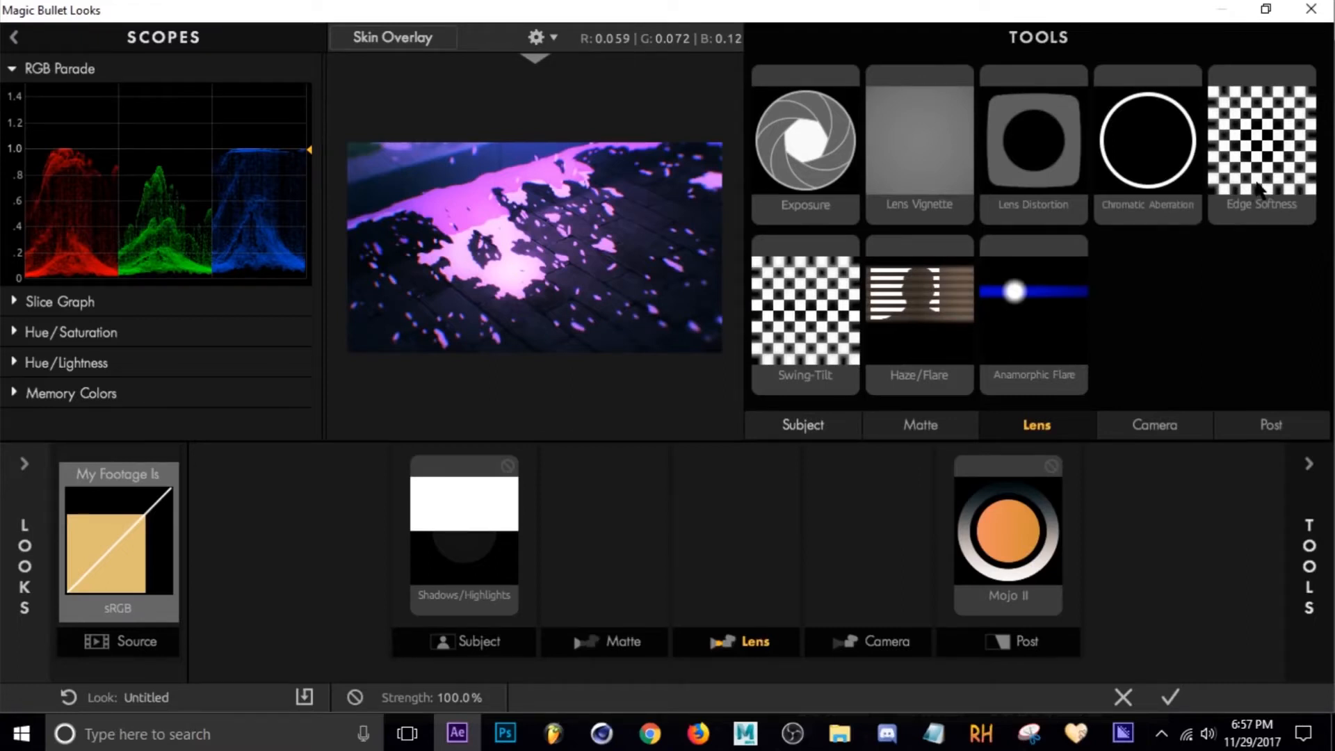
{"action": "left_click_drag", "start_coordinate": [1258, 186], "coordinate": [735, 567]}
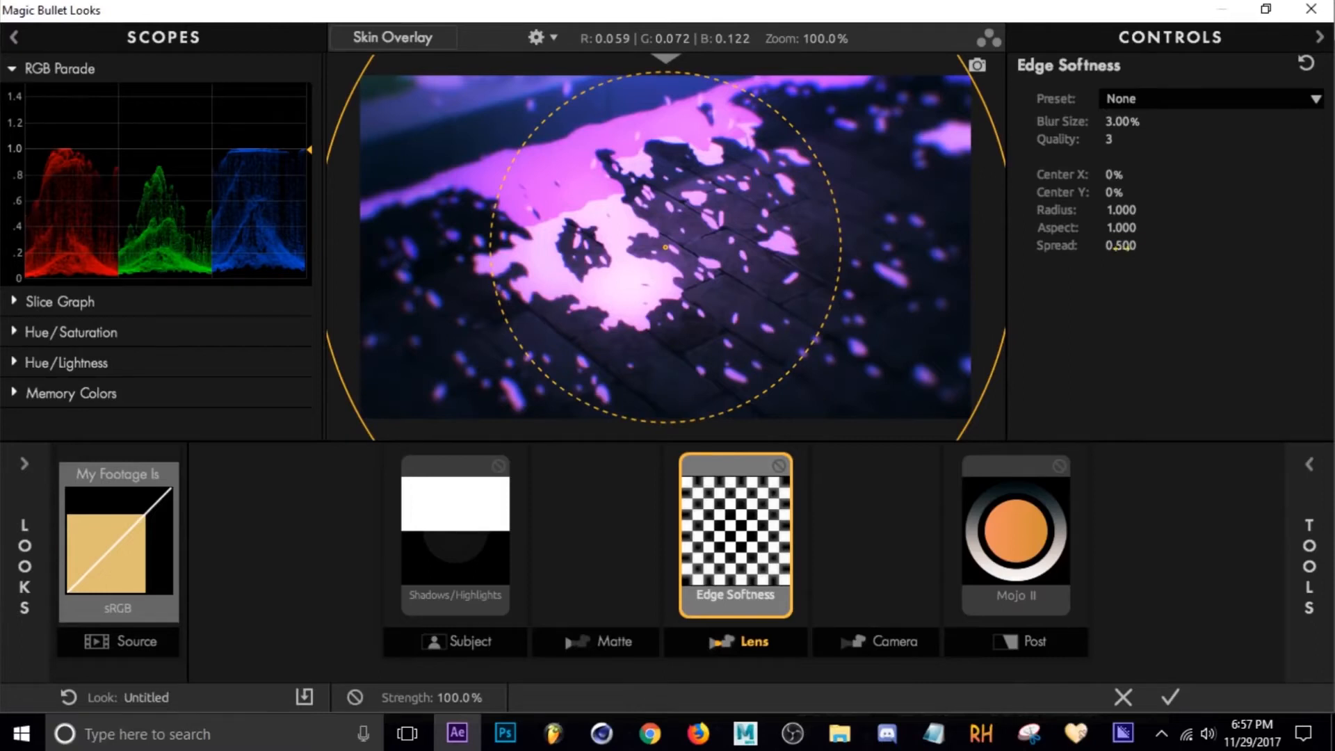
Set Edge Softness to Blur Size 22.56%, Quality 10, Radius 0.956, Aspect 1.376 and Spread 0.405.
{"action": "left_click_drag", "start_coordinate": [1120, 247], "coordinate": [1077, 247]}
{"action": "left_click_drag", "start_coordinate": [1121, 210], "coordinate": [1202, 250]}
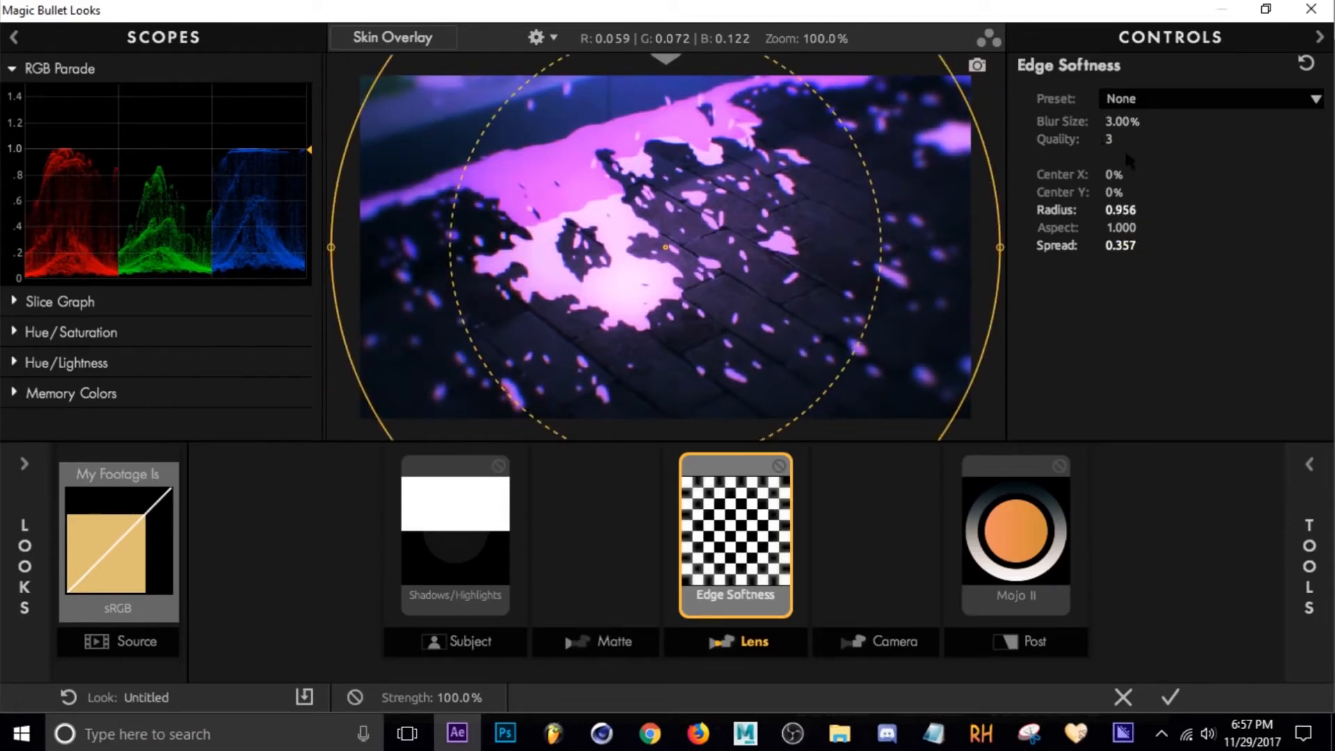
{"action": "left_click_drag", "start_coordinate": [1109, 141], "coordinate": [1141, 141]}
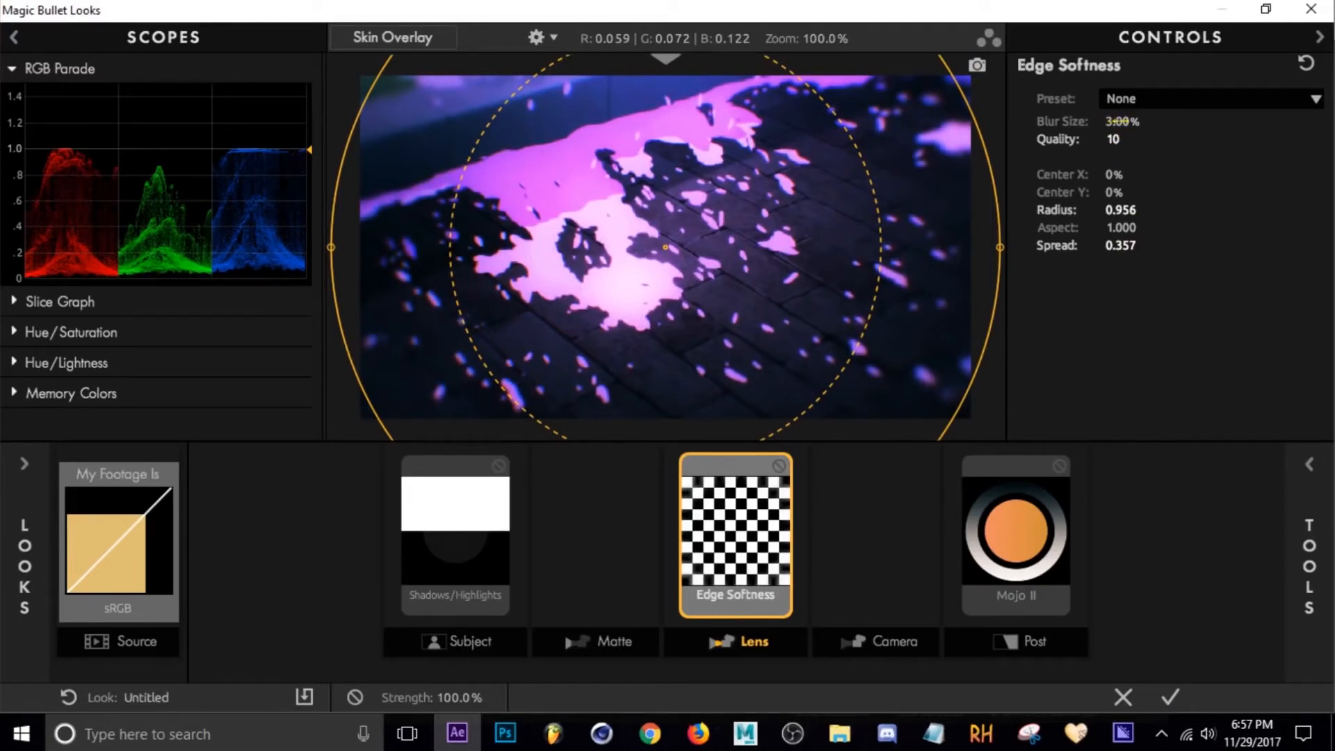
{"action": "left_click_drag", "start_coordinate": [1118, 121], "coordinate": [1170, 121]}
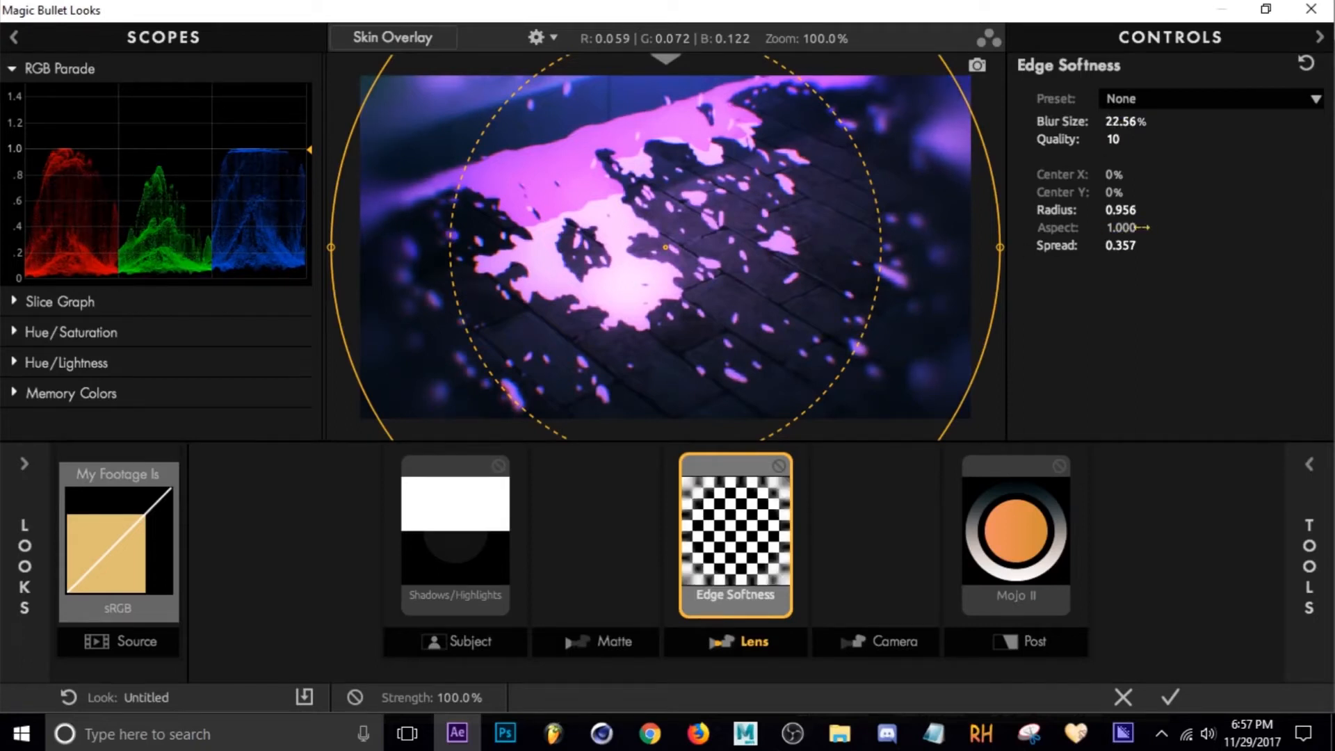
{"action": "left_click_drag", "start_coordinate": [1120, 228], "coordinate": [1155, 228]}
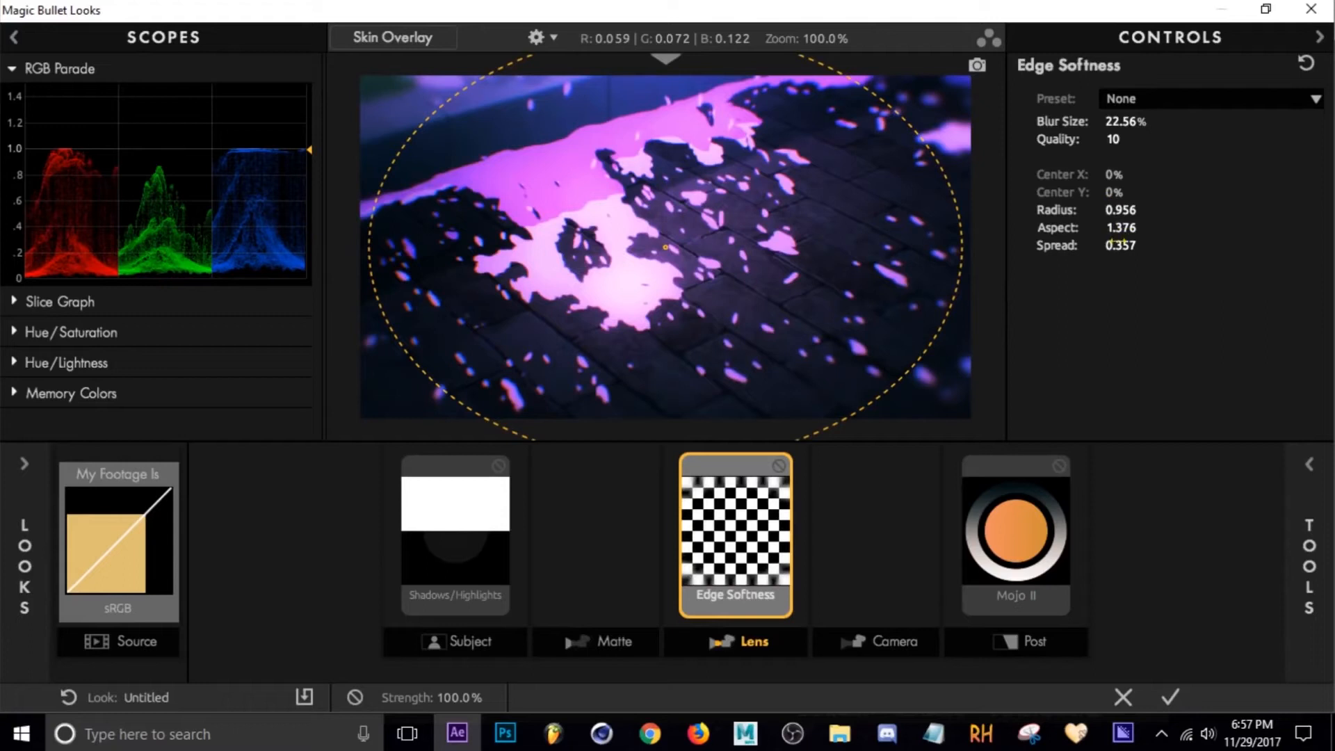
{"action": "left_click_drag", "start_coordinate": [1120, 246], "coordinate": [1154, 246]}
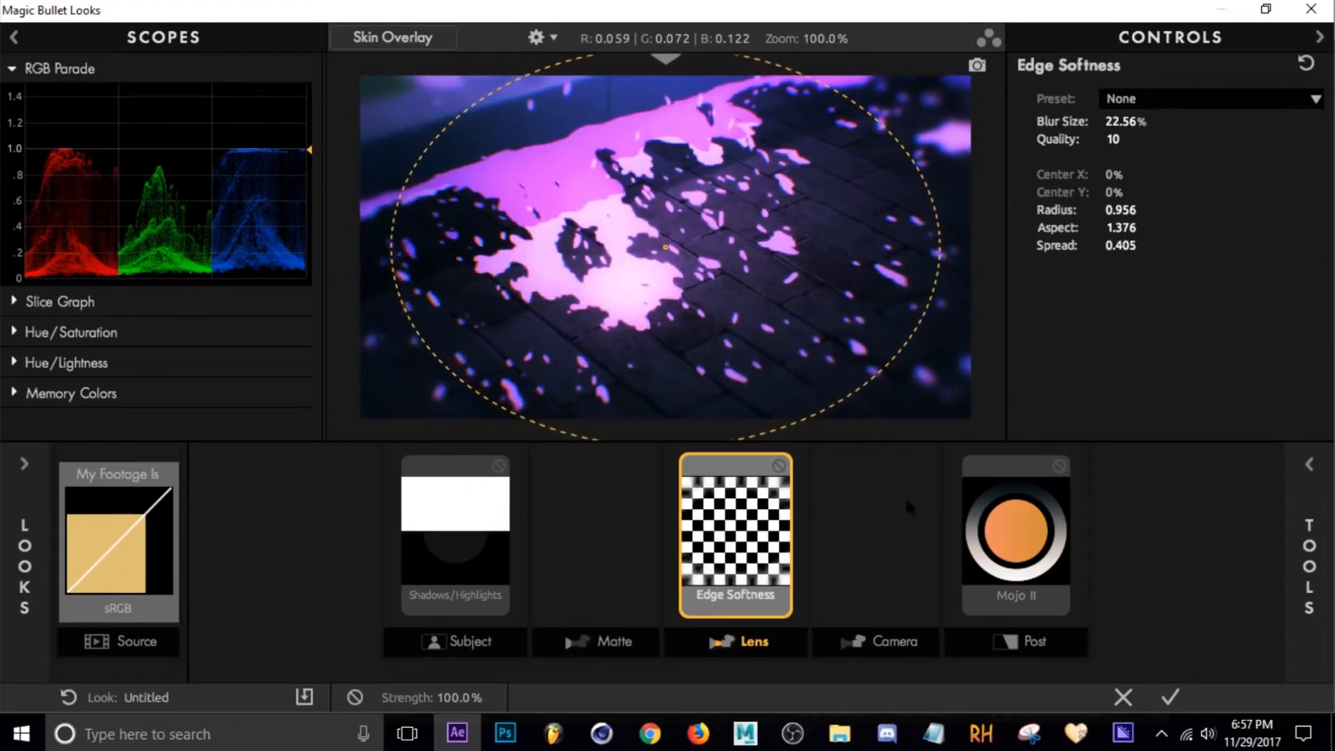
Add the Haze/Flare tool to the Lens stage and set its tint color to R 1.000, G 0.027, B 0.768.
{"action": "left_click", "coordinate": [753, 640]}
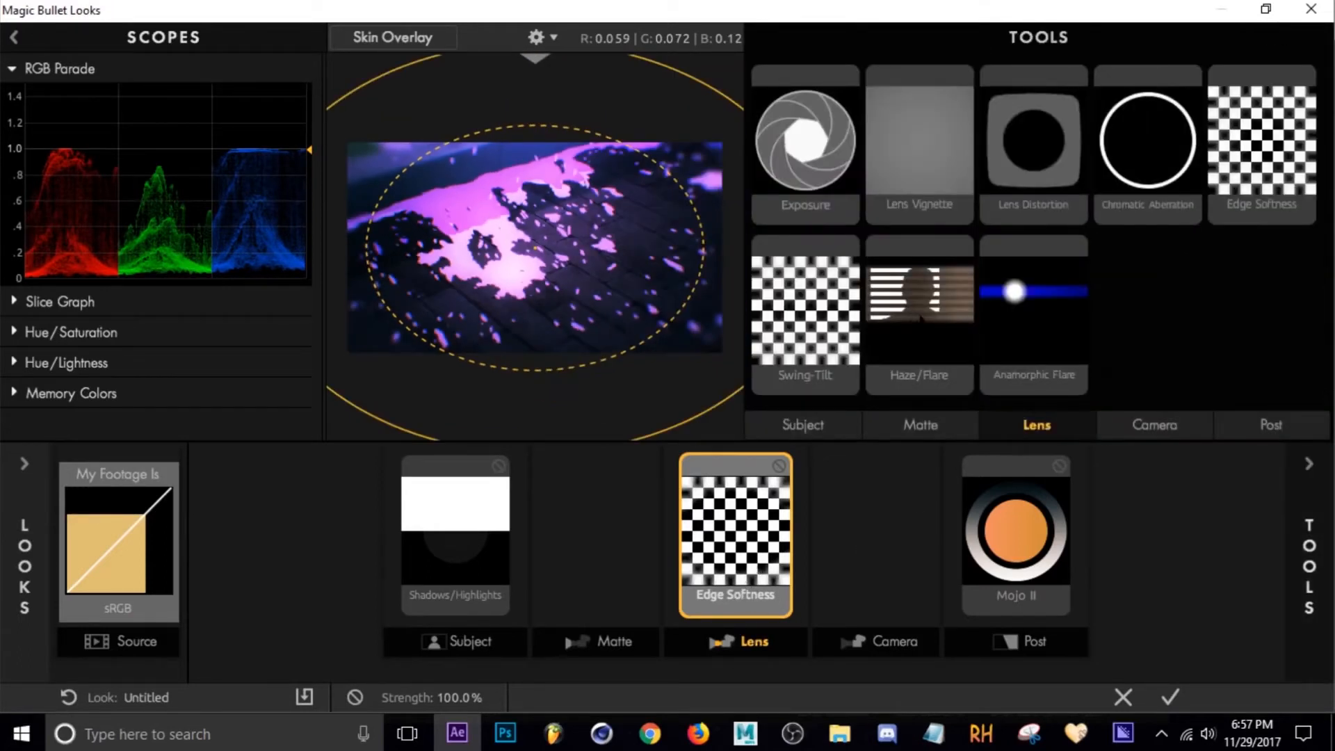
{"action": "left_click_drag", "start_coordinate": [919, 313], "coordinate": [797, 535]}
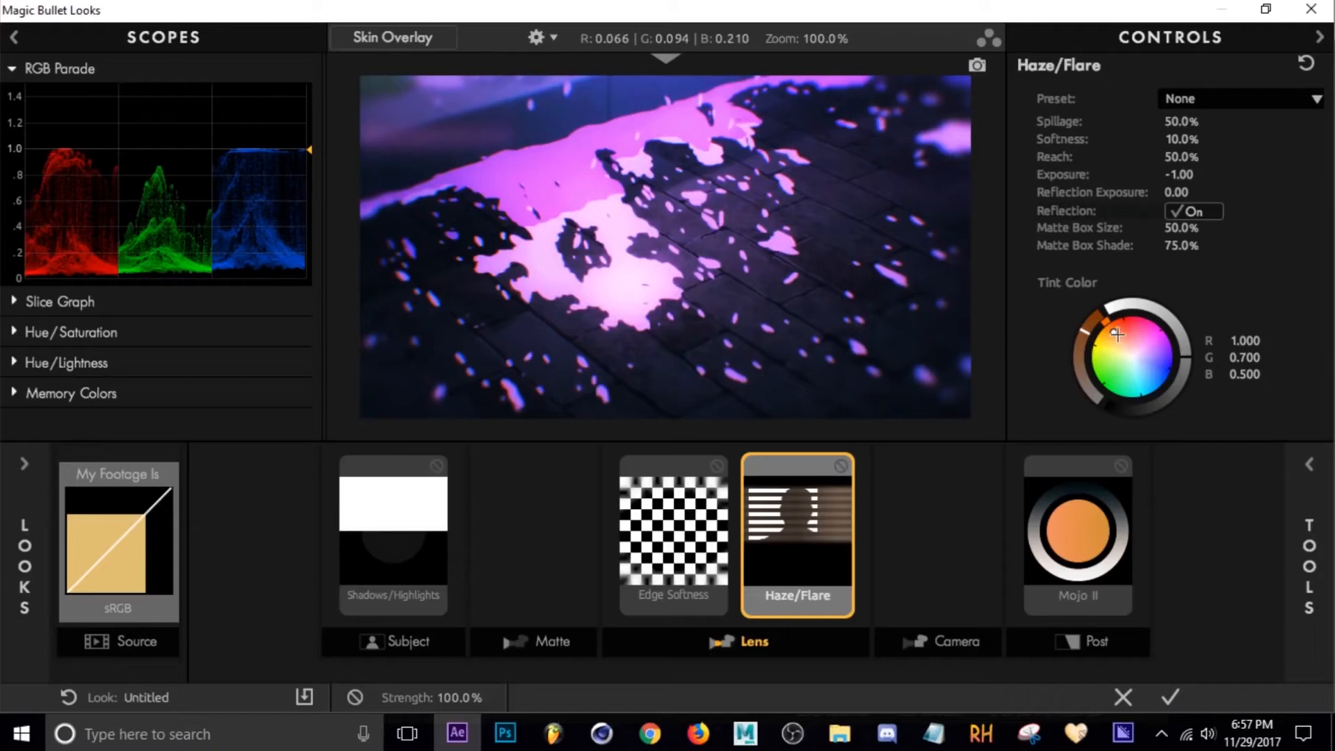
{"action": "mouse_move", "coordinate": [1113, 333]}
{"action": "left_mouse_down"}
{"action": "mouse_move", "coordinate": [1097, 337]}
{"action": "mouse_move", "coordinate": [1093, 367]}
{"action": "mouse_move", "coordinate": [1102, 389]}
{"action": "mouse_move", "coordinate": [1134, 398]}
{"action": "mouse_move", "coordinate": [1163, 381]}
{"action": "mouse_move", "coordinate": [1165, 328]}
{"action": "mouse_move", "coordinate": [1135, 317]}
{"action": "mouse_move", "coordinate": [1159, 388]}
{"action": "mouse_move", "coordinate": [1110, 391]}
{"action": "mouse_move", "coordinate": [1090, 354]}
{"action": "mouse_move", "coordinate": [1103, 332]}
{"action": "mouse_move", "coordinate": [1171, 348]}
{"action": "mouse_move", "coordinate": [1154, 322]}
{"action": "left_mouse_up"}
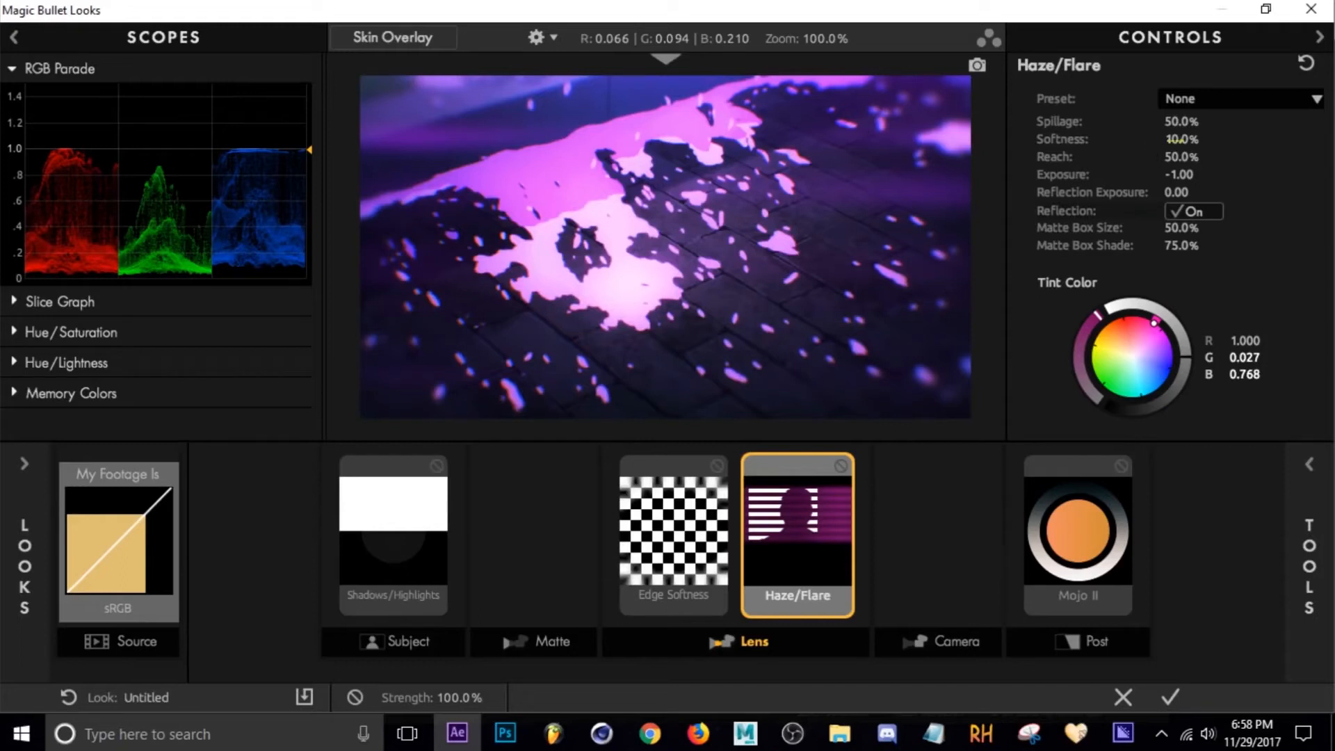
Set Haze/Flare Spillage 51.9%, Softness 0.0%, Exposure +0.30 and Reflection Exposure -3.20, and apply the look.
{"action": "left_click_drag", "start_coordinate": [1177, 141], "coordinate": [1189, 121]}
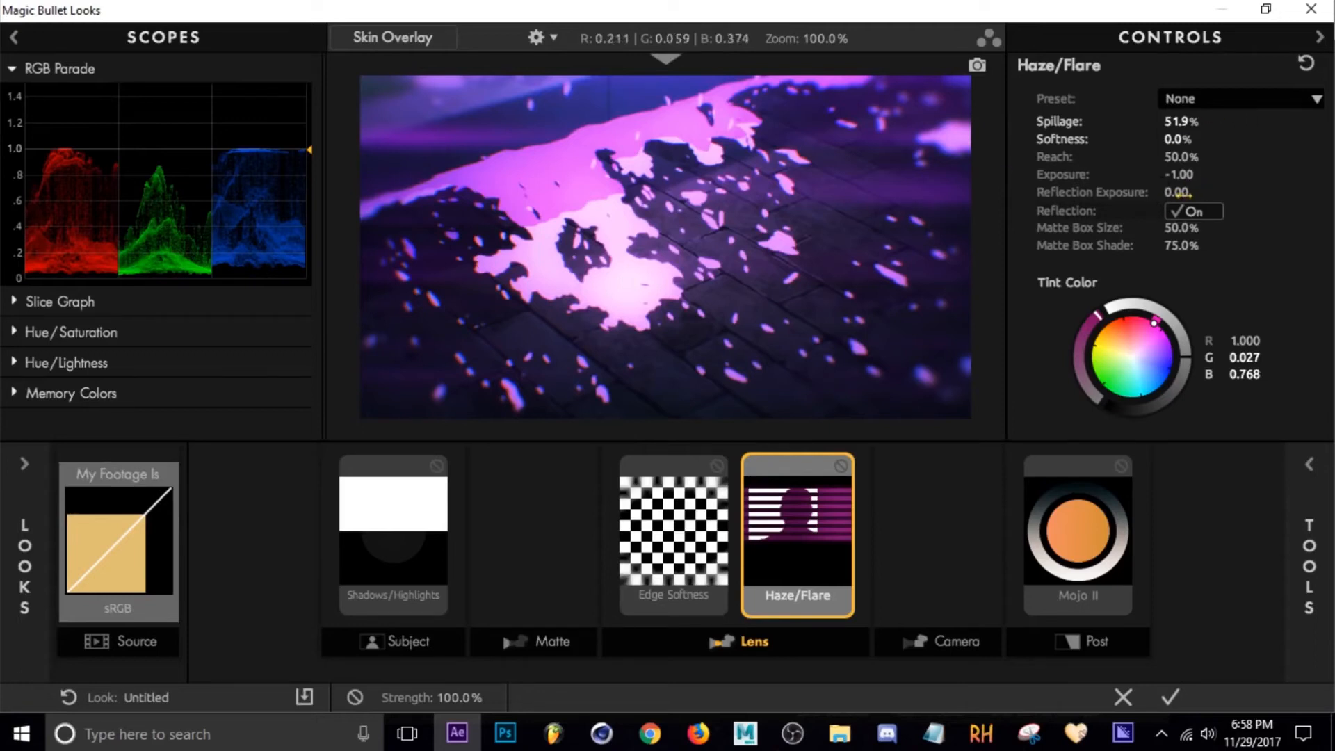
{"action": "left_click_drag", "start_coordinate": [1188, 194], "coordinate": [227, 233]}
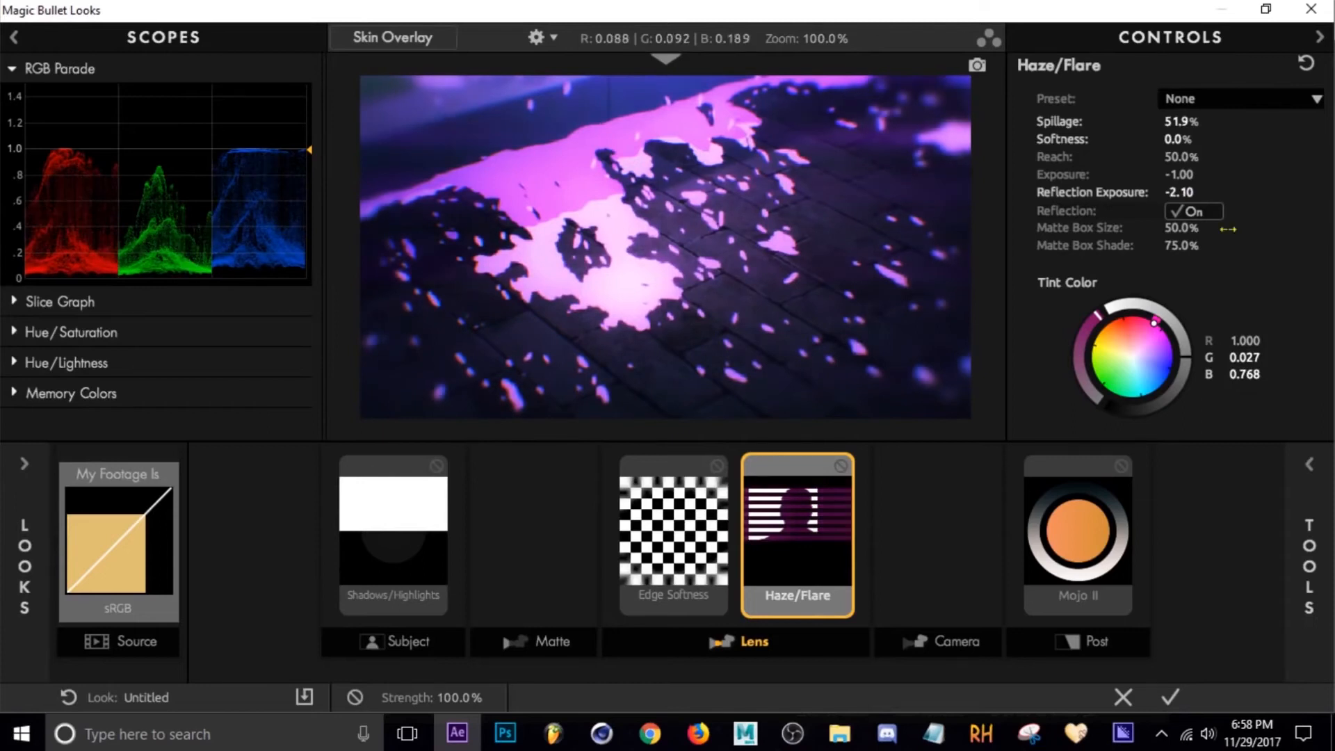
{"action": "left_click_drag", "start_coordinate": [1180, 193], "coordinate": [1194, 175]}
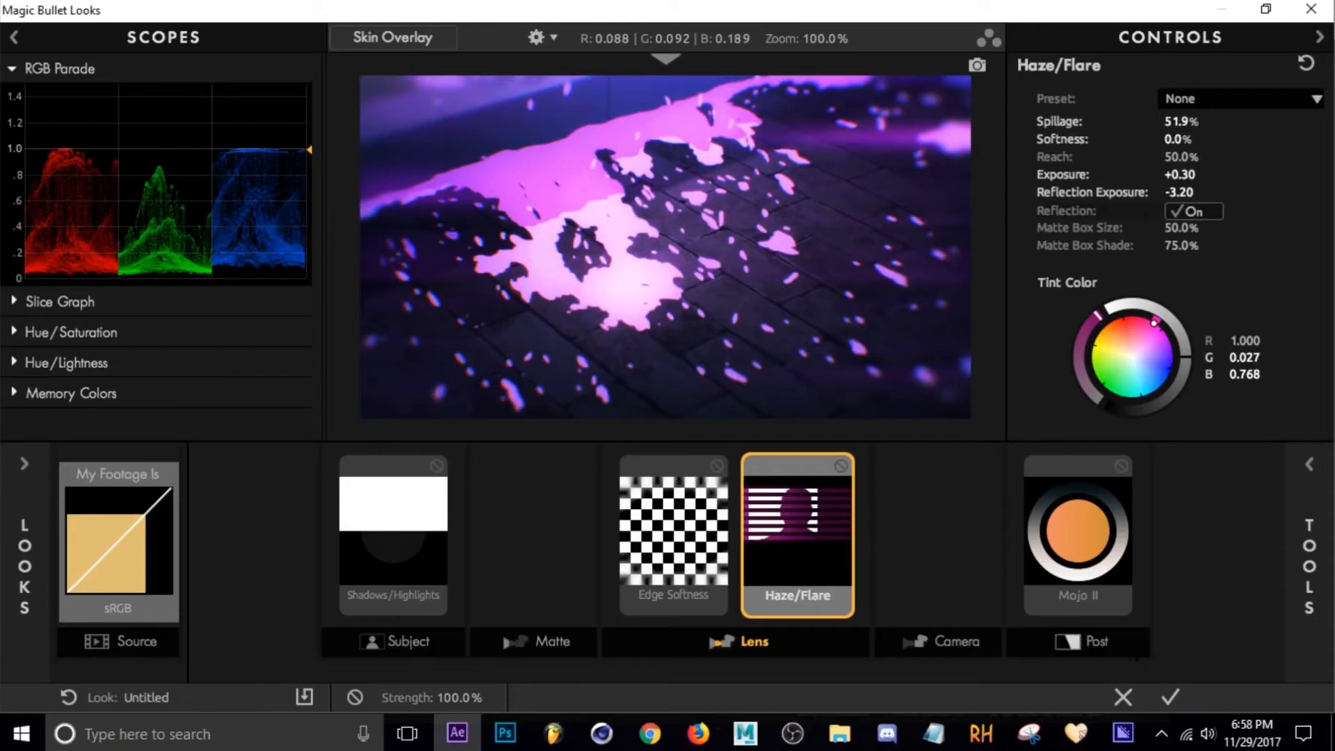
{"action": "left_click", "coordinate": [1171, 697]}
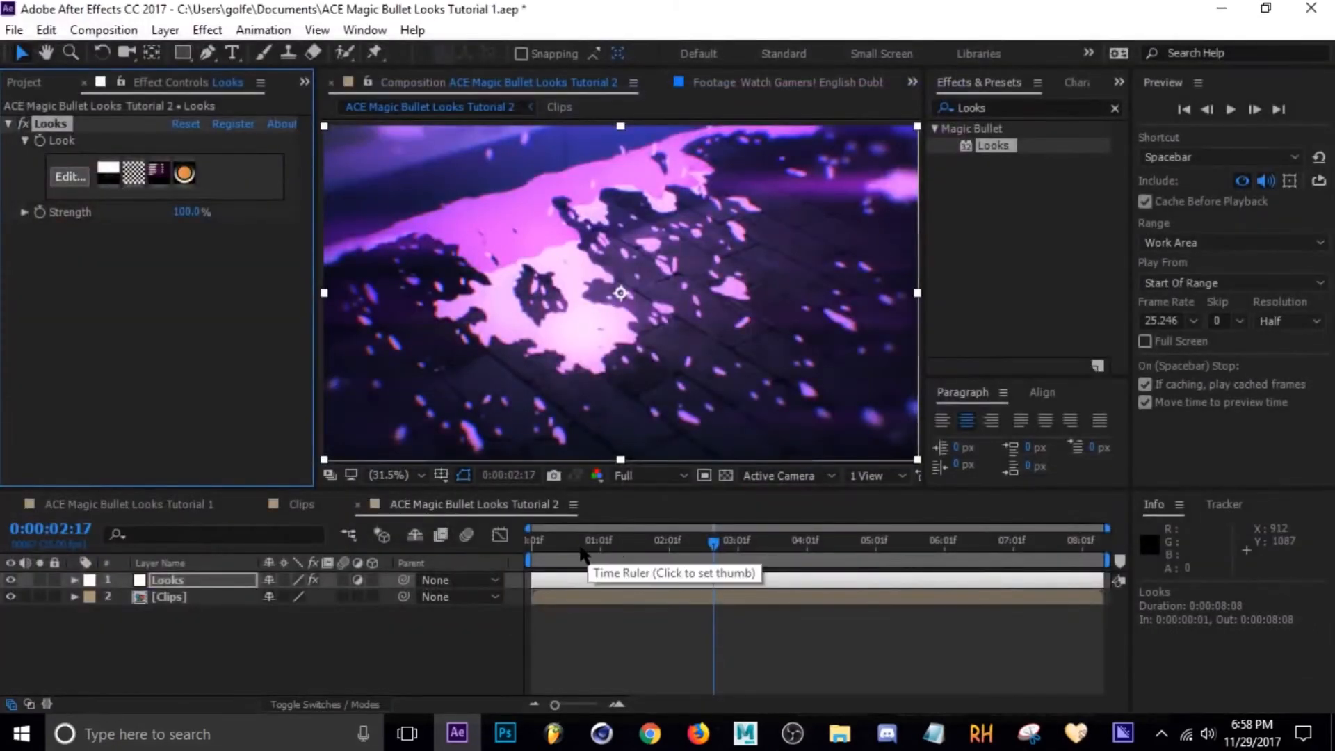
Scrub and play the composition to review the graded footage.
{"action": "left_click_drag", "start_coordinate": [581, 554], "coordinate": [777, 553]}
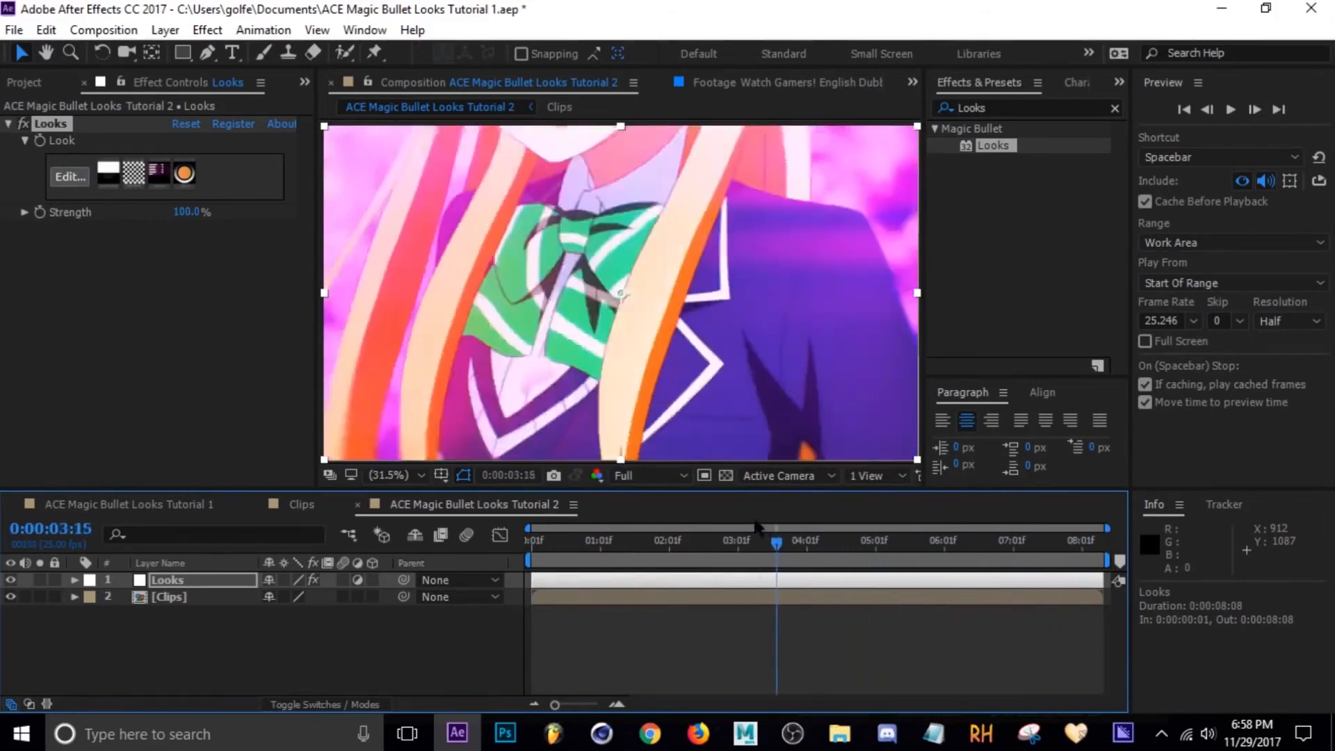
{"action": "key", "text": "space"}
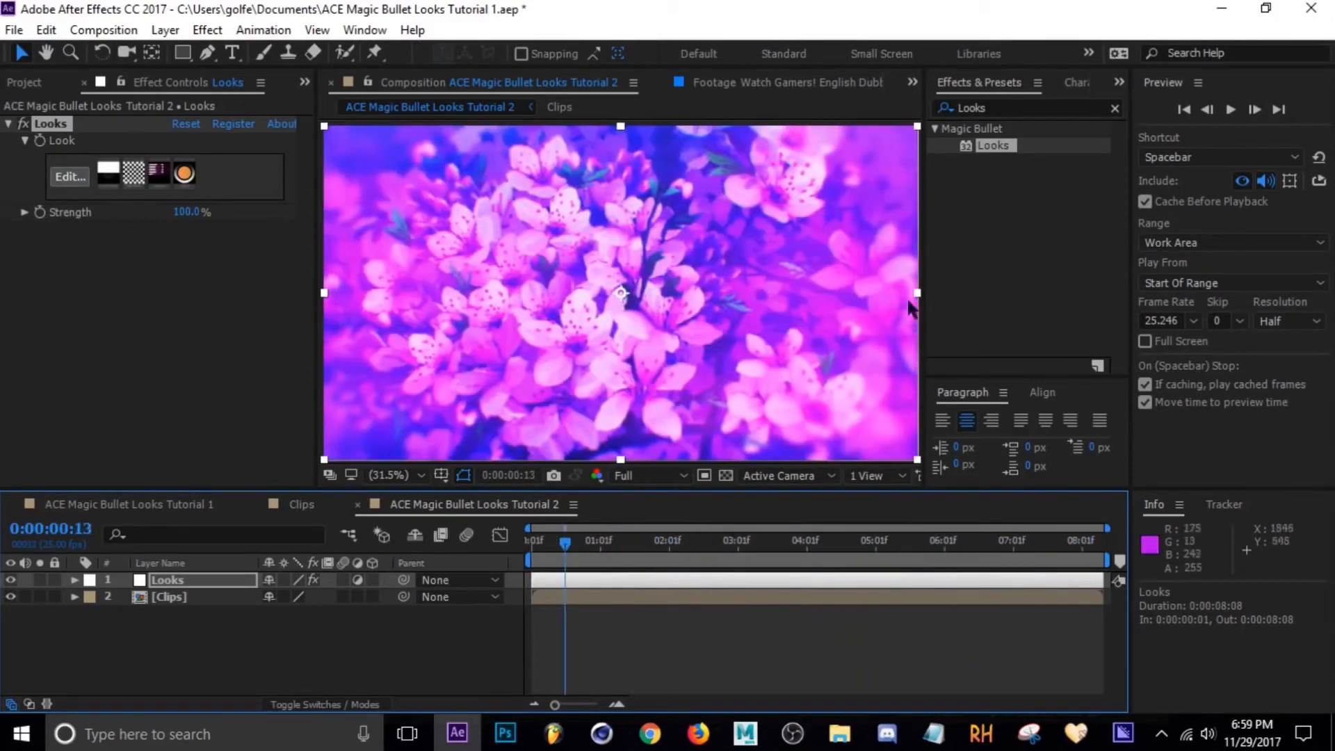
{"action": "left_click_drag", "start_coordinate": [577, 549], "coordinate": [898, 555]}
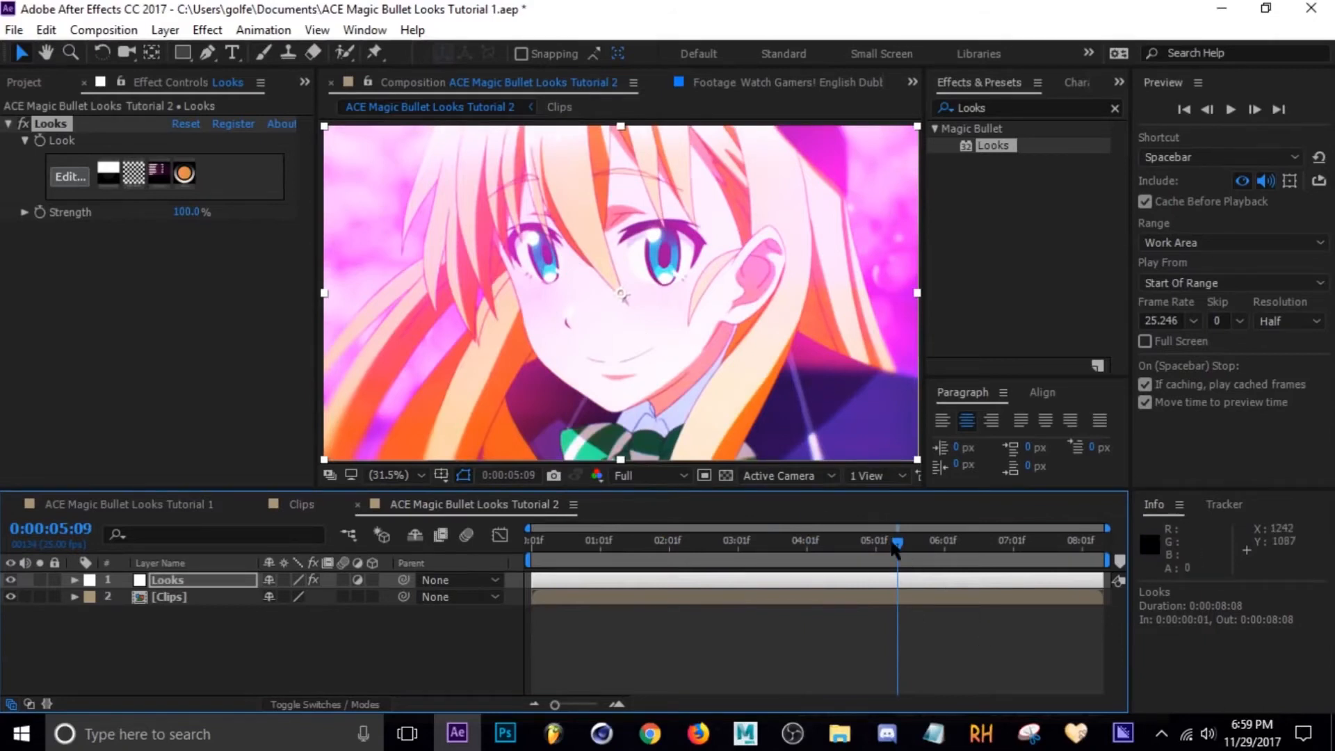
{"action": "left_click_drag", "start_coordinate": [899, 555], "coordinate": [603, 543]}
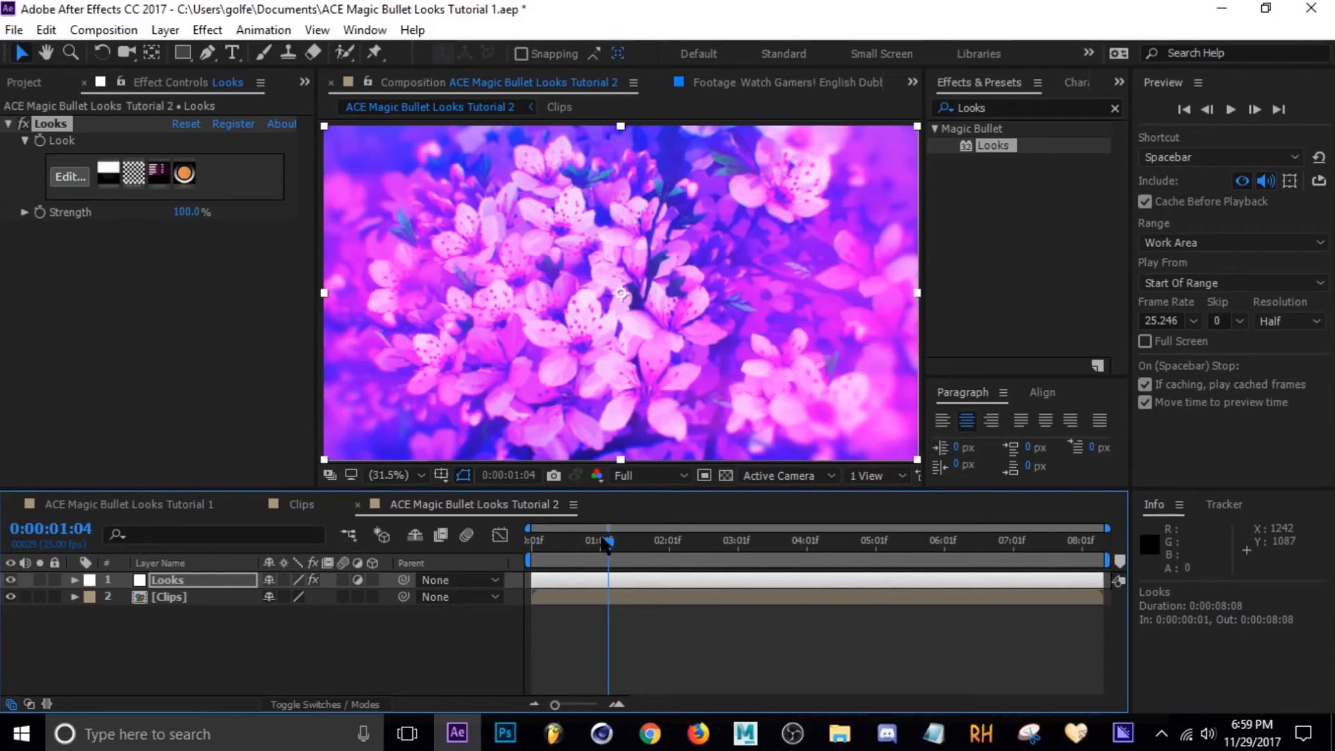
Split the Looks adjustment layer at 0:00:01:05.
{"action": "key", "text": "ctrl+shift+d"}
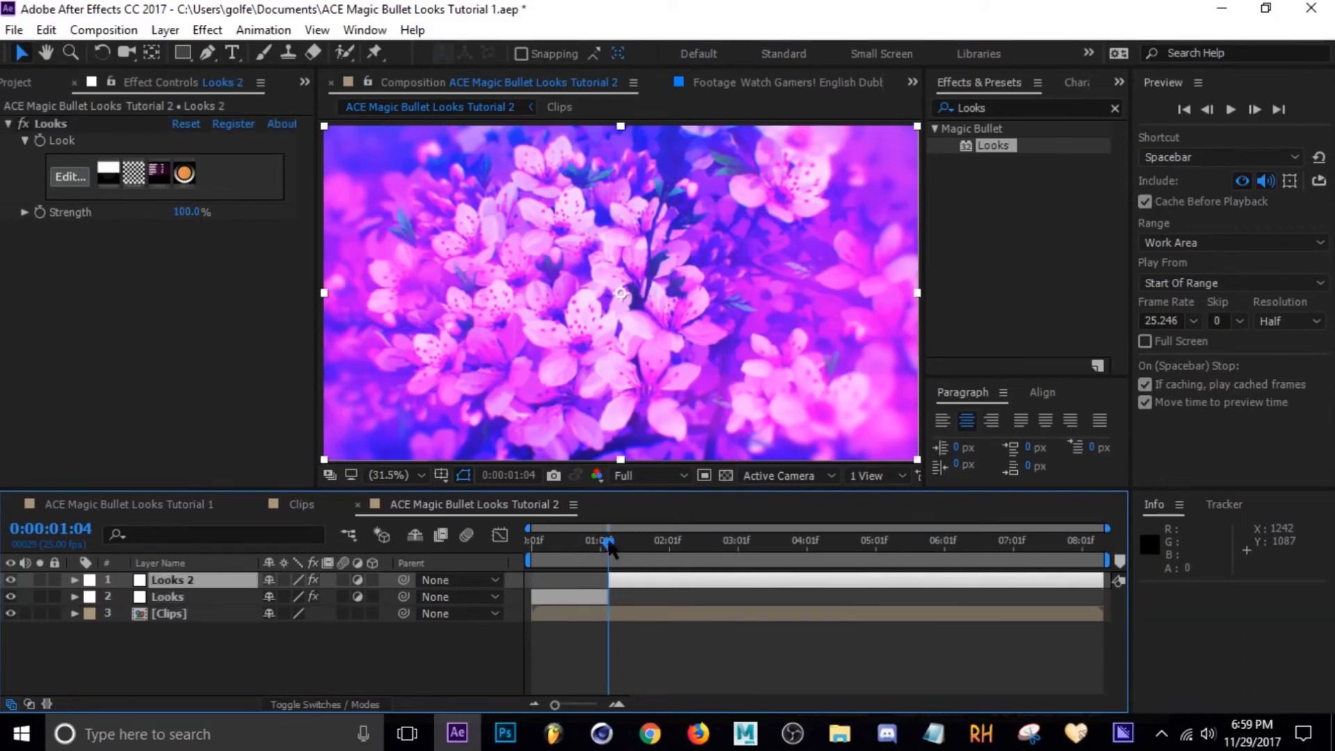
{"action": "key", "text": "ctrl+z"}
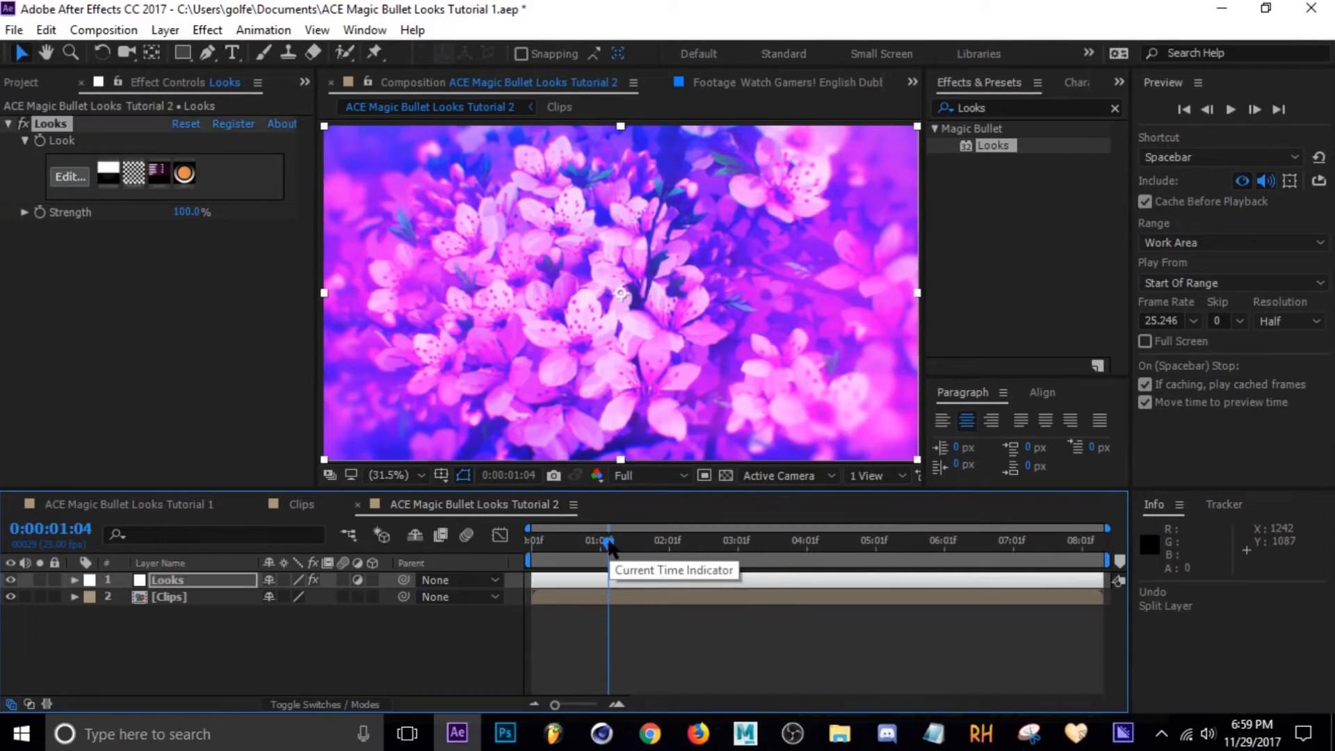
{"action": "left_click_drag", "start_coordinate": [610, 546], "coordinate": [611, 548]}
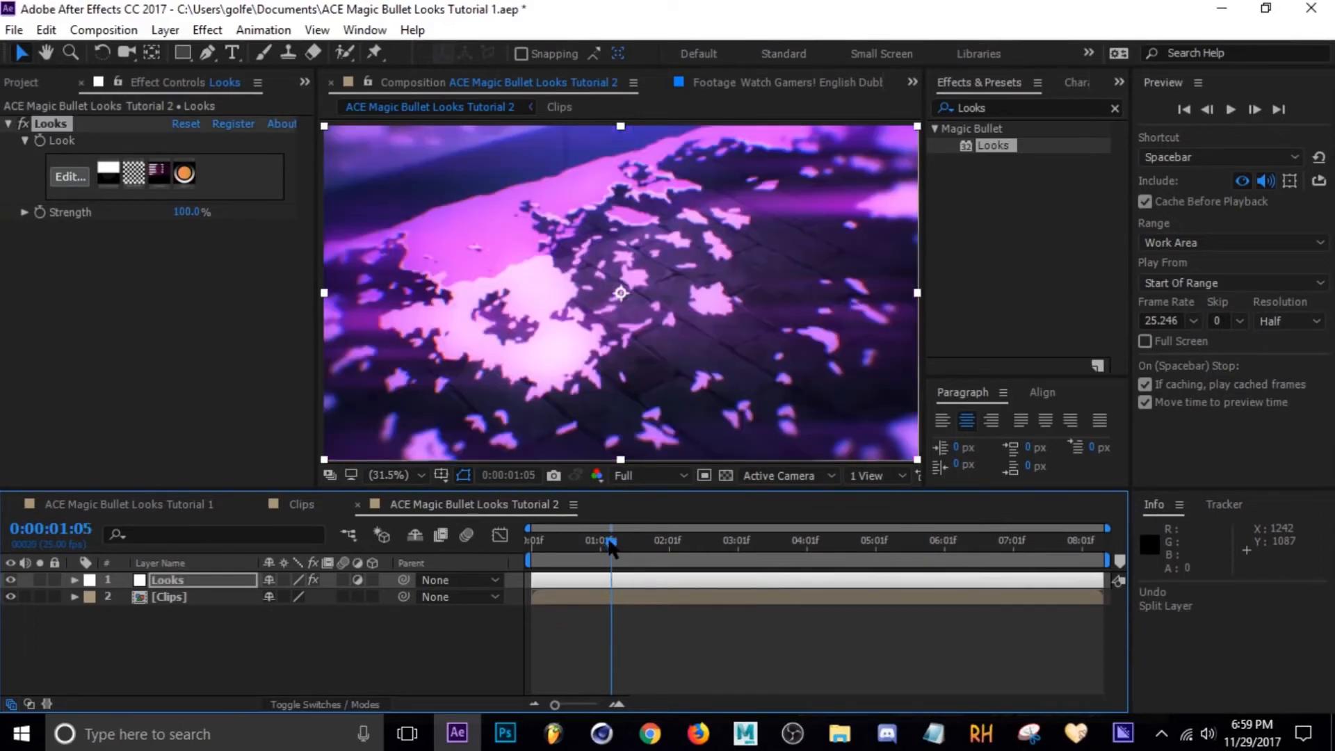
{"action": "key", "text": "ctrl+shift+d"}
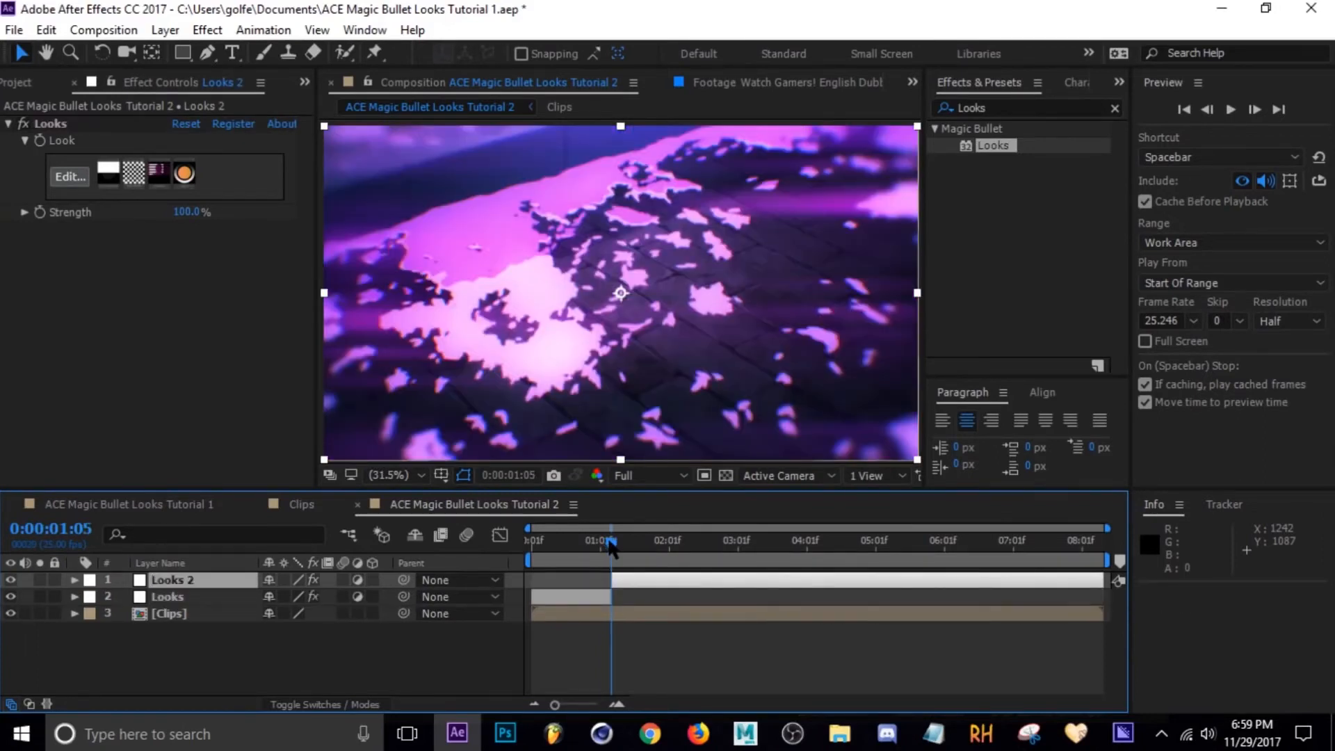
Open the first Looks segment in Magic Bullet Looks and adjust its Haze/Flare exposure.
{"action": "left_click_drag", "start_coordinate": [610, 548], "coordinate": [581, 547]}
{"action": "left_click", "coordinate": [592, 596]}
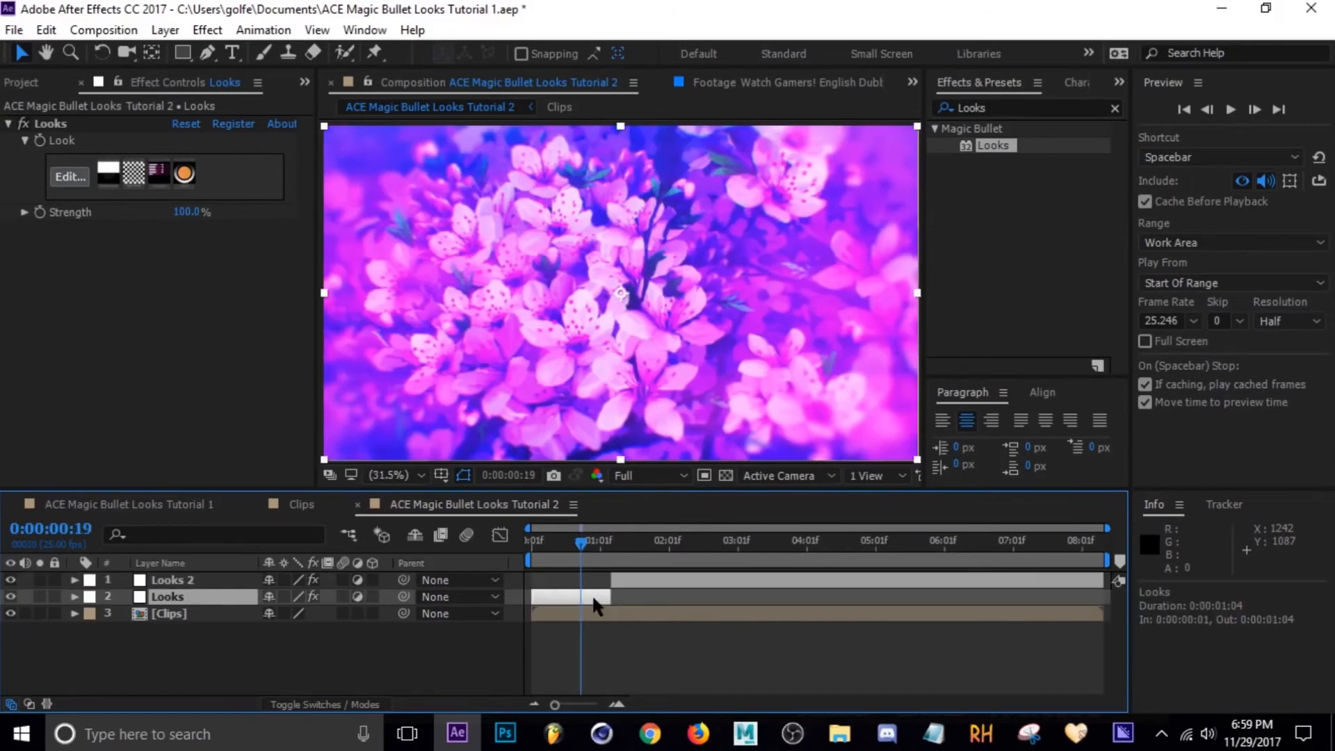
{"action": "left_click", "coordinate": [70, 178]}
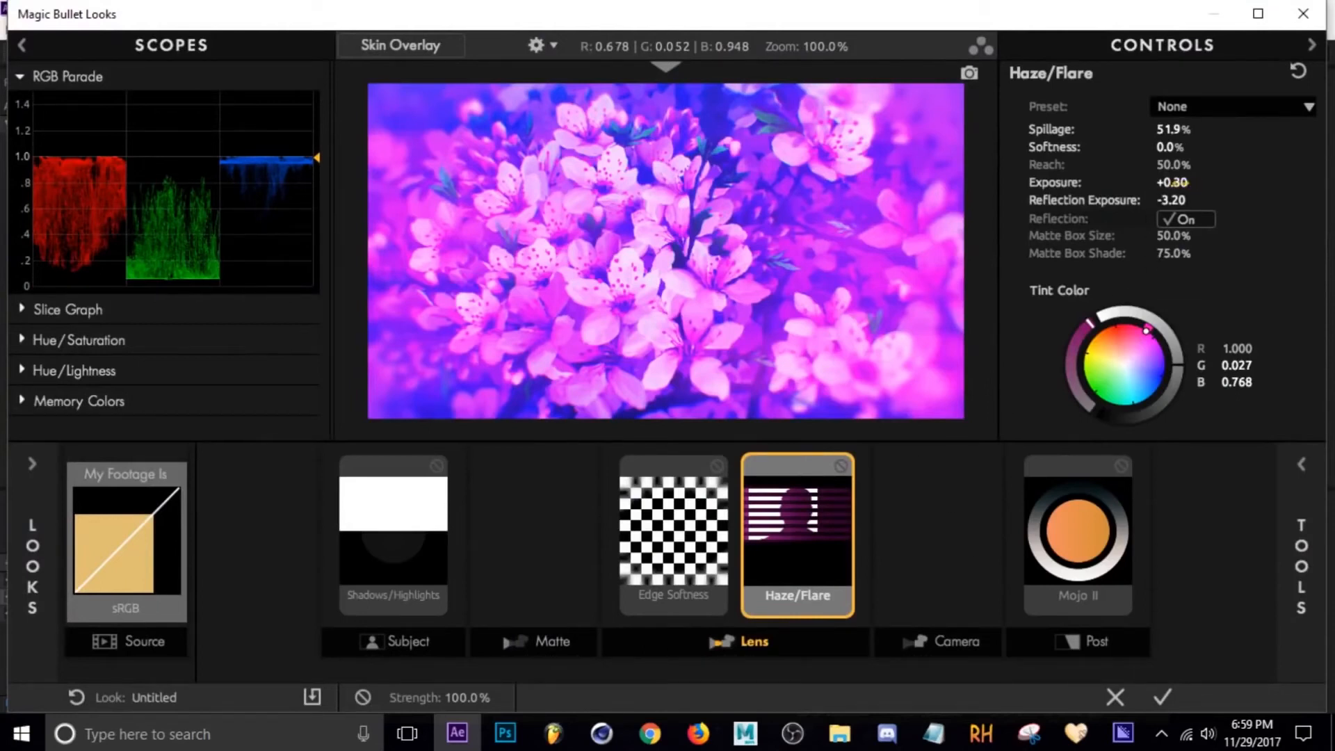
{"action": "mouse_move", "coordinate": [1173, 183]}
{"action": "left_mouse_down"}
{"action": "mouse_move", "coordinate": [1143, 183]}
{"action": "mouse_move", "coordinate": [1192, 165]}
{"action": "left_mouse_up"}
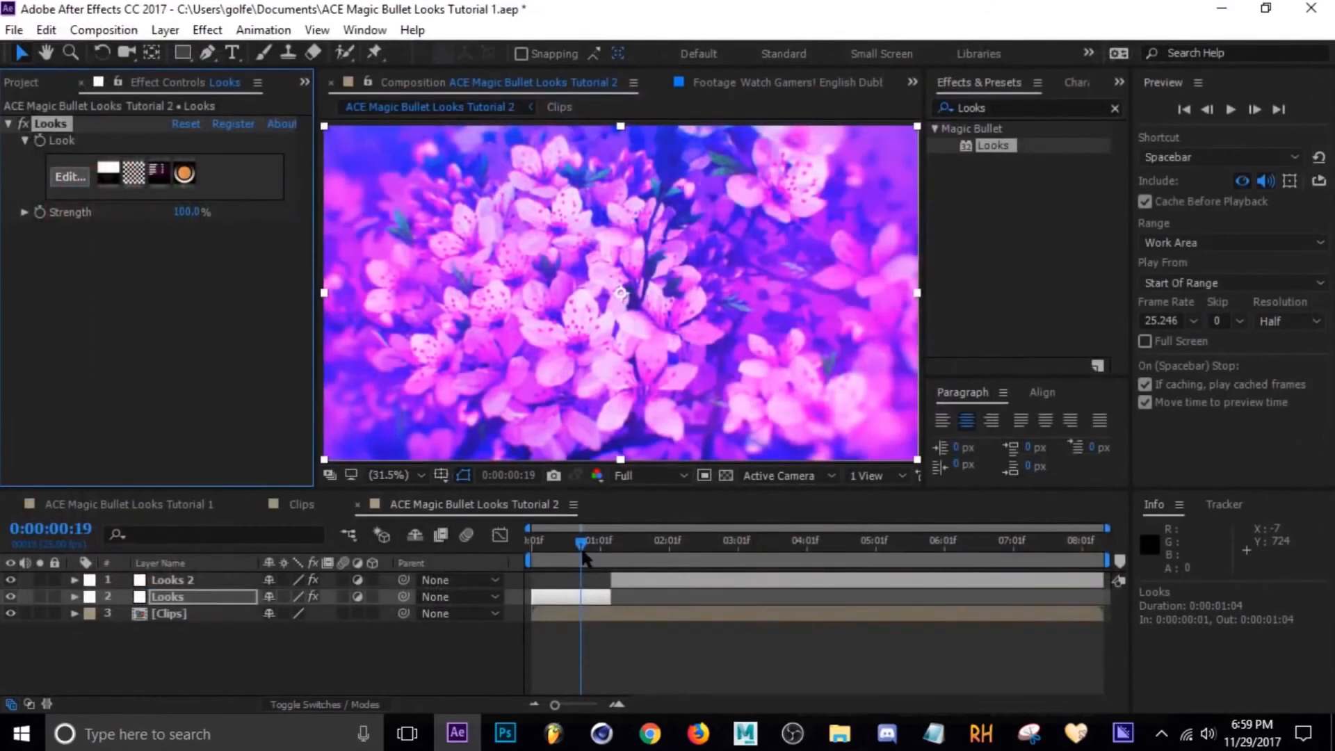
Split the top Looks adjustment layer at 0:00:02:24 and again at 0:00:03:20.
{"action": "left_click_drag", "start_coordinate": [584, 556], "coordinate": [732, 555]}
{"action": "left_click", "coordinate": [729, 583]}
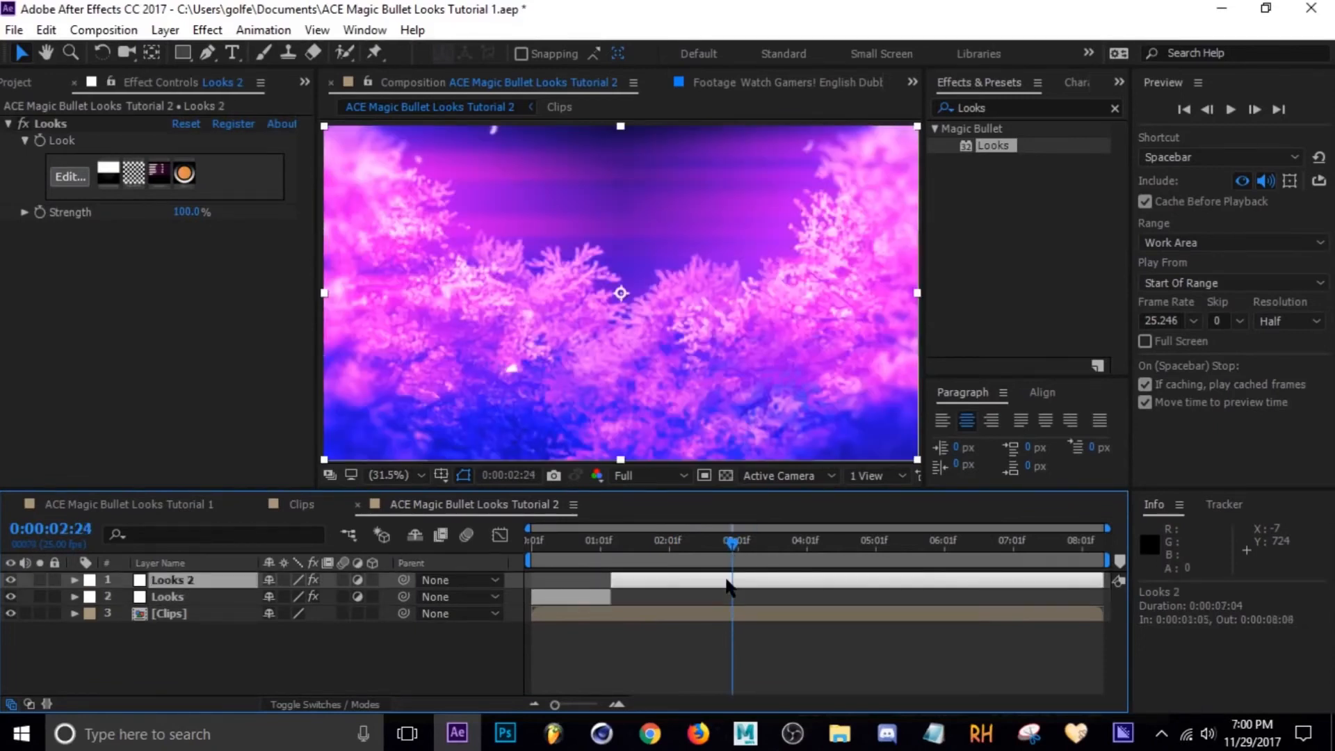
{"action": "key", "text": "ctrl+shift+d"}
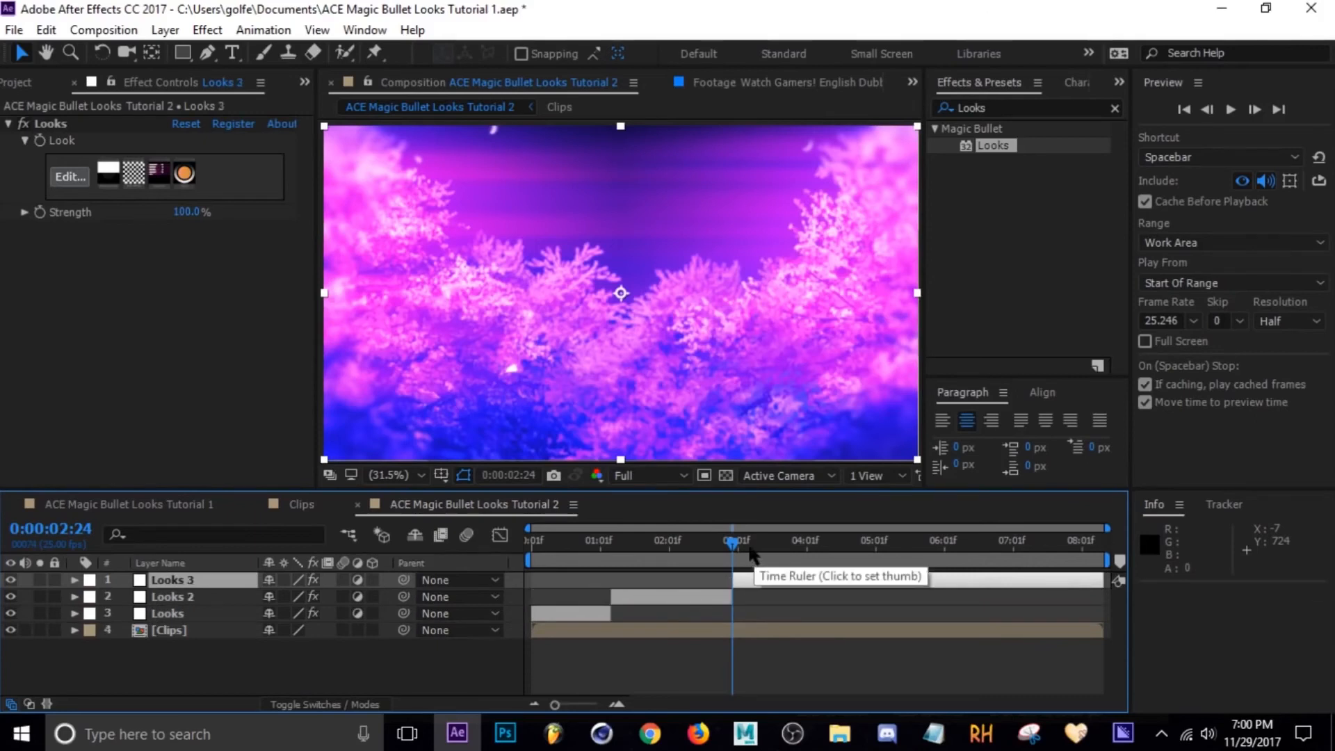
{"action": "mouse_move", "coordinate": [770, 553]}
{"action": "left_mouse_down"}
{"action": "mouse_move", "coordinate": [828, 551]}
{"action": "mouse_move", "coordinate": [791, 550]}
{"action": "left_mouse_up"}
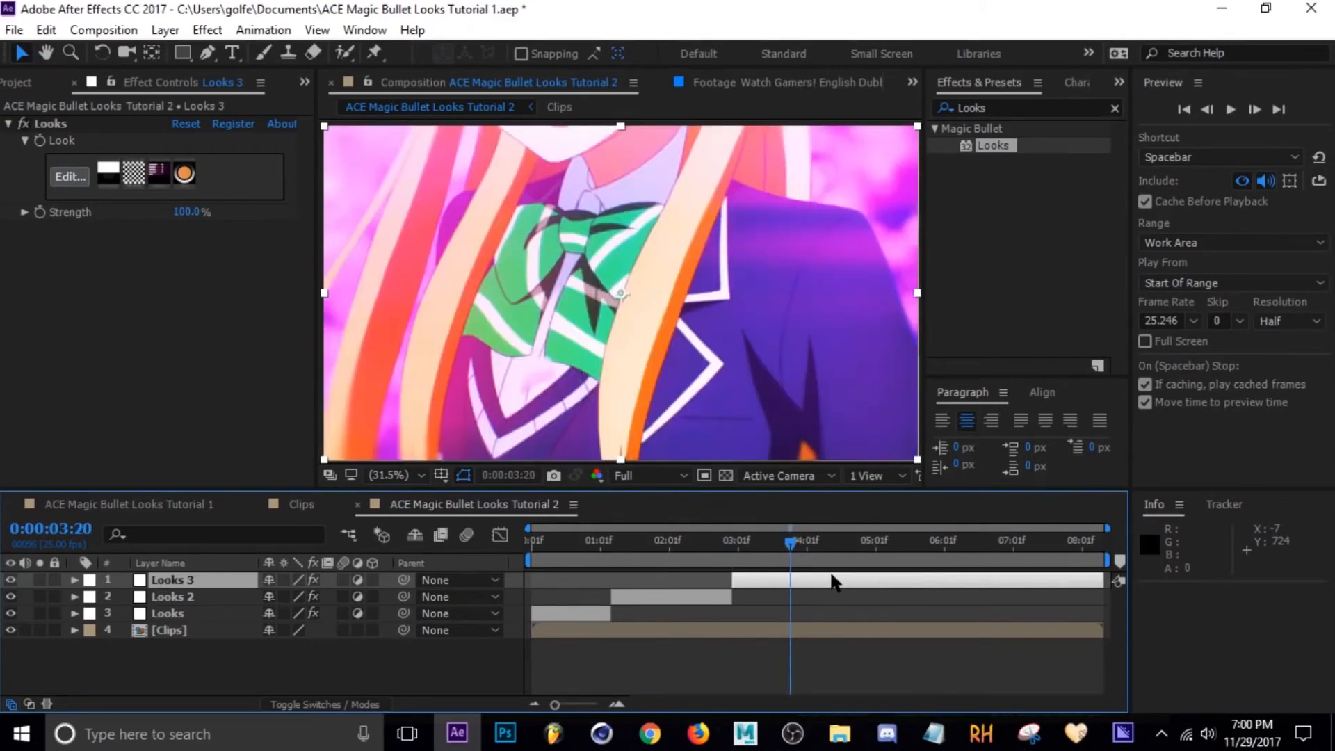
{"action": "key", "text": "ctrl+shift+d"}
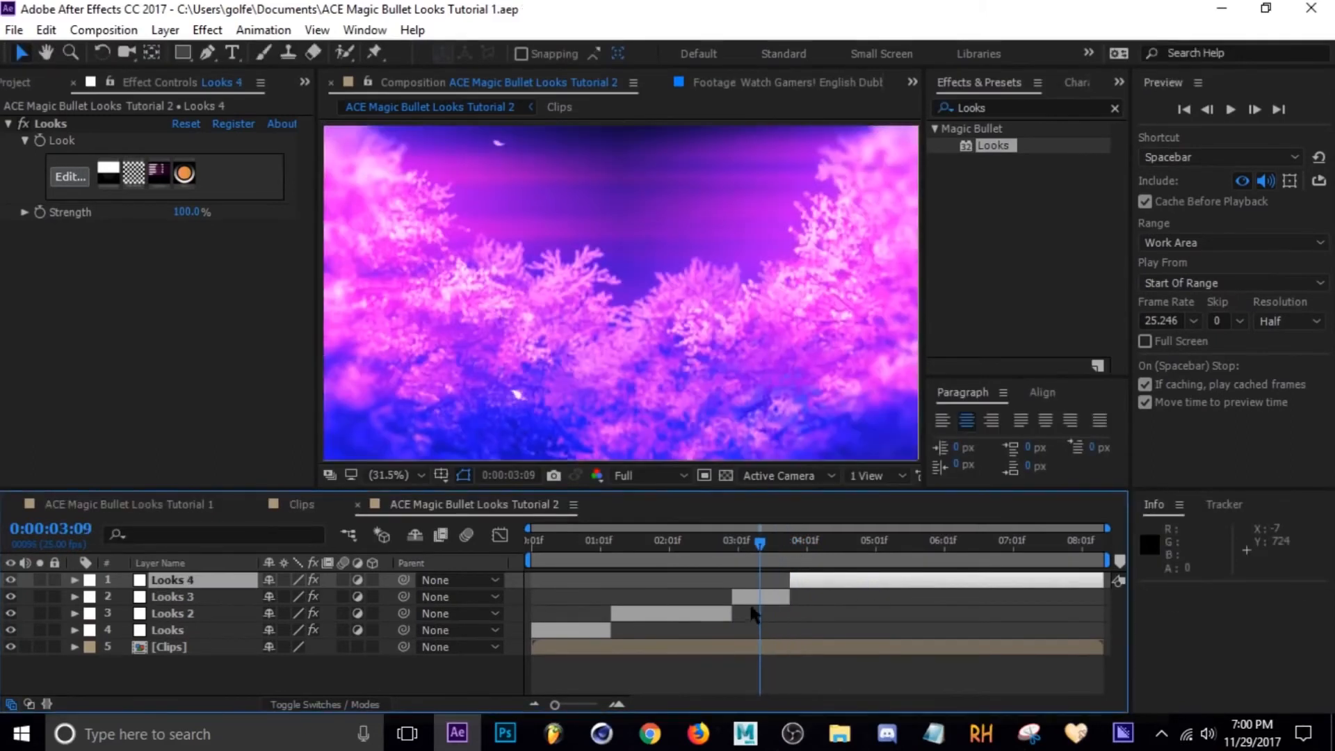
Edit the Looks 3 segment's Haze/Flare to Spillage 20.6%, Softness 6.9% and Reach 80.5%, and apply.
{"action": "left_click", "coordinate": [688, 596]}
{"action": "left_click", "coordinate": [78, 181]}
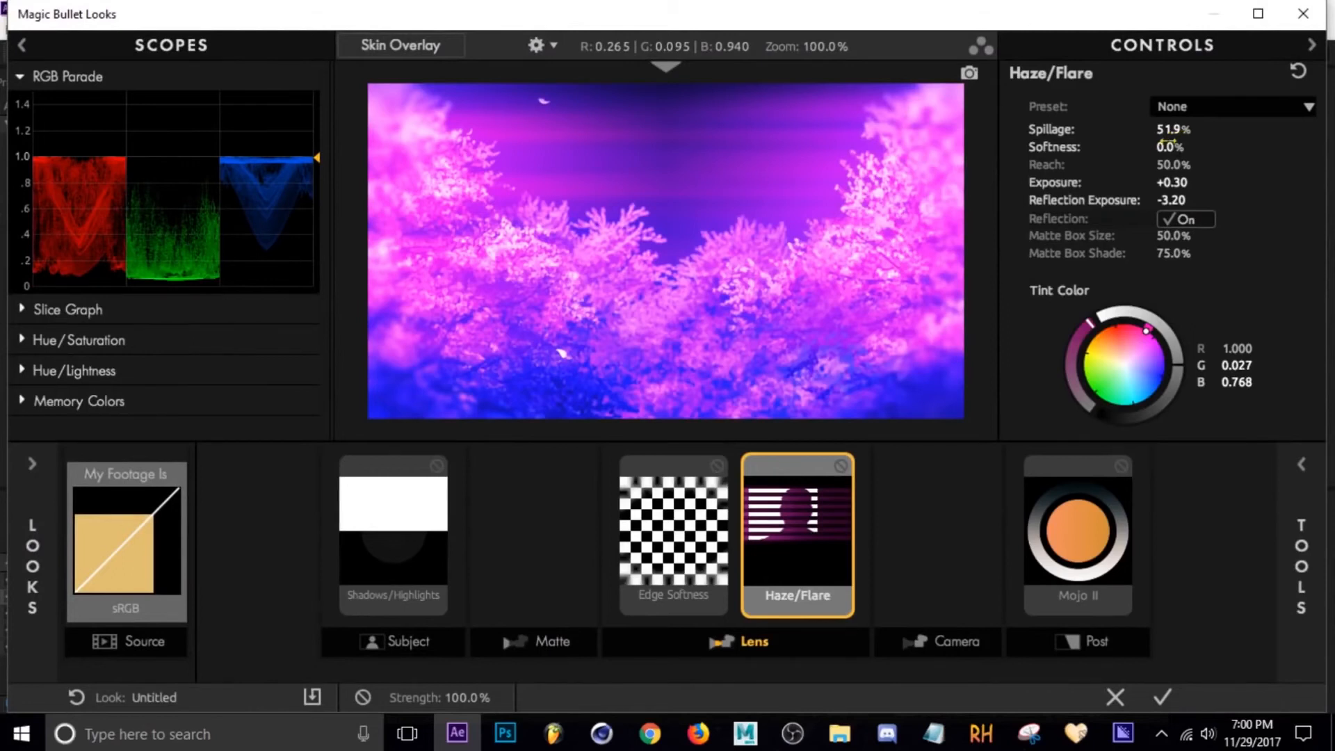
{"action": "left_click_drag", "start_coordinate": [1156, 147], "coordinate": [1131, 129]}
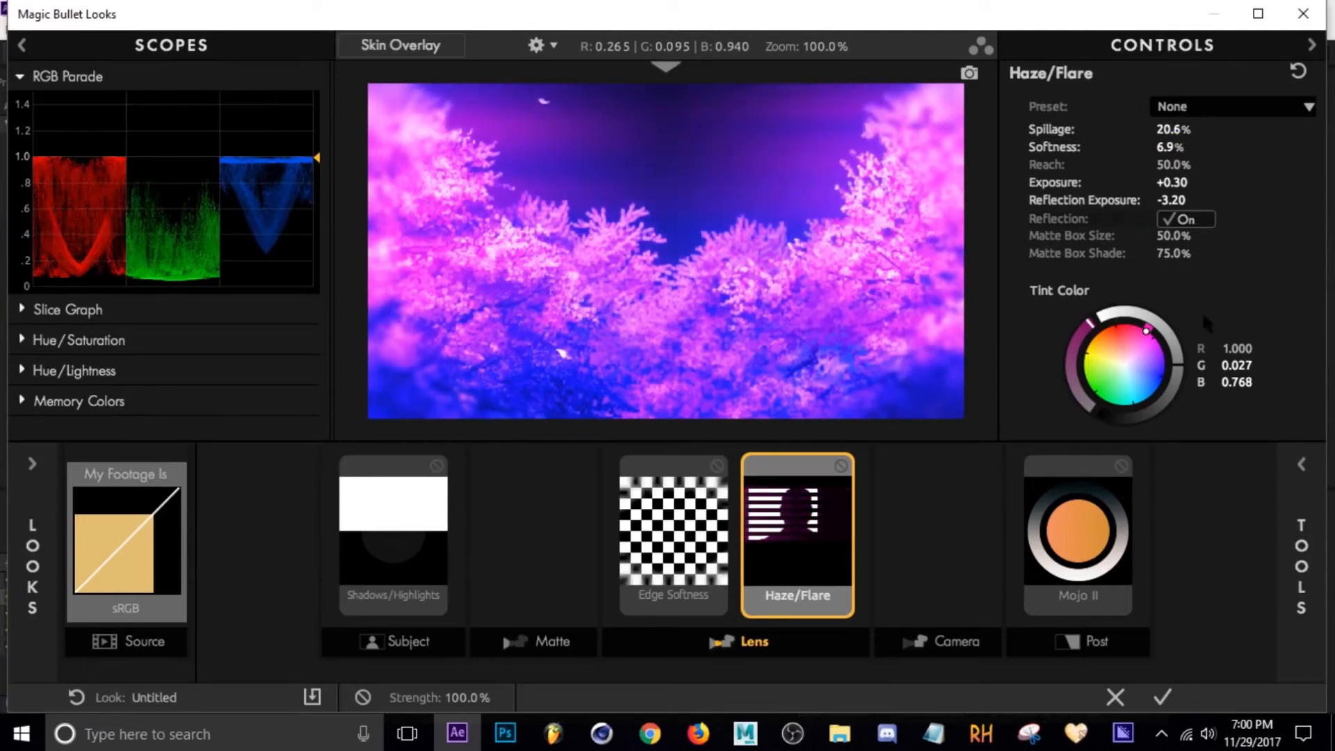
{"action": "left_click_drag", "start_coordinate": [1173, 164], "coordinate": [1217, 164]}
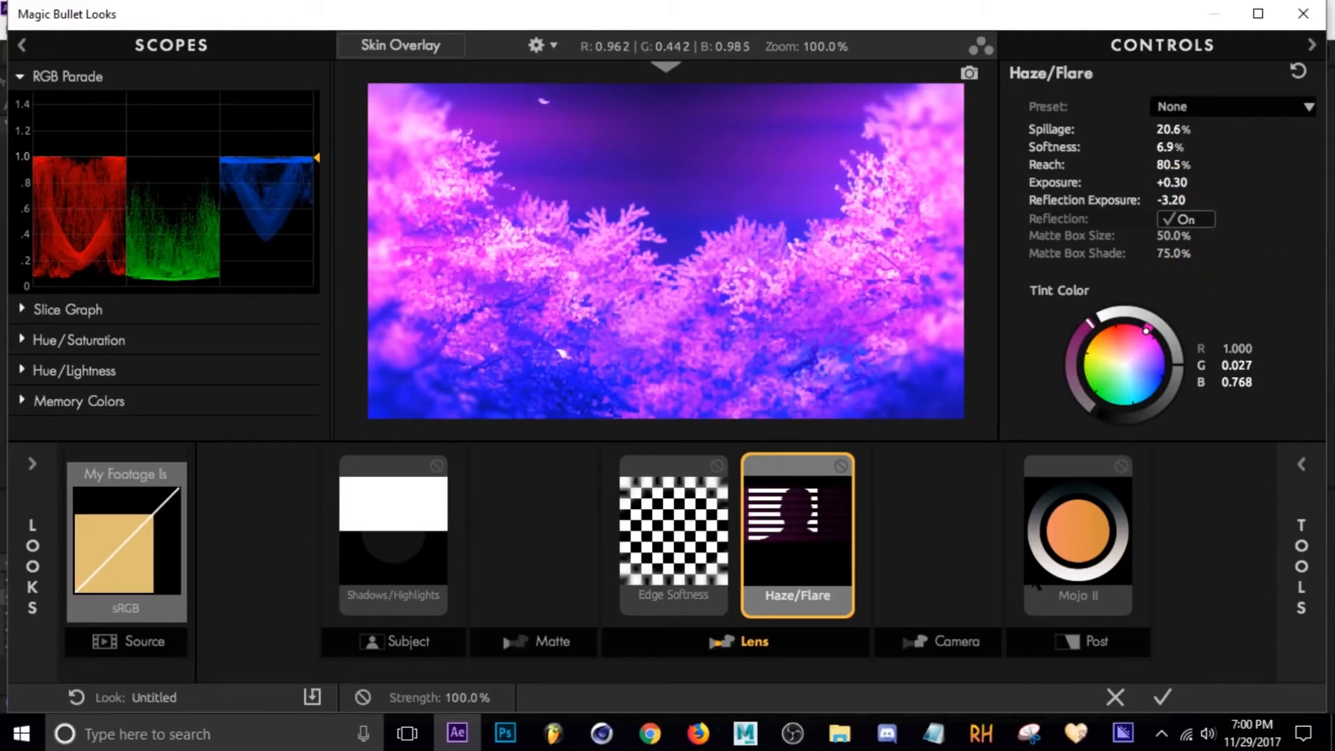
{"action": "left_click", "coordinate": [1163, 698]}
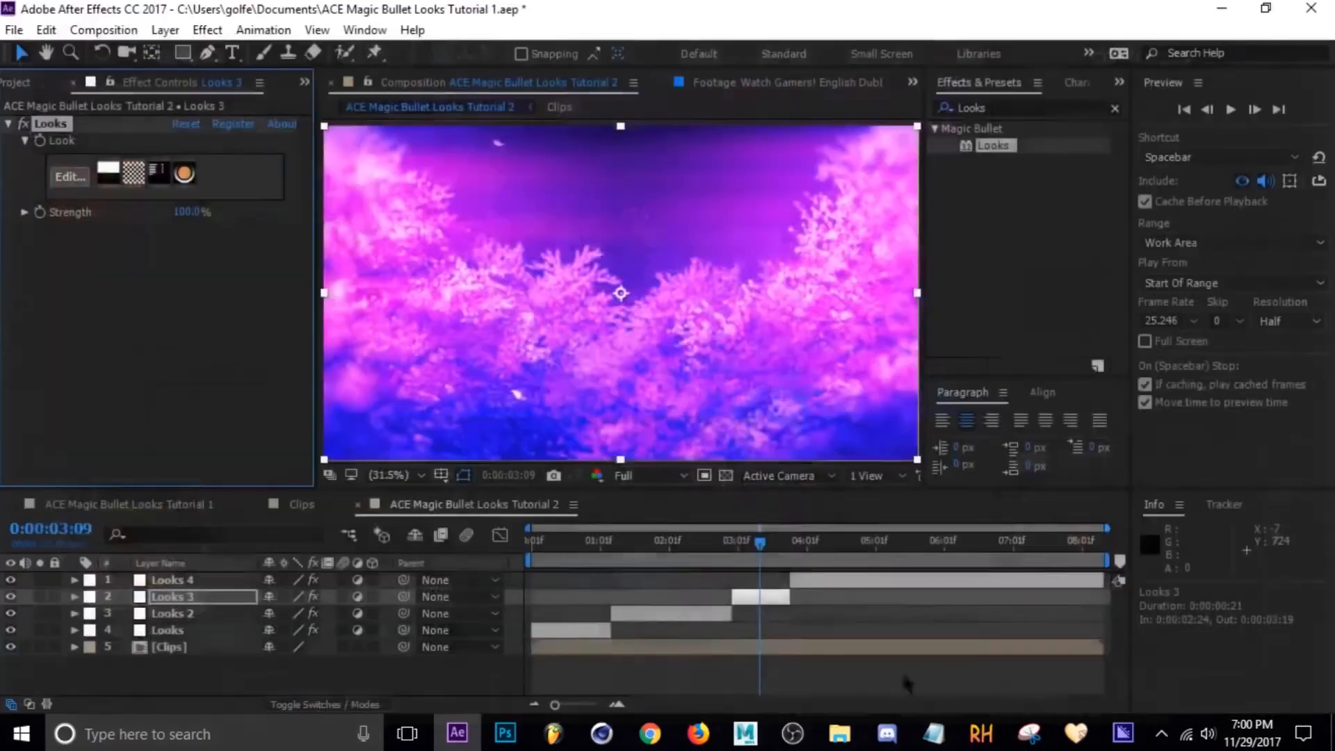
Scrub through the later part of the timeline to review the graded segments.
{"action": "left_click", "coordinate": [737, 541]}
{"action": "left_click_drag", "start_coordinate": [739, 548], "coordinate": [989, 561]}
{"action": "key", "text": "Page_Down"}
{"action": "key", "text": "Page_Down"}
{"action": "key", "text": "Page_Down"}
{"action": "key", "text": "Page_Down"}
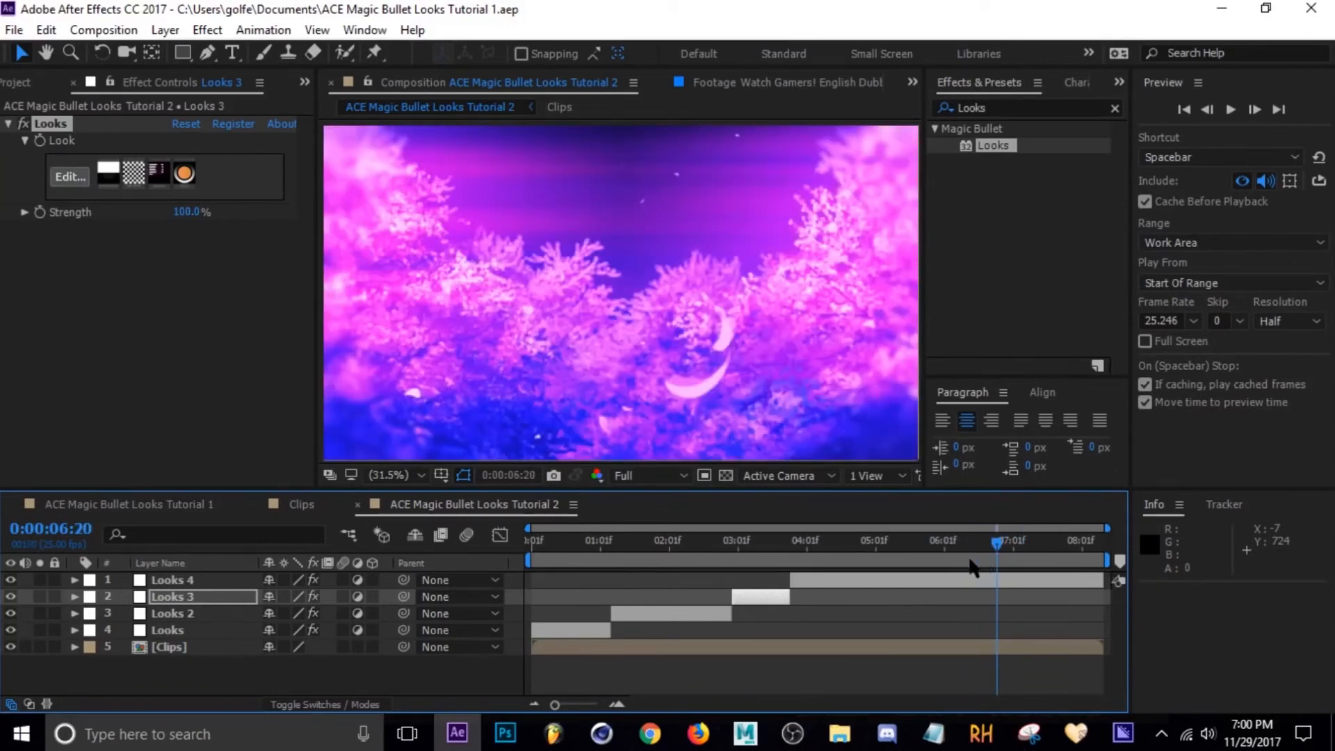
Split the top Looks 4 adjustment layer at 0:00:06:20.
{"action": "left_click", "coordinate": [964, 581]}
{"action": "key", "text": "ctrl+shift+d"}
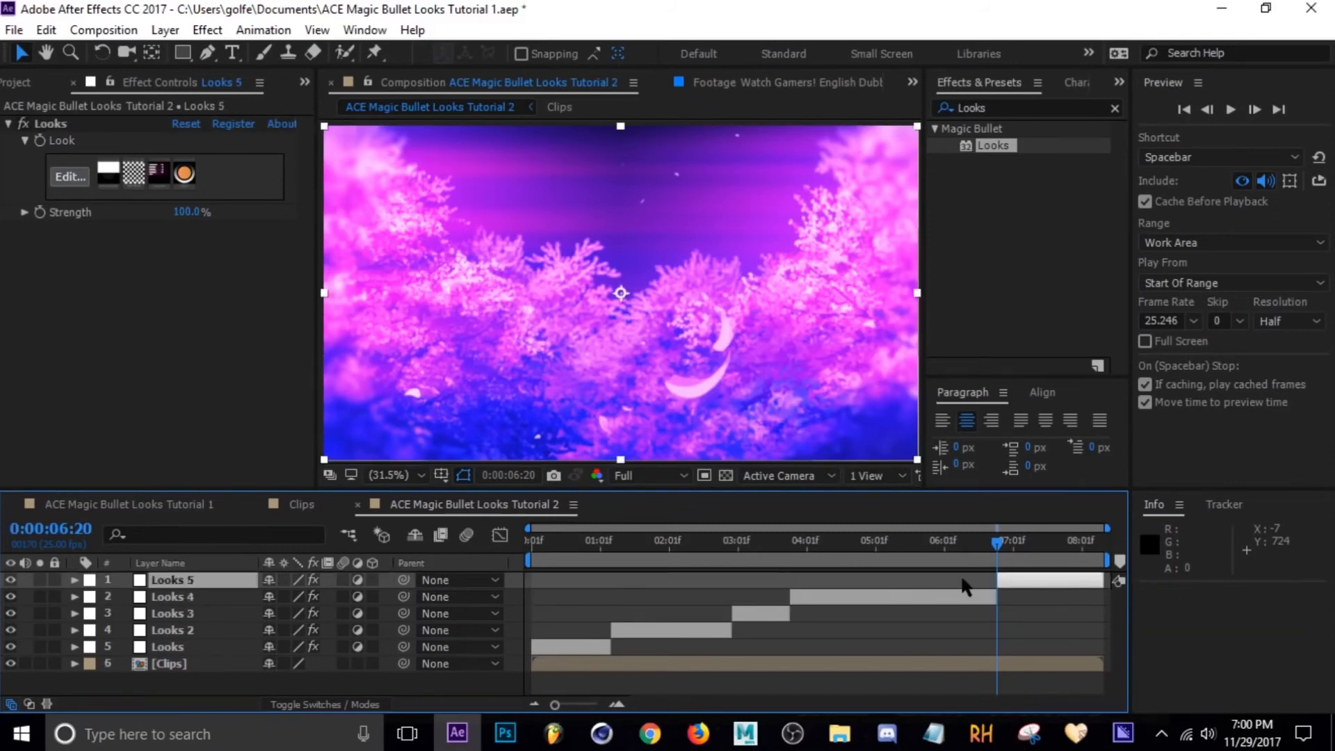
Open the Looks 4 segment in Magic Bullet Looks, add a LUT tool set to the Subtitle LUT, and apply.
{"action": "left_click", "coordinate": [882, 542]}
{"action": "left_click", "coordinate": [877, 599]}
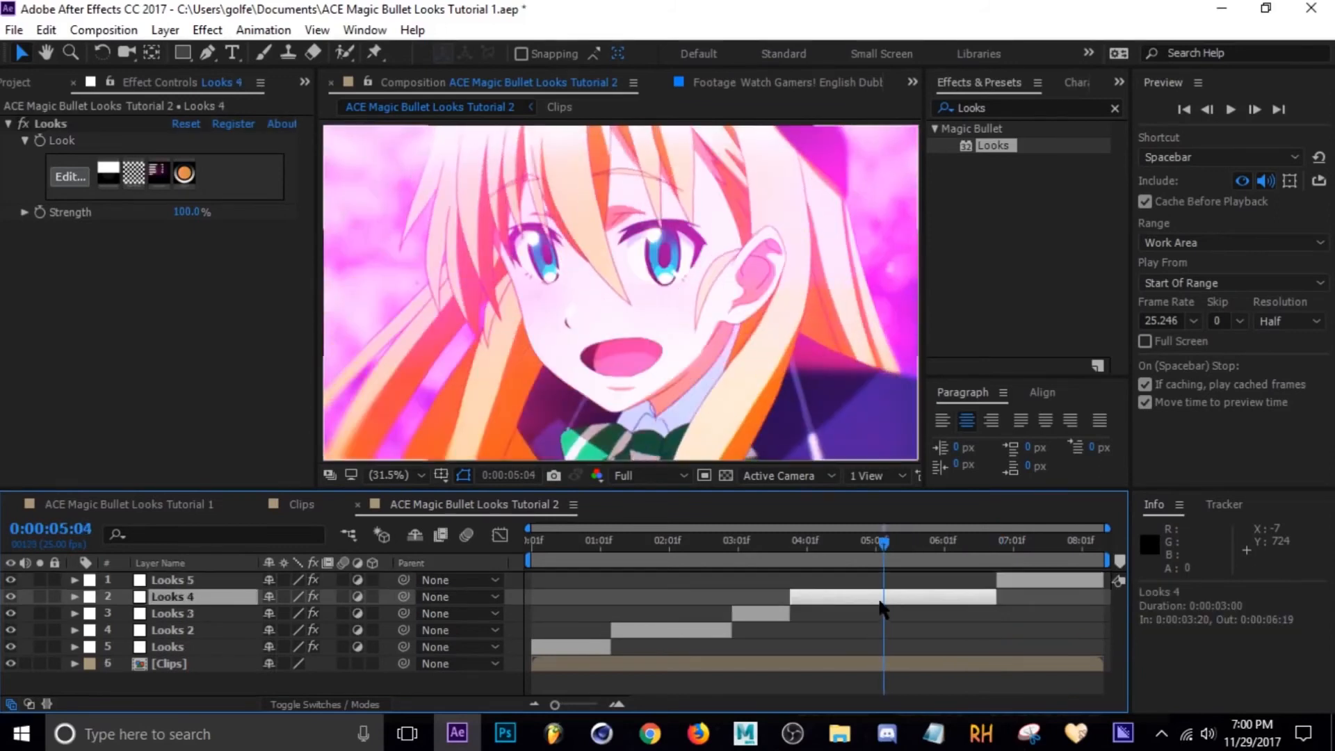
{"action": "left_click", "coordinate": [66, 178]}
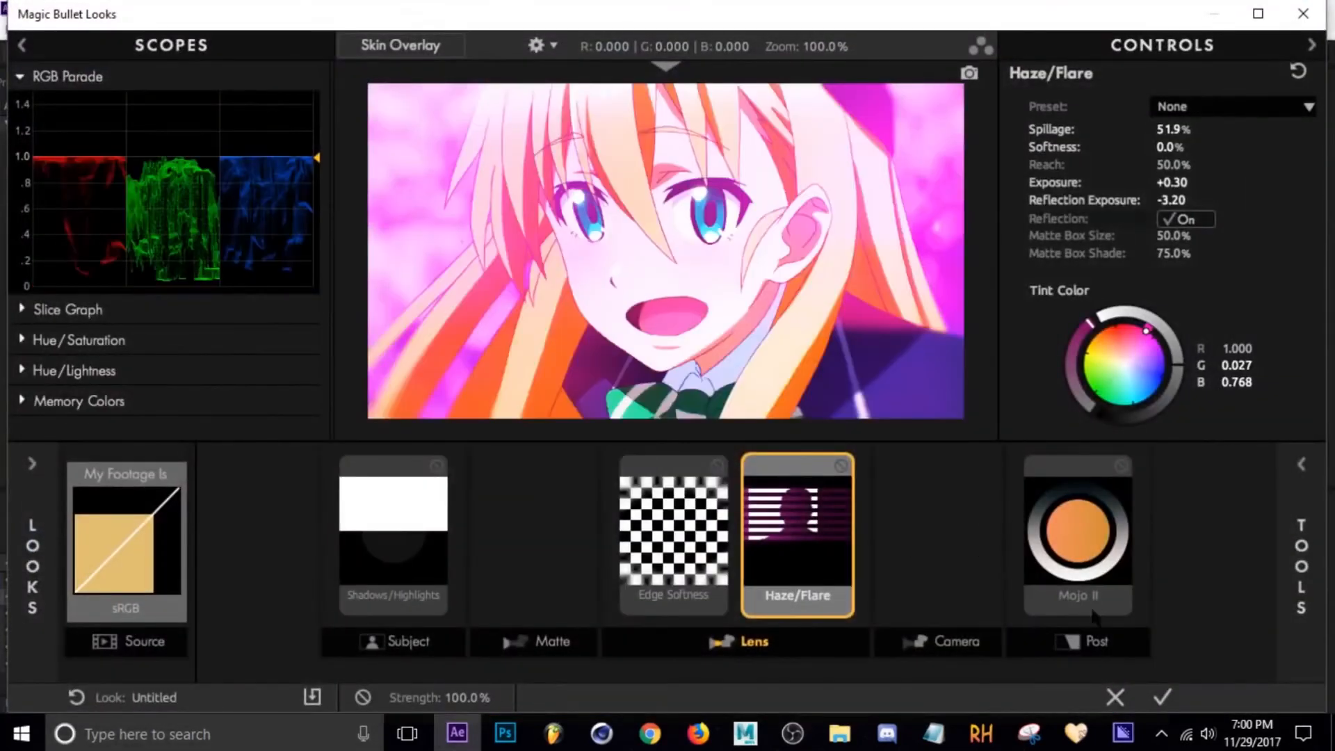
{"action": "left_click", "coordinate": [1096, 643]}
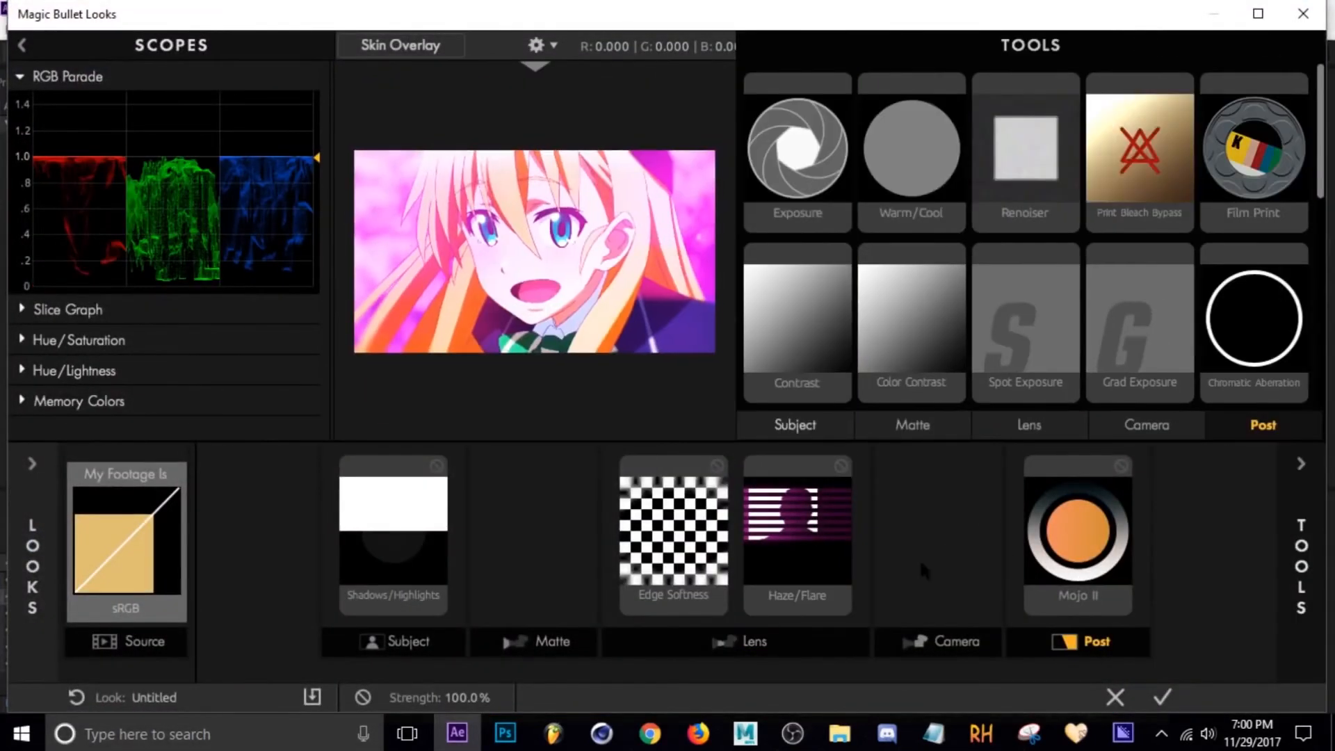
{"action": "scroll", "coordinate": [1010, 199], "scroll_direction": "down", "scroll_amount": 5}
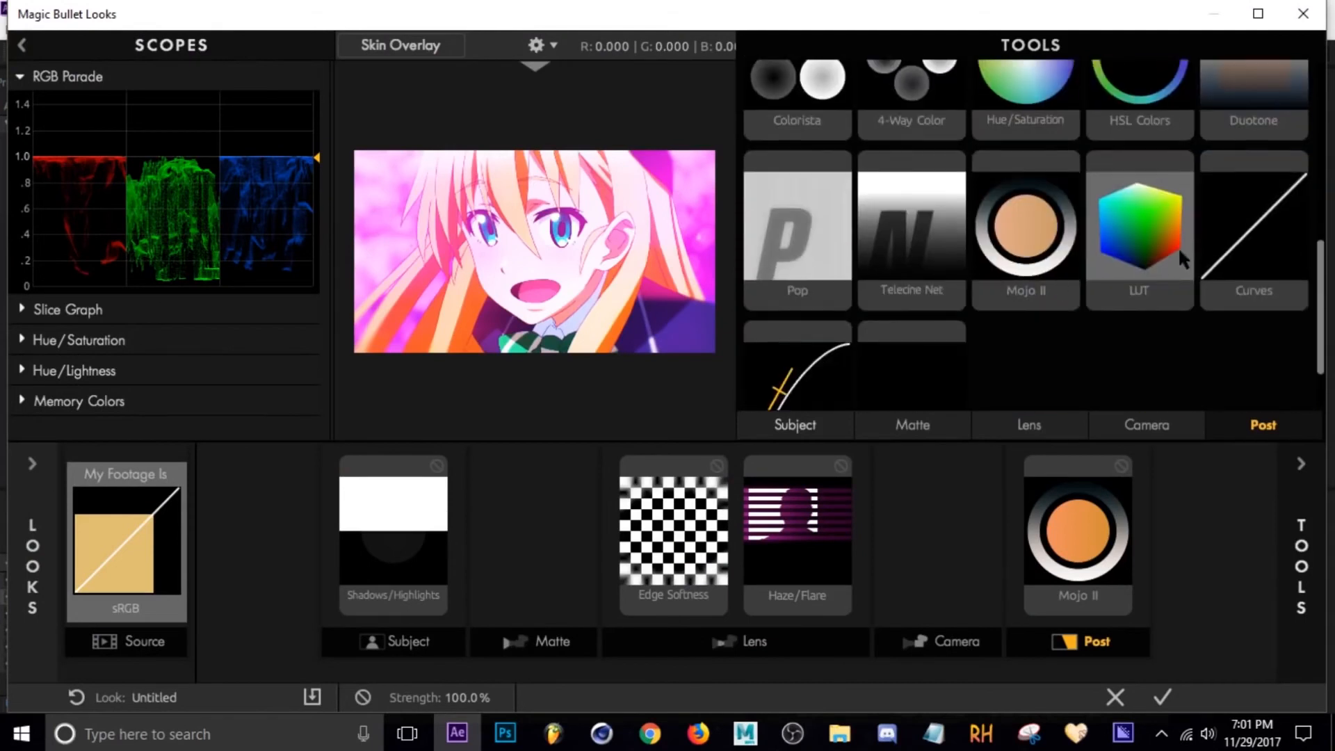
{"action": "left_click", "coordinate": [1142, 274]}
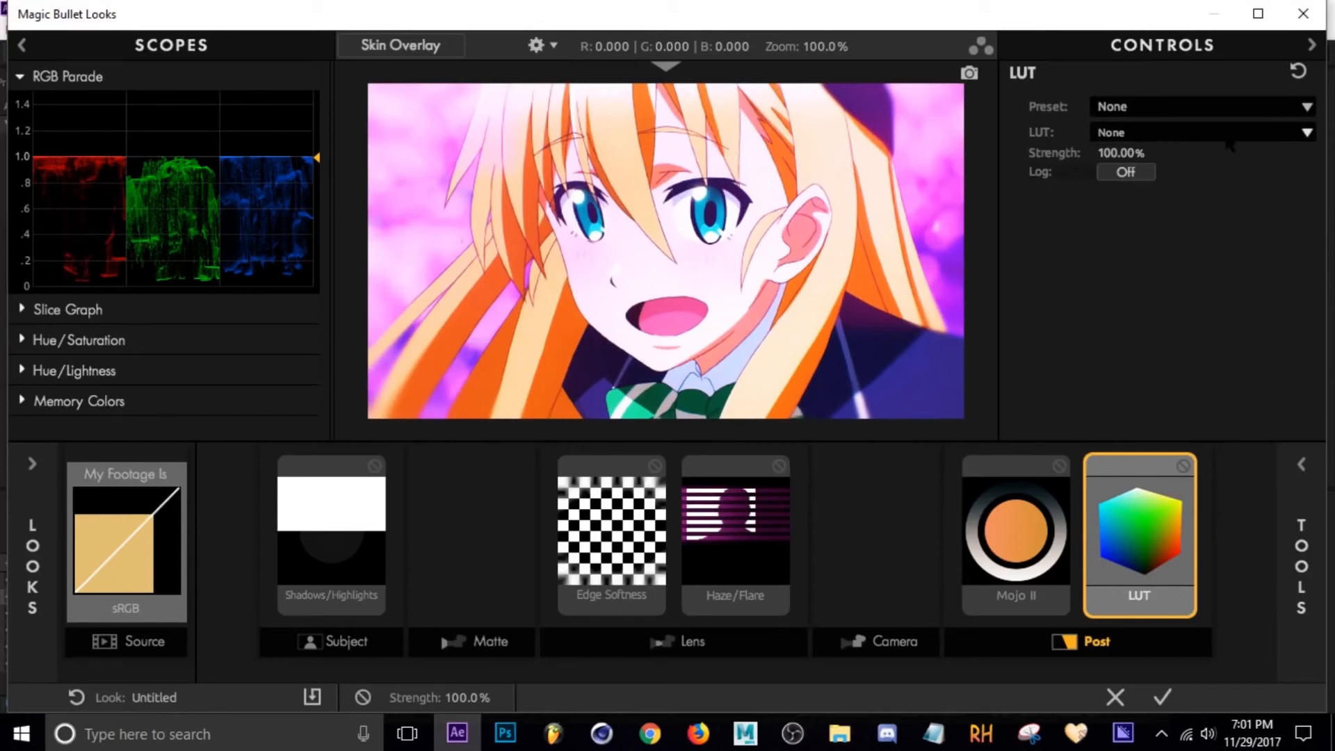
{"action": "left_click", "coordinate": [1164, 108]}
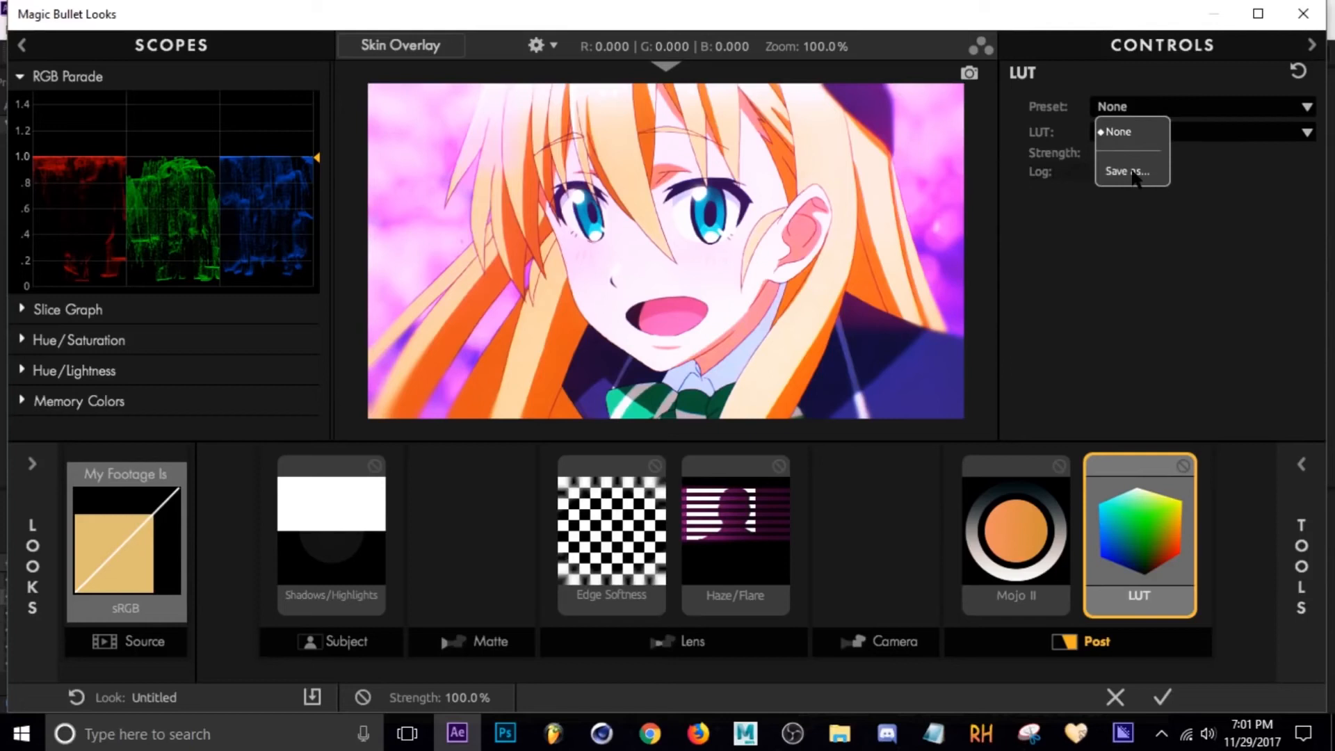
{"action": "left_click", "coordinate": [1252, 227]}
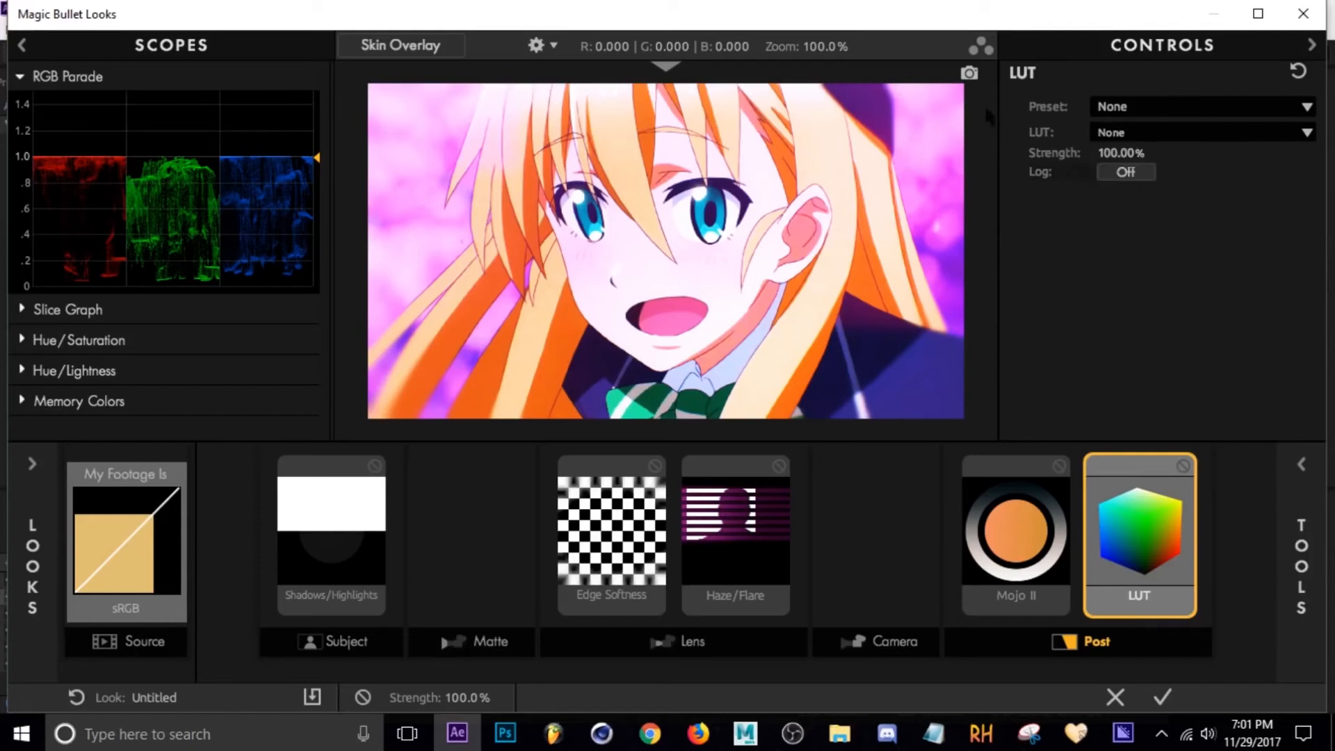
{"action": "left_click", "coordinate": [1164, 135]}
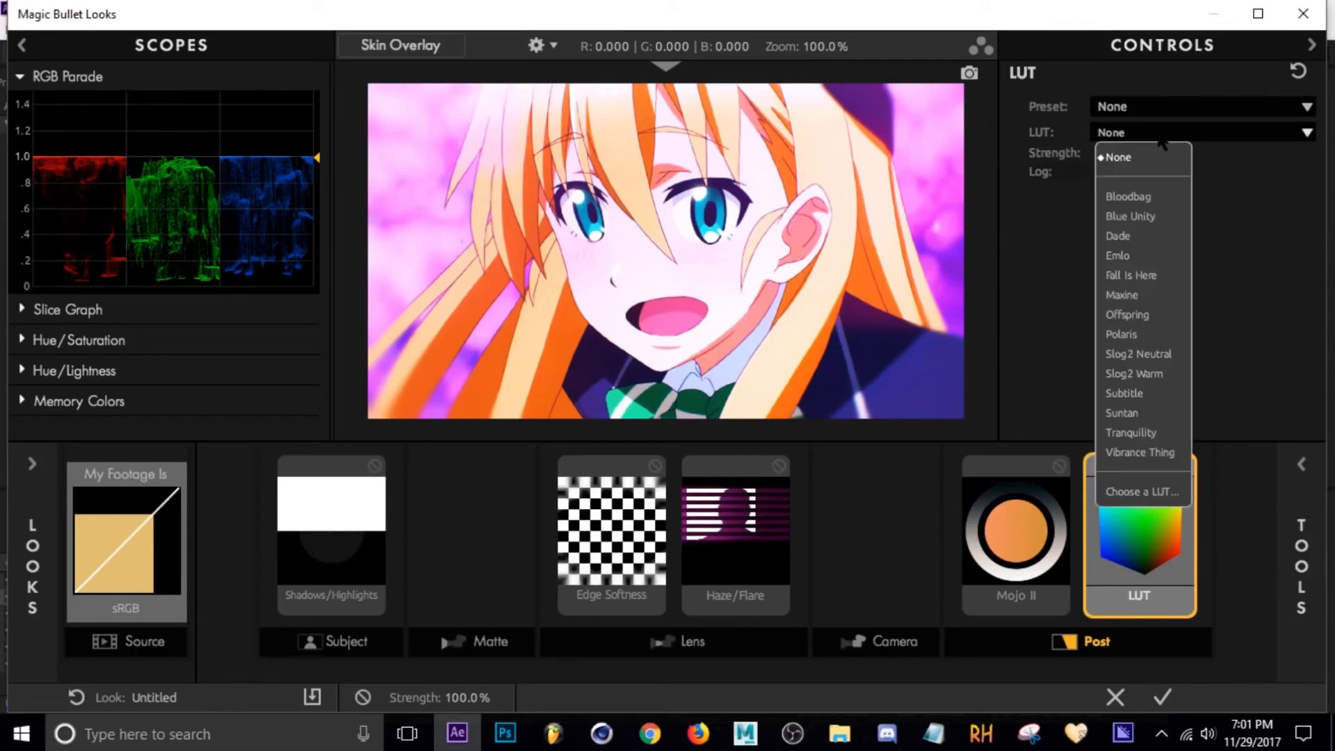
{"action": "left_click", "coordinate": [1132, 398]}
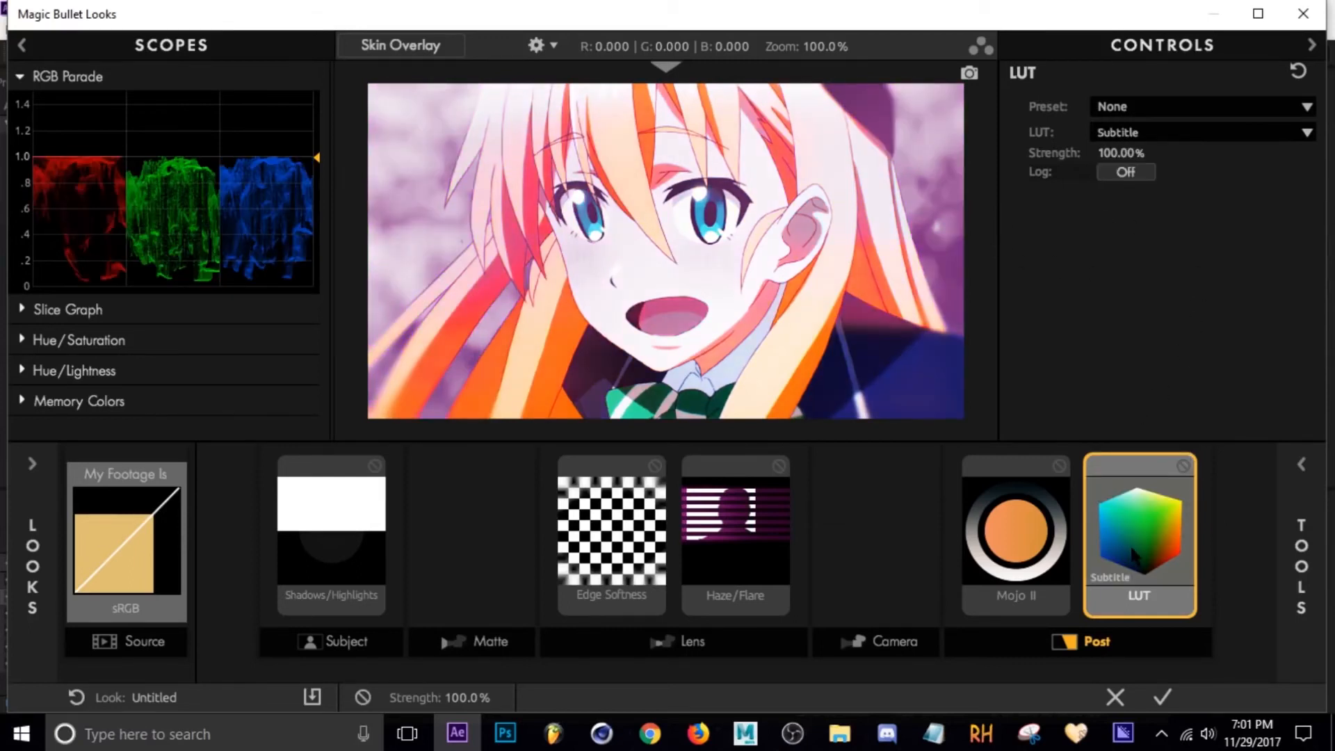
{"action": "mouse_move", "coordinate": [1148, 558]}
{"action": "left_mouse_down"}
{"action": "mouse_move", "coordinate": [1024, 550]}
{"action": "mouse_move", "coordinate": [1131, 551]}
{"action": "left_mouse_up"}
{"action": "left_click", "coordinate": [1159, 699]}
Scrub the timeline and select the Looks 3 and Looks 5 segments to compare their grades.
{"action": "left_click_drag", "start_coordinate": [888, 547], "coordinate": [1021, 573]}
{"action": "left_click_drag", "start_coordinate": [784, 548], "coordinate": [757, 561]}
{"action": "left_click", "coordinate": [761, 613]}
{"action": "left_click", "coordinate": [61, 126]}
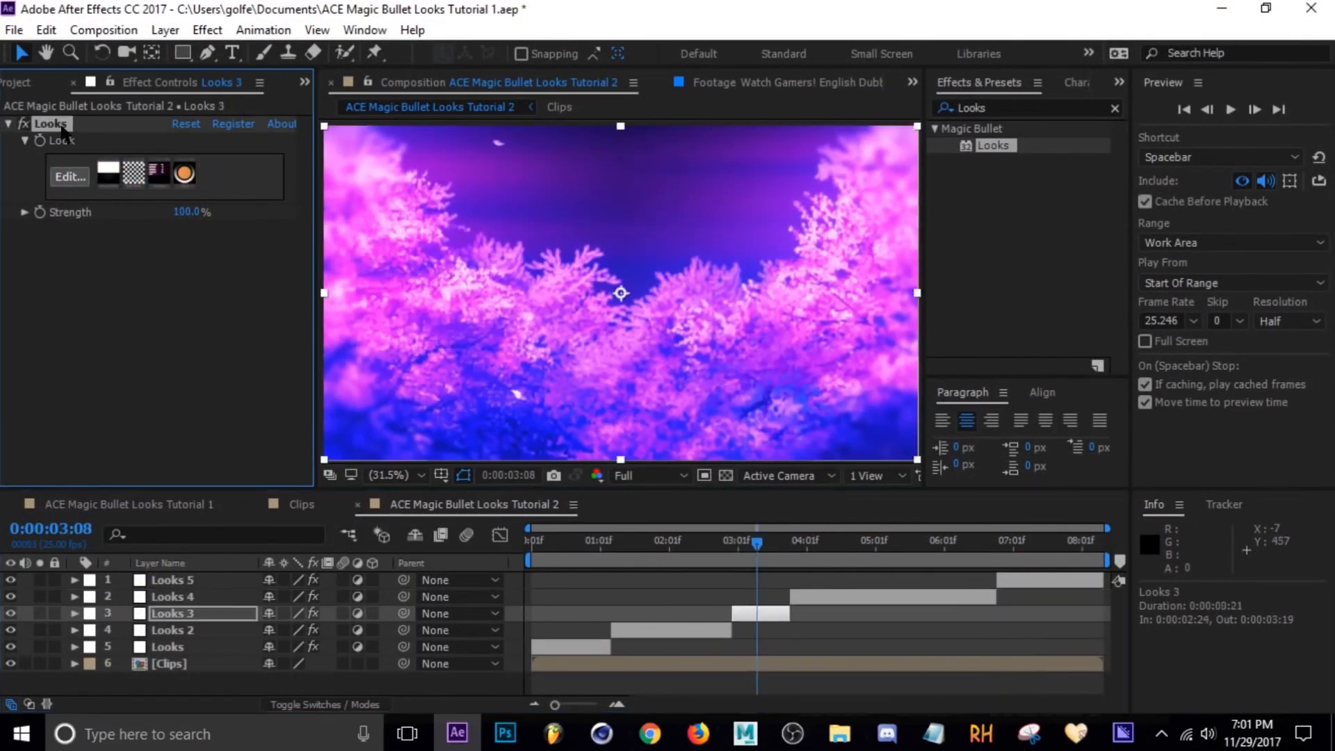
{"action": "left_click", "coordinate": [1038, 542]}
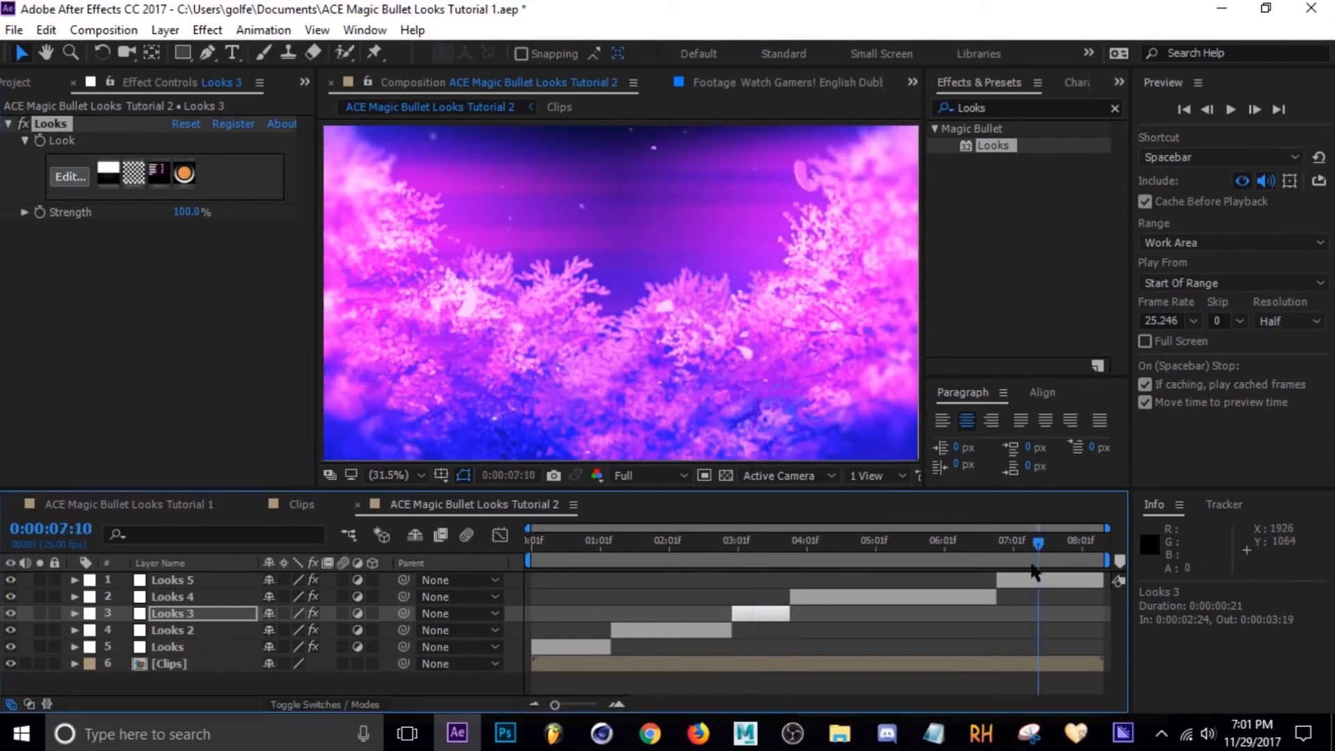
{"action": "left_click", "coordinate": [1028, 582]}
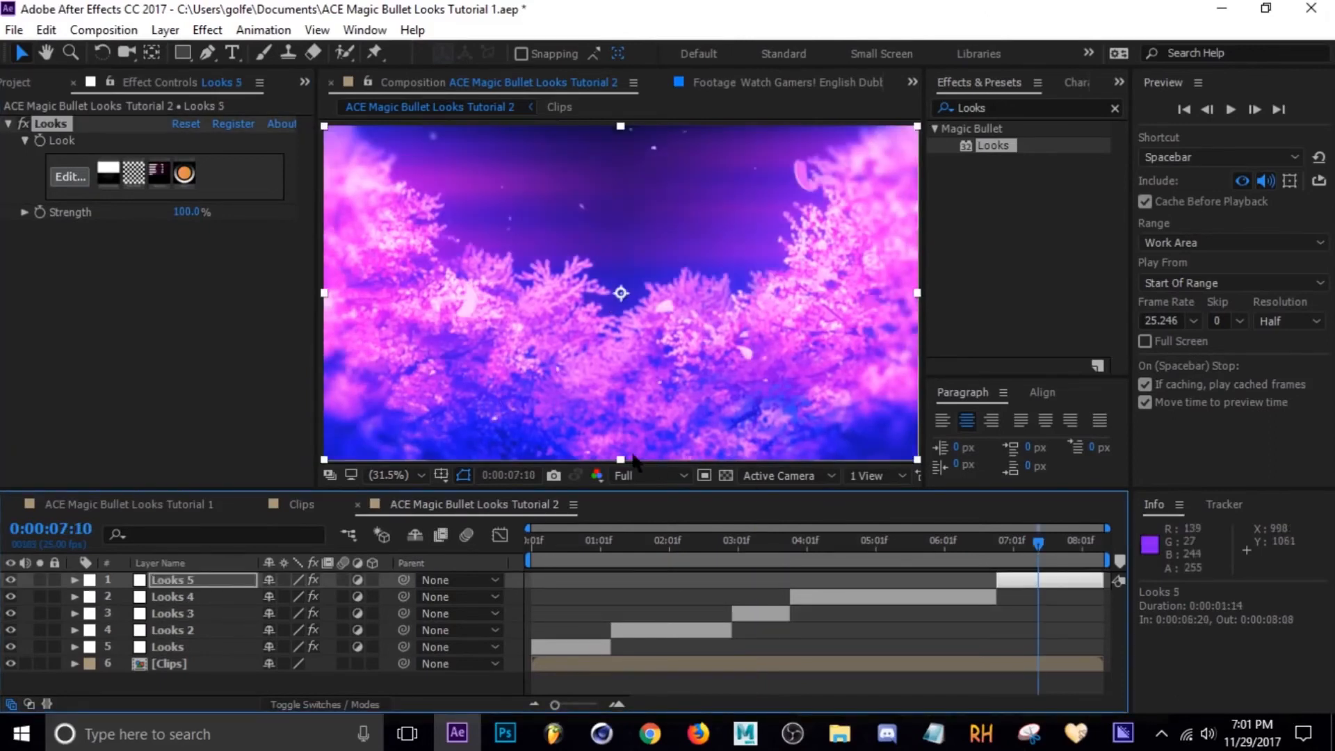
{"action": "left_click_drag", "start_coordinate": [1012, 541], "coordinate": [666, 576]}
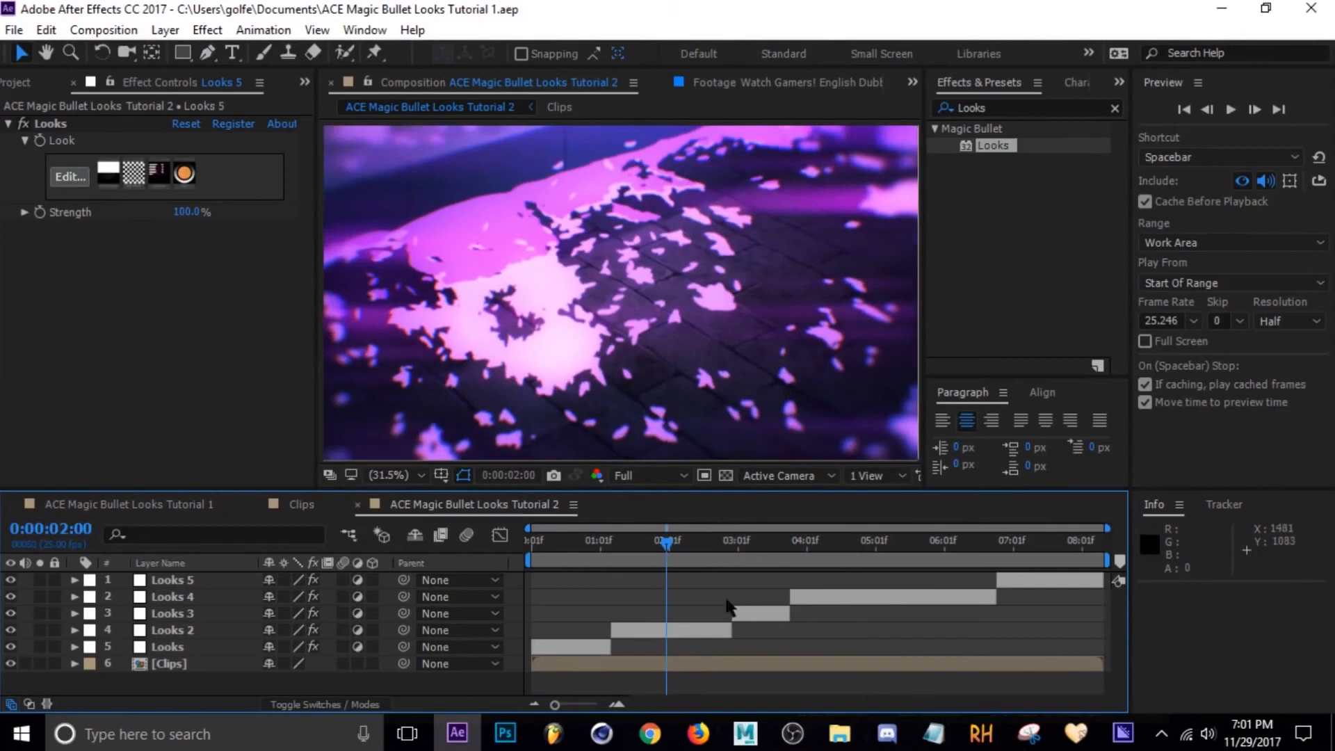
Open the Looks 2 segment's Looks, set the Haze/Flare Spillage to 29.9%, and apply.
{"action": "left_click", "coordinate": [682, 633]}
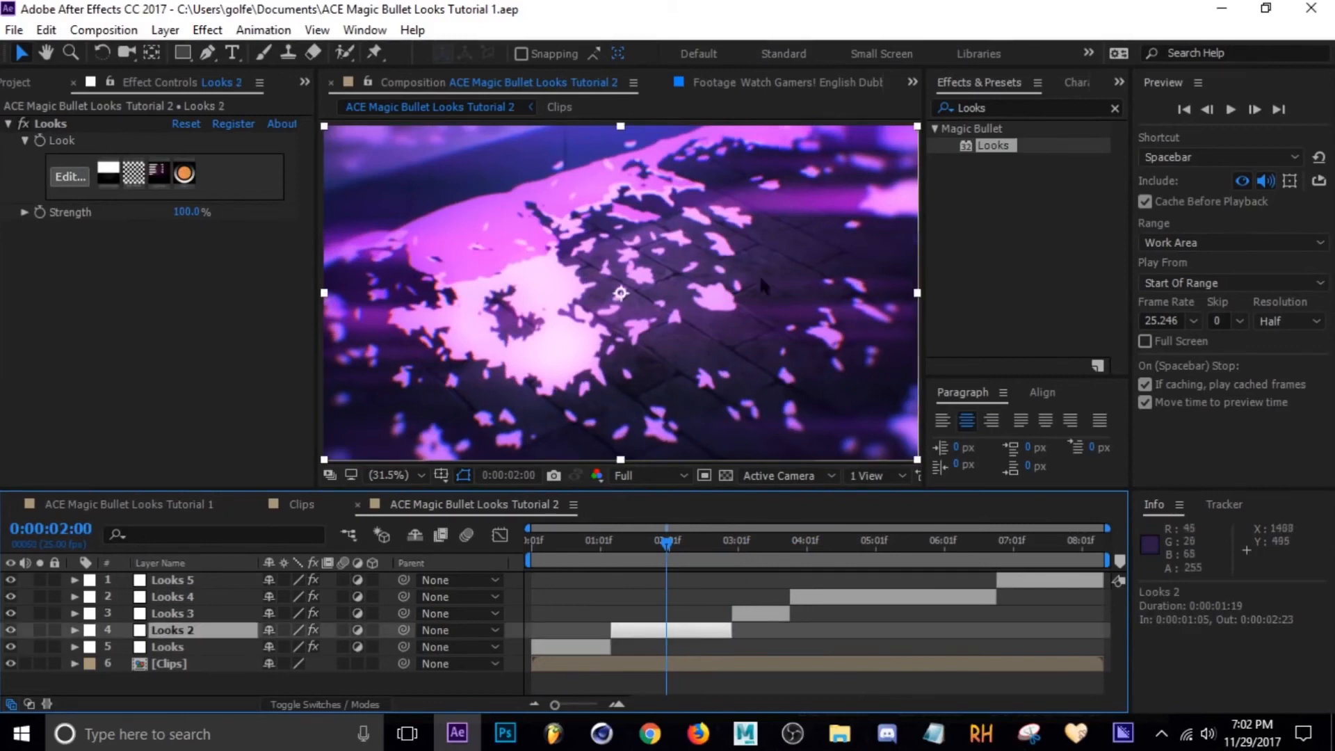
{"action": "left_click", "coordinate": [70, 176]}
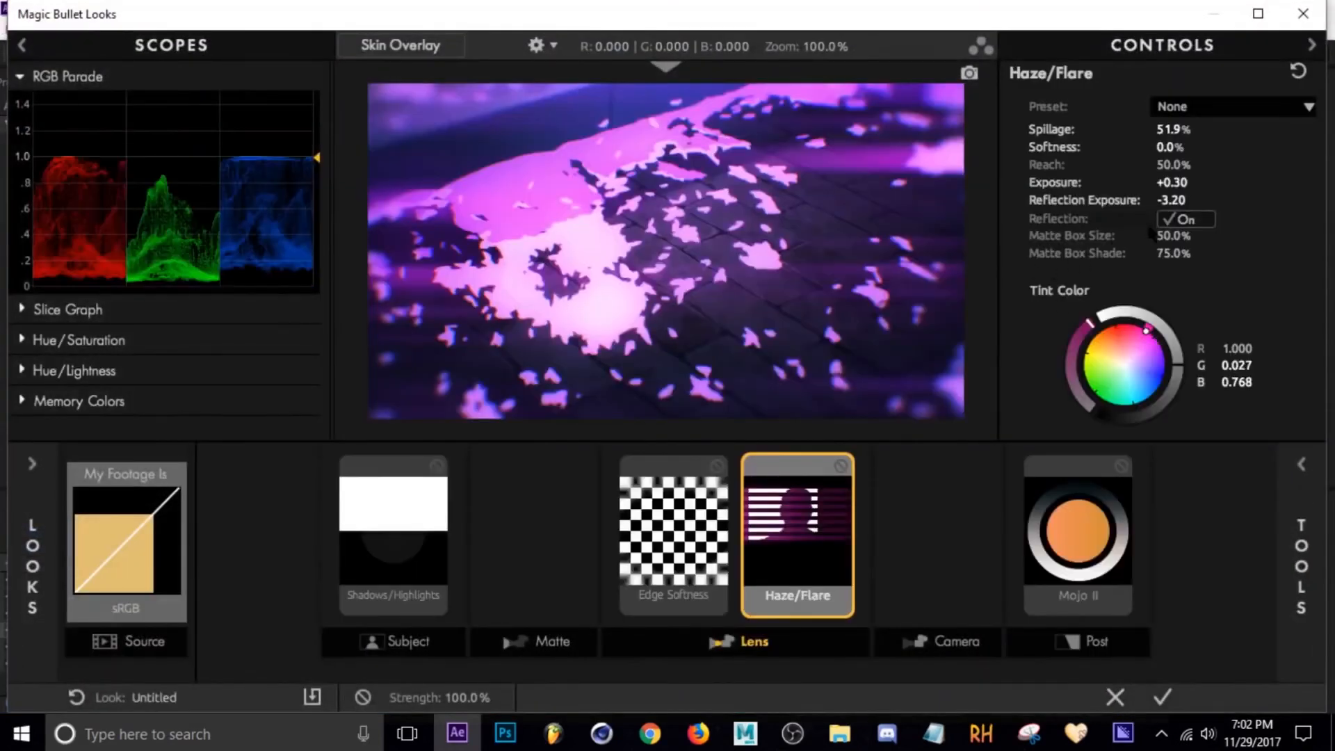
{"action": "left_click_drag", "start_coordinate": [1181, 202], "coordinate": [1173, 203]}
{"action": "key", "text": "ctrl+z"}
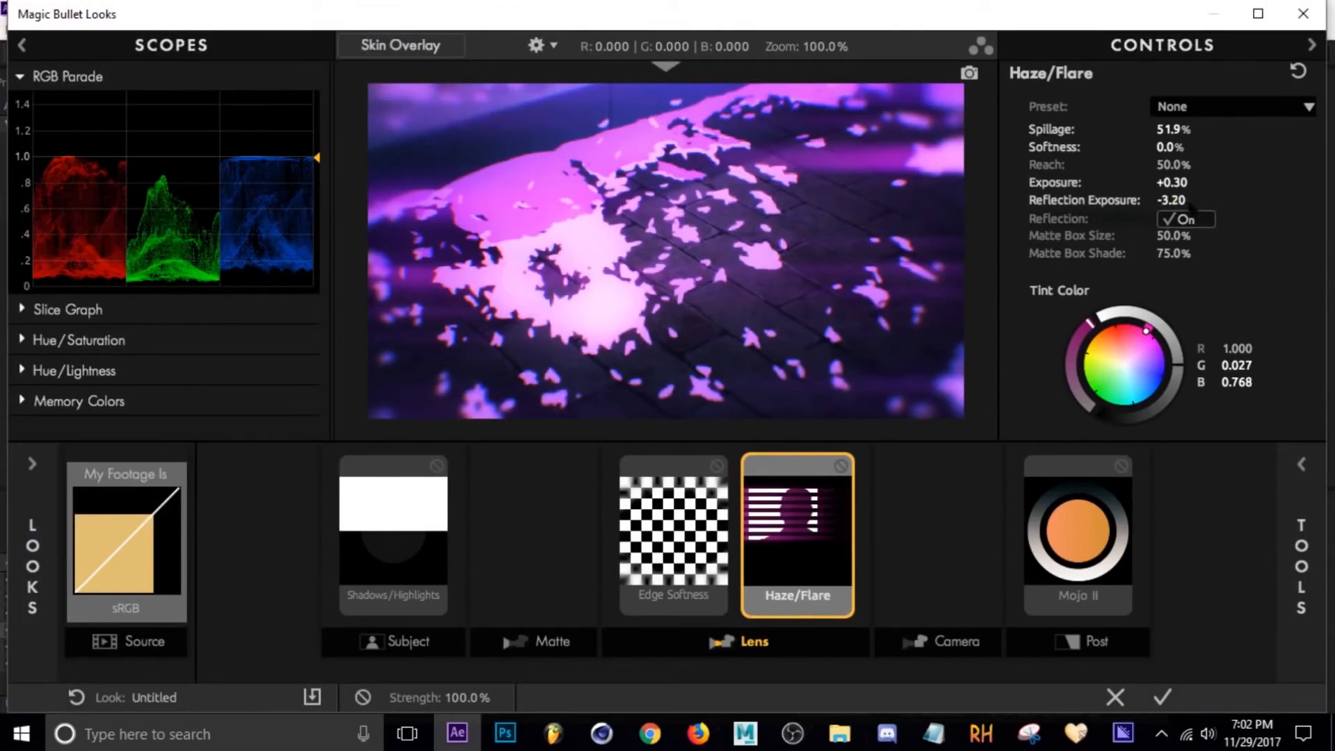
{"action": "left_click_drag", "start_coordinate": [1192, 129], "coordinate": [1175, 130]}
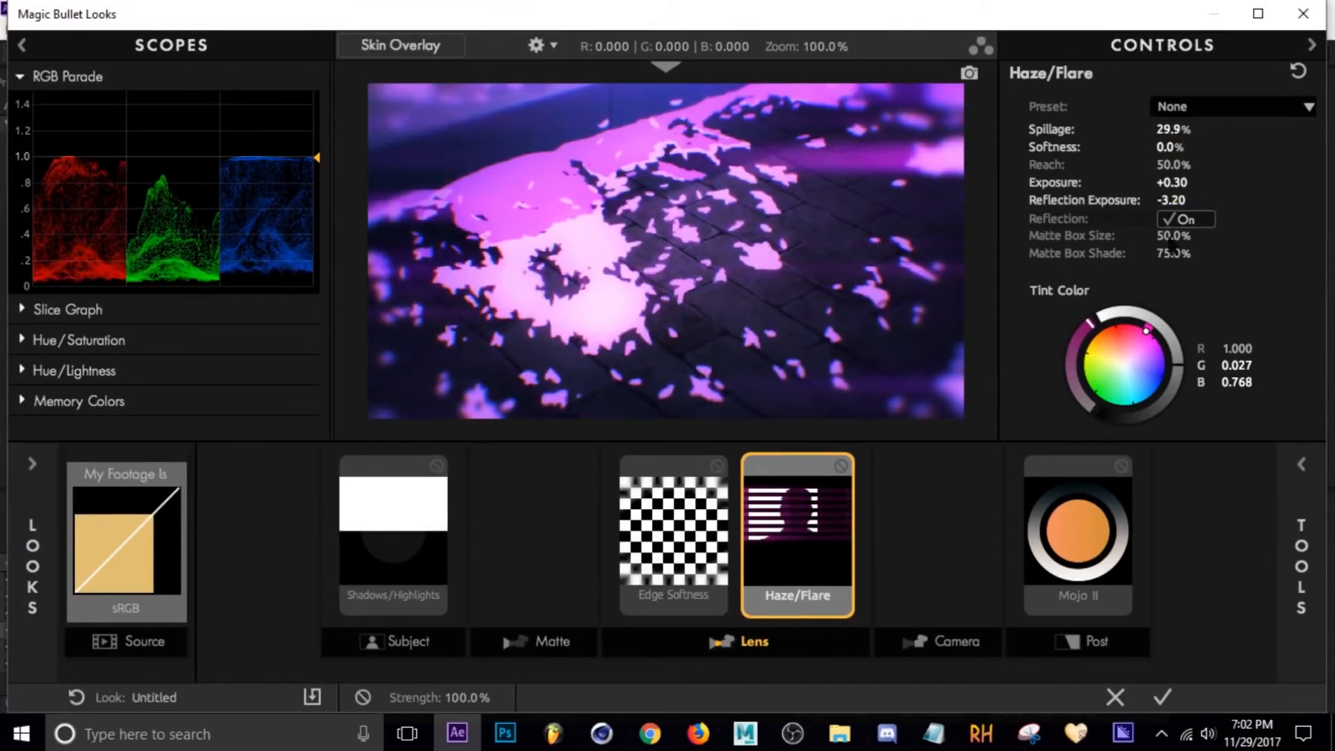
{"action": "left_click", "coordinate": [1163, 697]}
Switch to the Tutorial 1 composition and review its Looks 2 layer's Looks setup before returning to Tutorial 2.
{"action": "left_click_drag", "start_coordinate": [678, 544], "coordinate": [886, 546]}
{"action": "left_click", "coordinate": [108, 506]}
{"action": "left_click", "coordinate": [184, 615]}
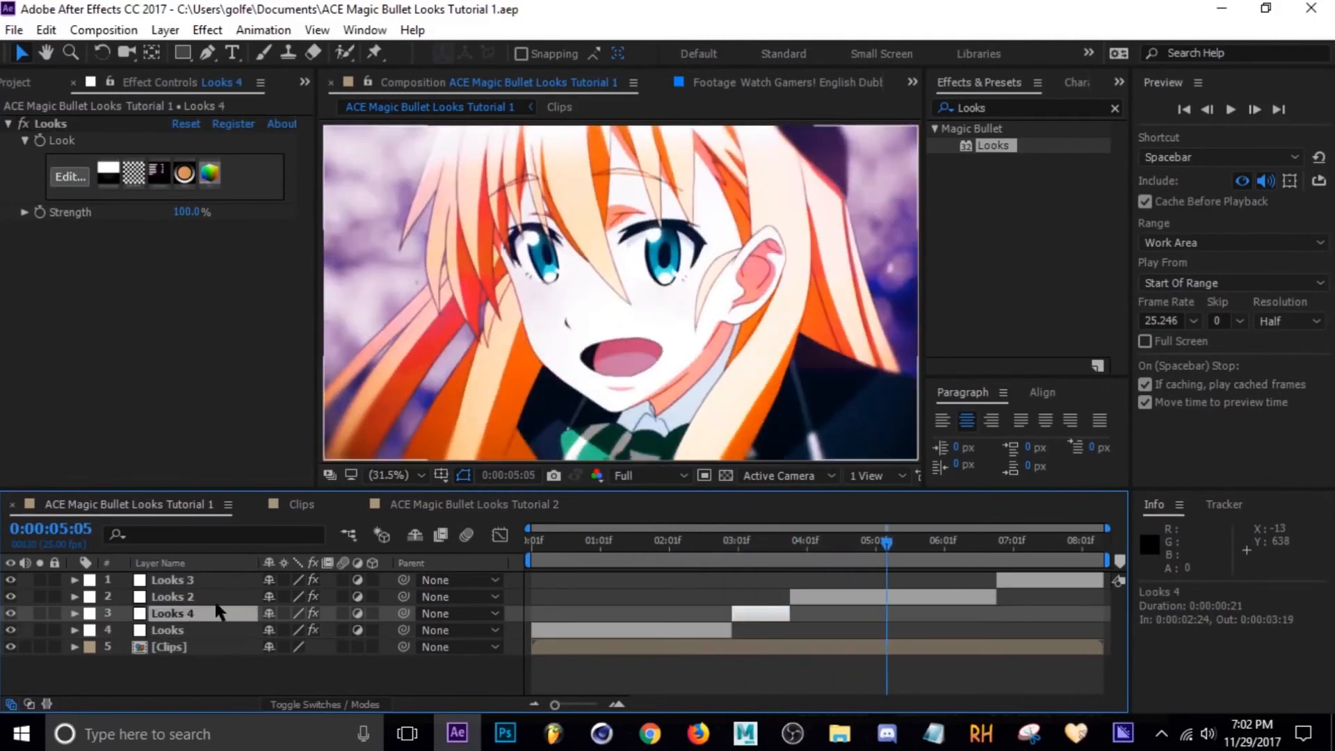
{"action": "left_click", "coordinate": [212, 597]}
{"action": "left_click", "coordinate": [69, 176]}
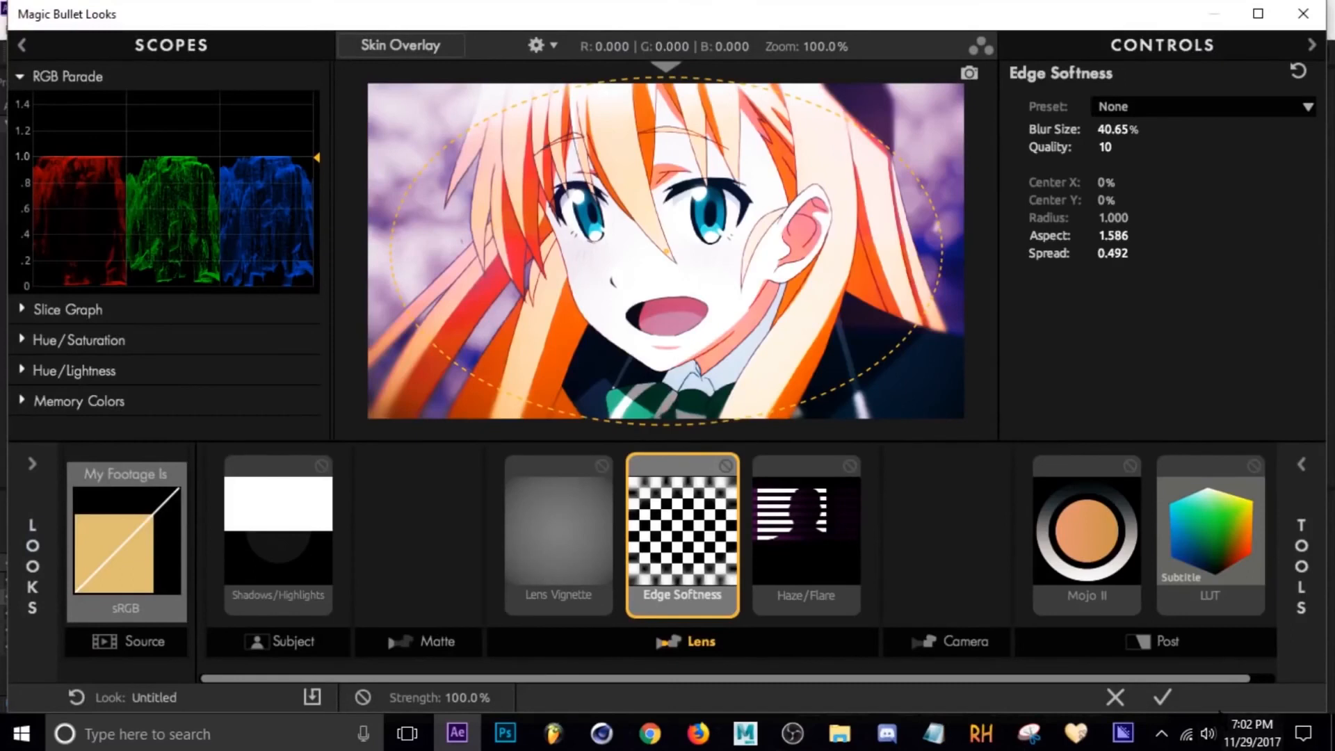
{"action": "left_click", "coordinate": [1163, 697]}
{"action": "left_click", "coordinate": [478, 509]}
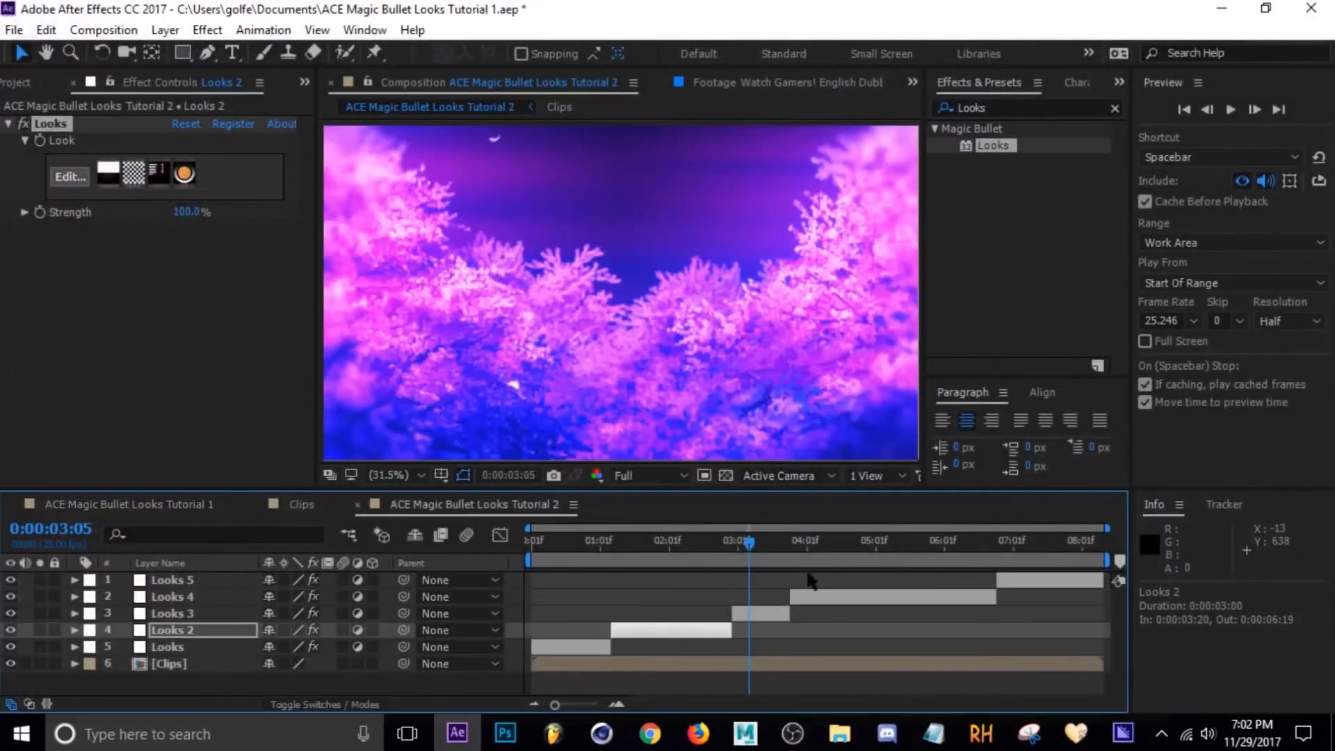
Add a Lens Vignette to the Looks 4 segment with Vignette 68% and Amount +100%, and apply.
{"action": "left_click_drag", "start_coordinate": [856, 543], "coordinate": [884, 546]}
{"action": "left_click", "coordinate": [859, 599]}
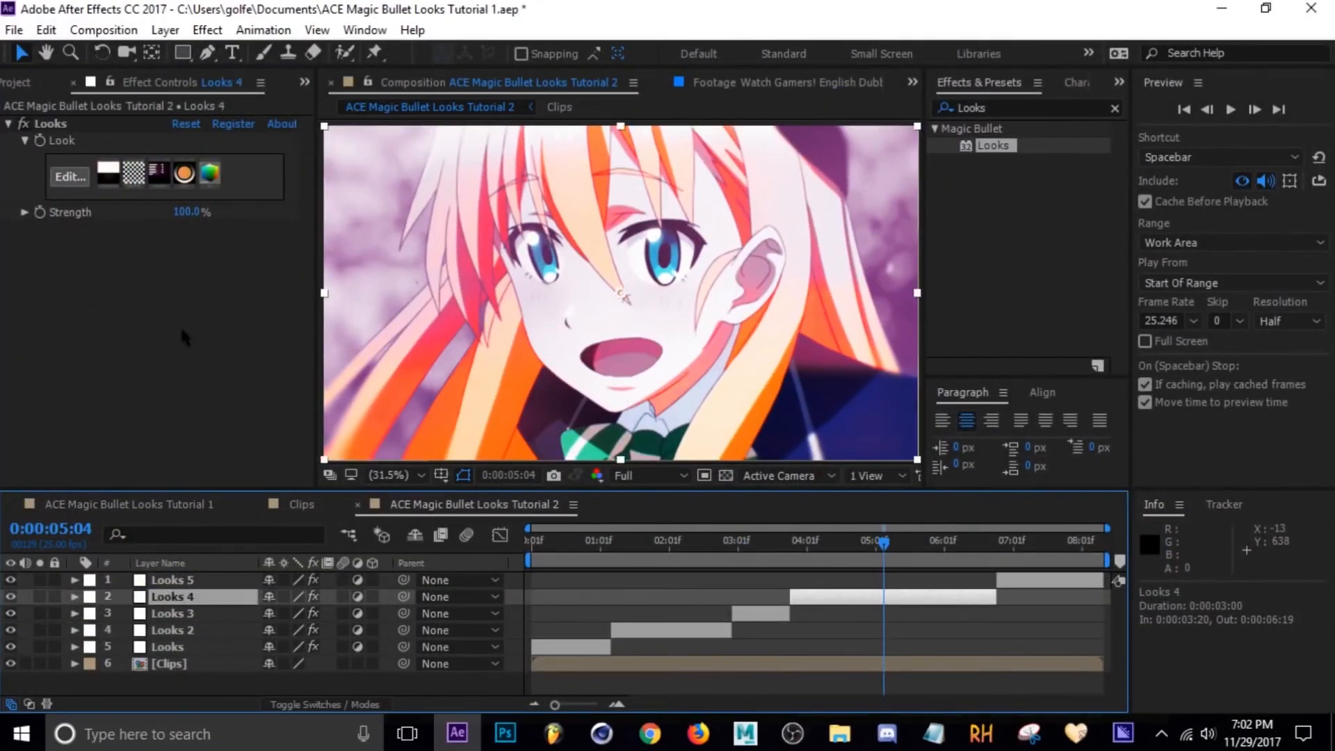
{"action": "left_click", "coordinate": [69, 177]}
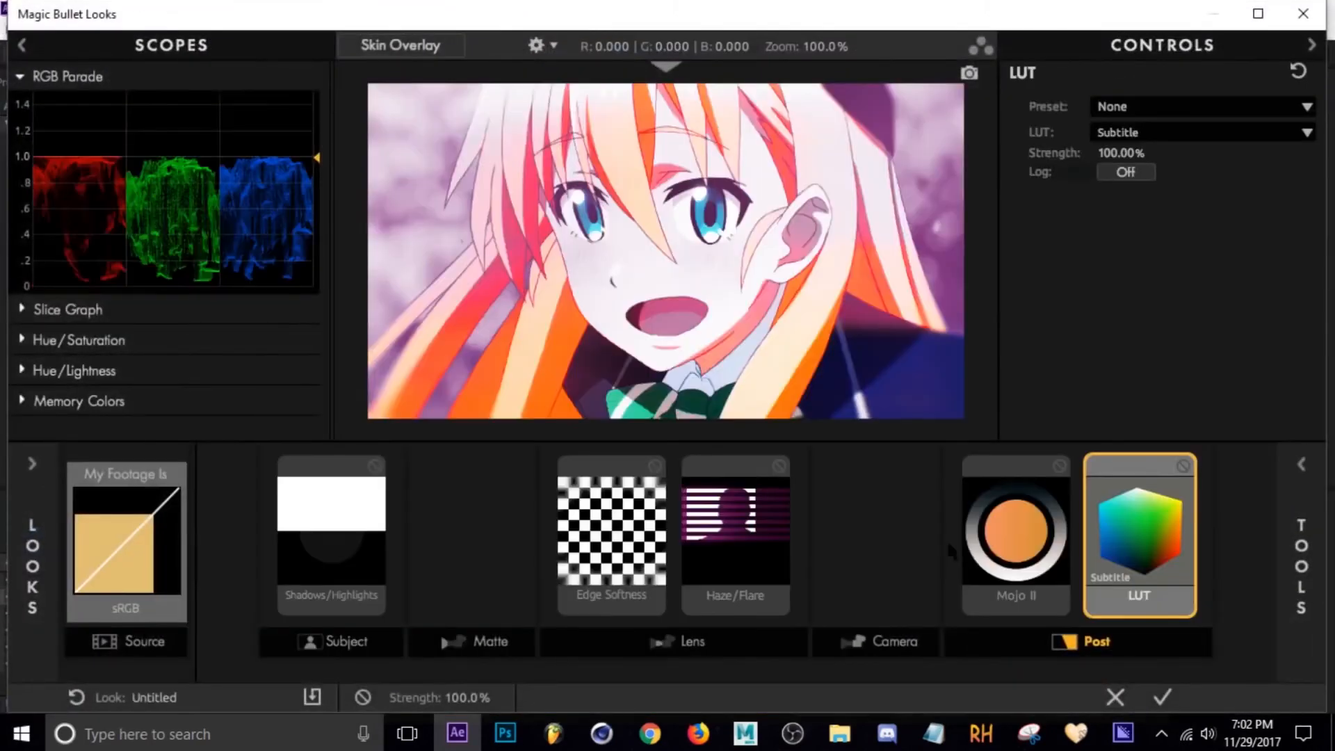
{"action": "left_click", "coordinate": [695, 640]}
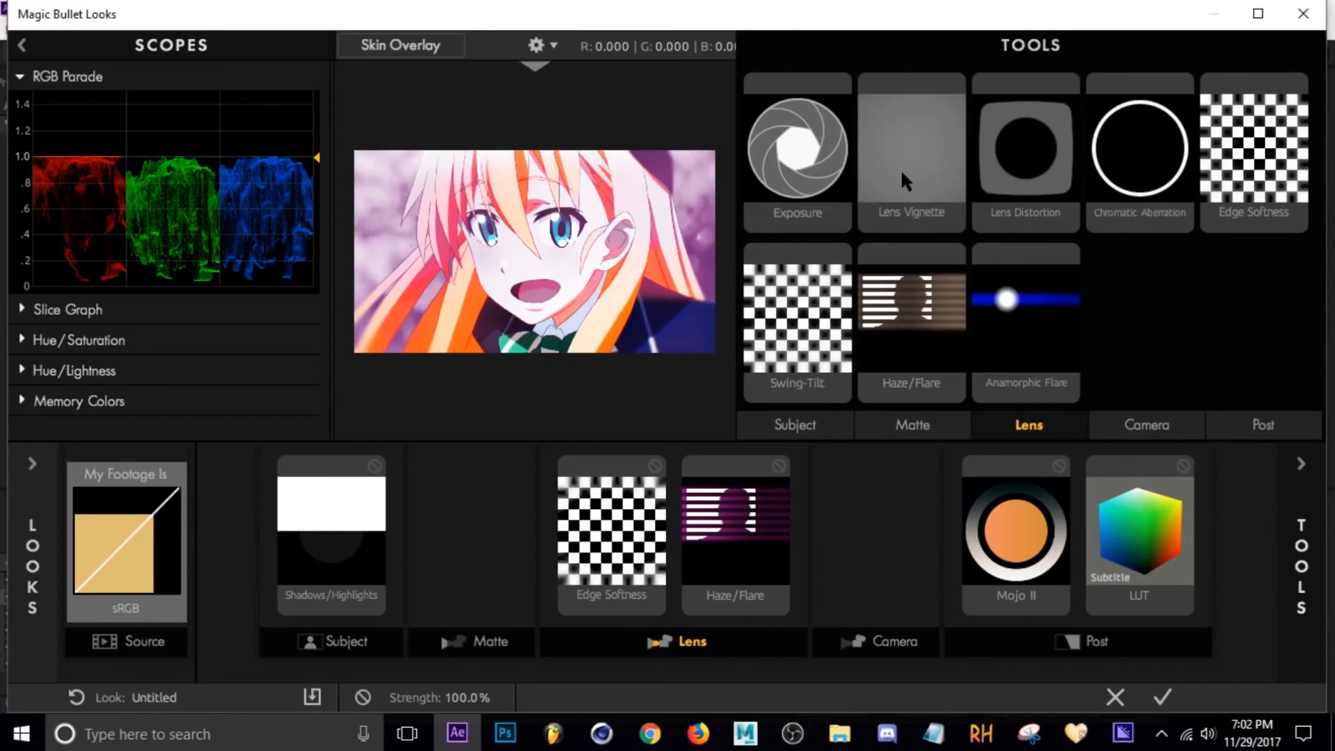
{"action": "left_click_drag", "start_coordinate": [902, 178], "coordinate": [560, 528]}
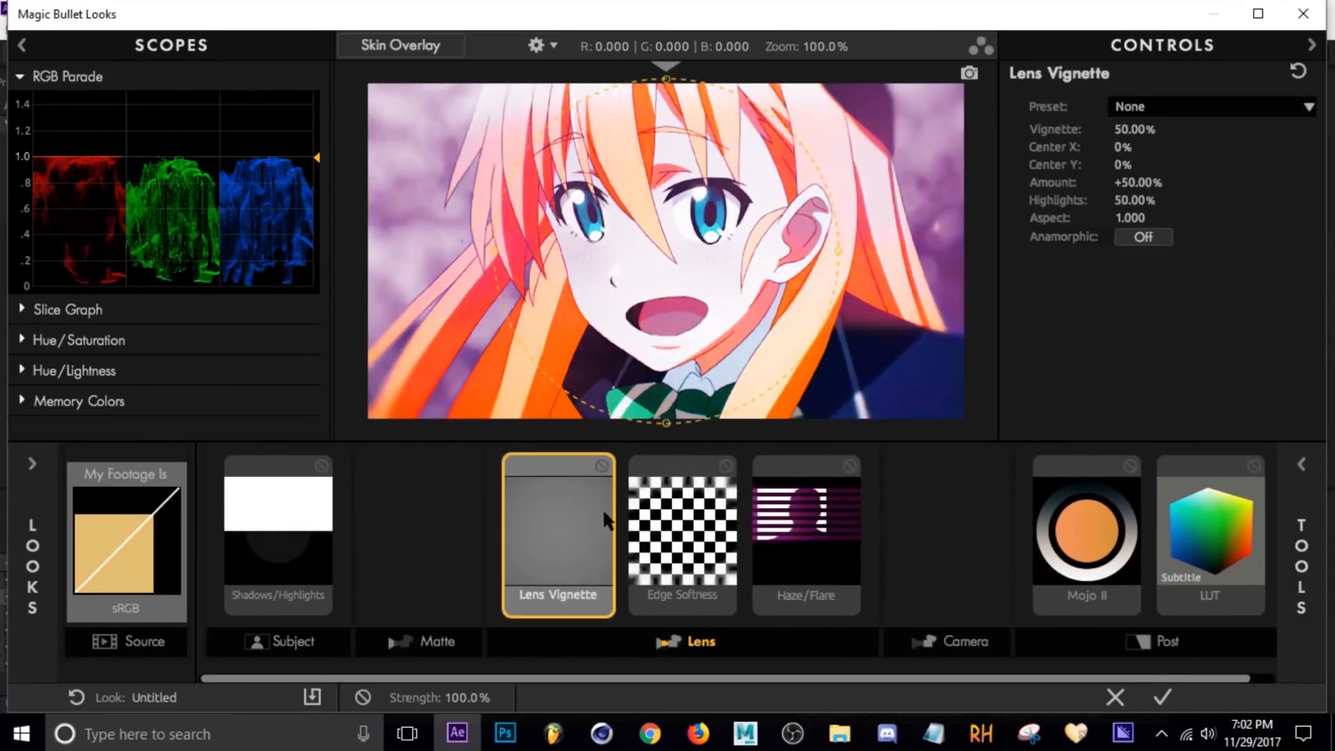
{"action": "left_click_drag", "start_coordinate": [1134, 129], "coordinate": [1032, 177]}
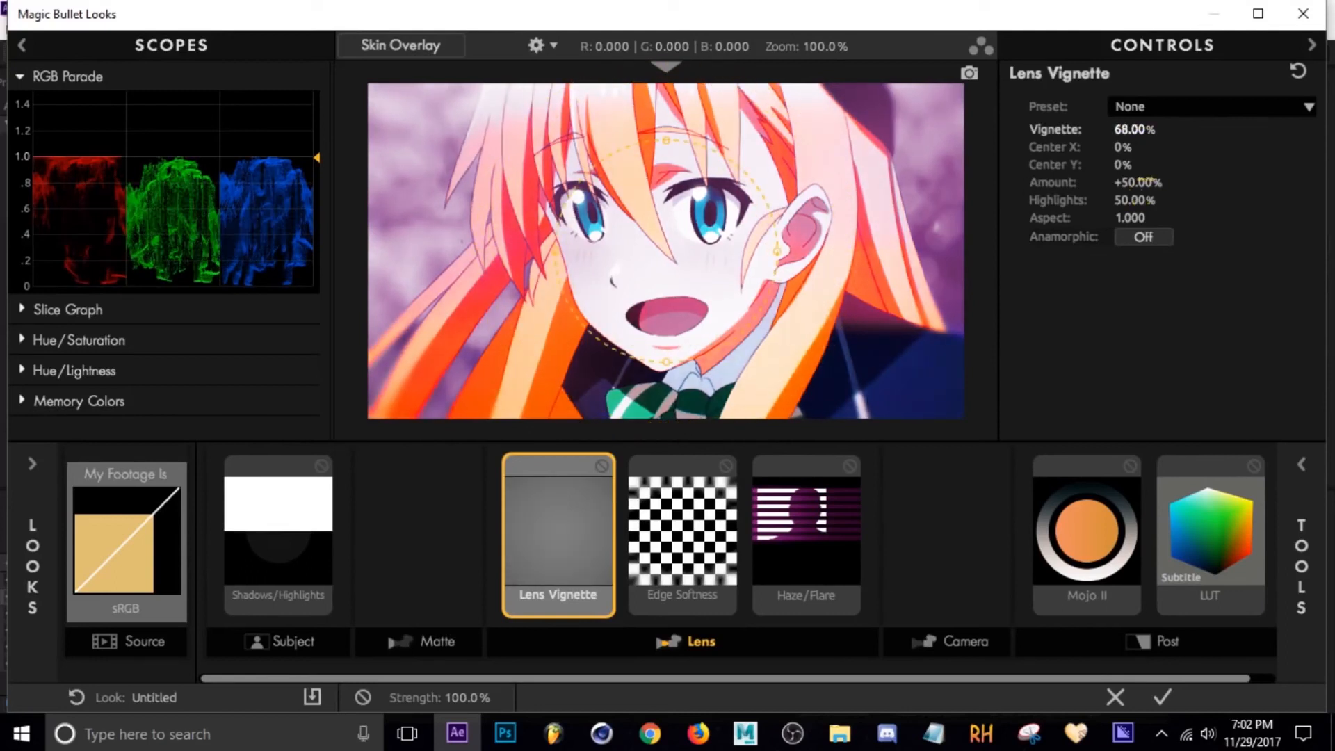
{"action": "left_click_drag", "start_coordinate": [1141, 180], "coordinate": [1163, 182]}
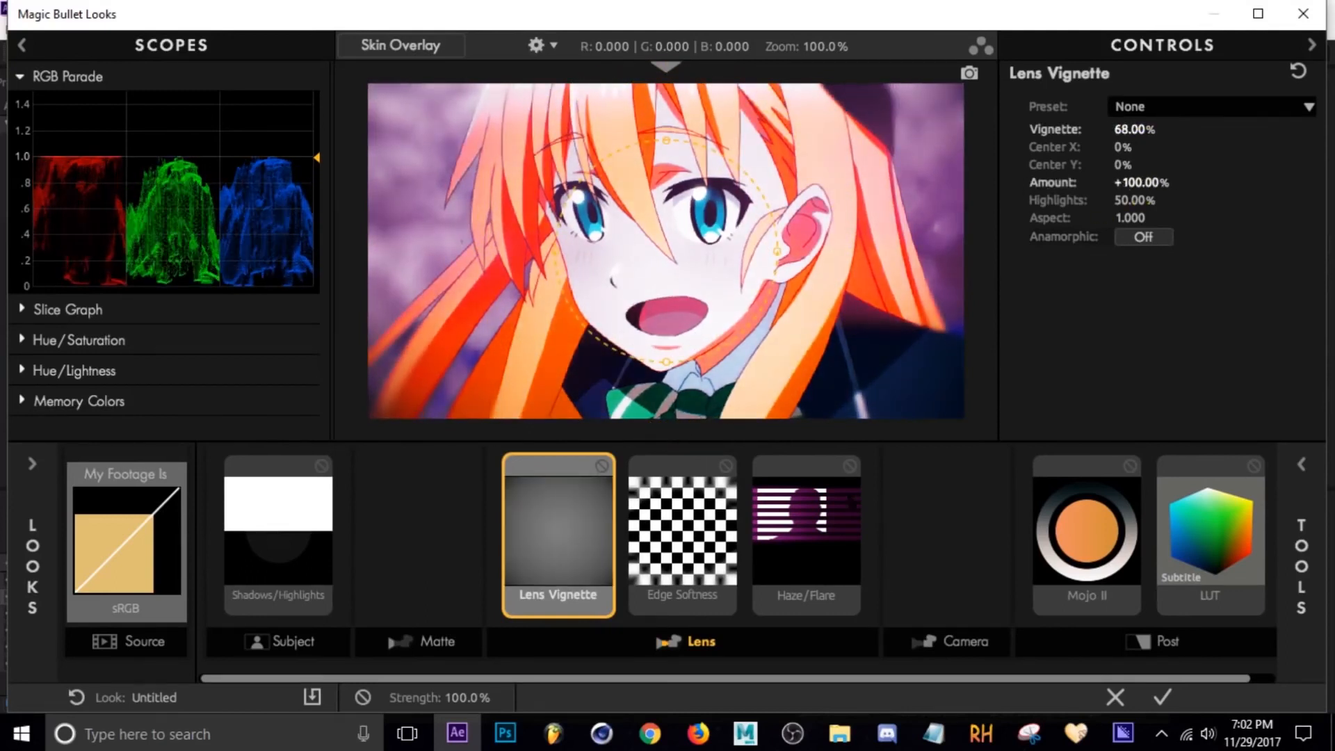
{"action": "left_click_drag", "start_coordinate": [1130, 129], "coordinate": [1144, 183]}
{"action": "left_click", "coordinate": [1163, 698]}
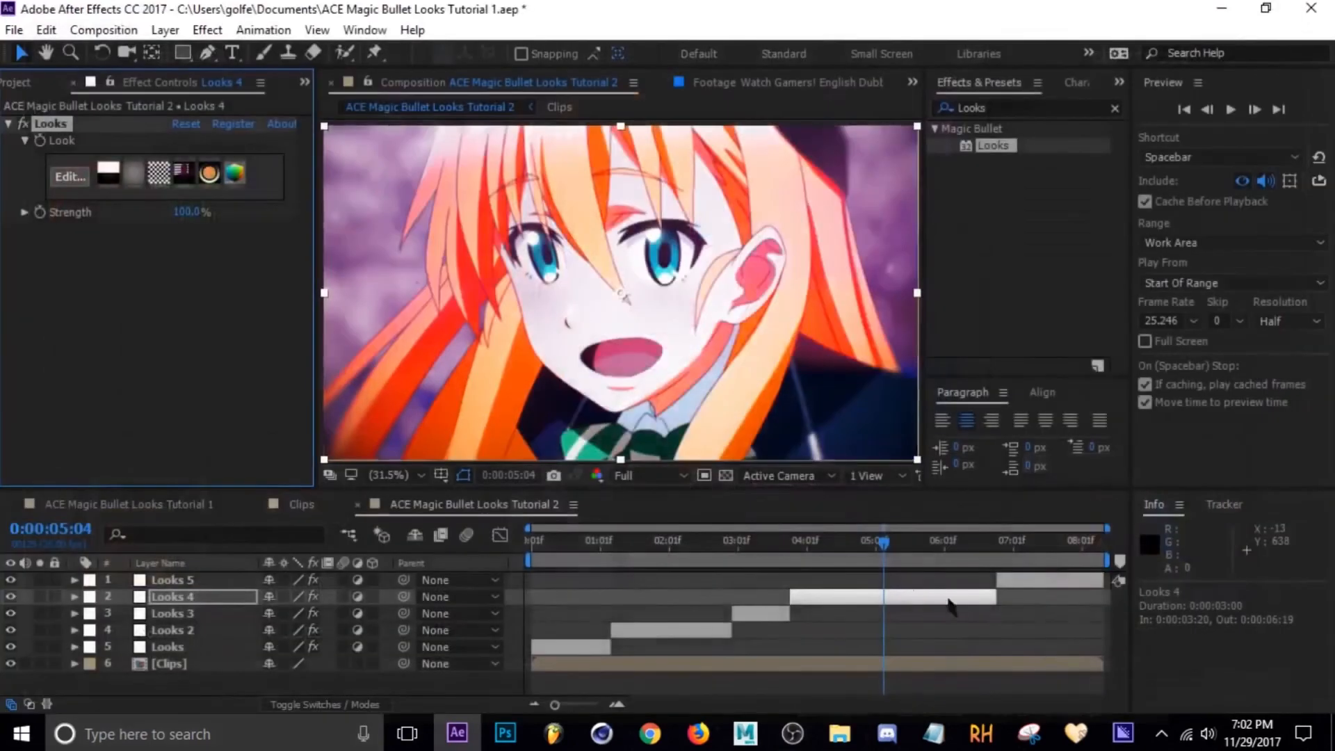
Play back the Looks 4 segment to preview the grade.
{"action": "left_click", "coordinate": [861, 549]}
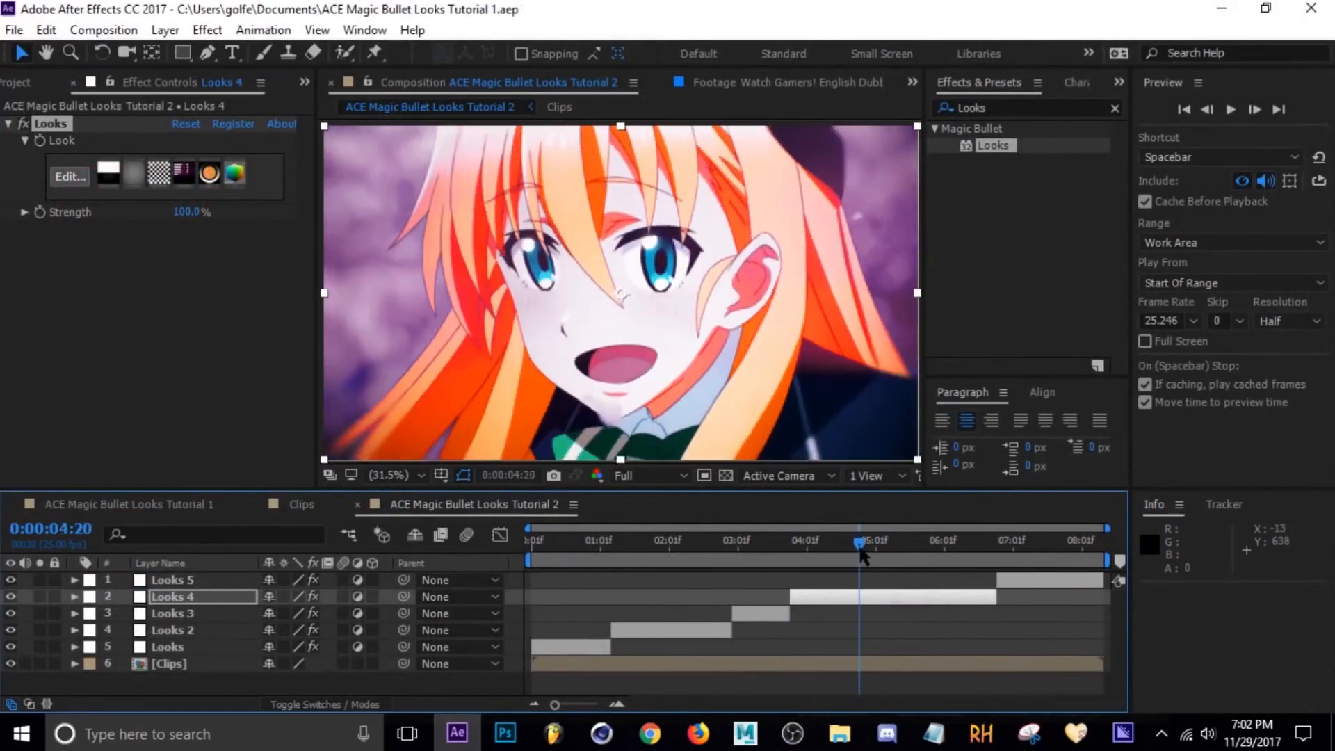
{"action": "key", "text": "space"}
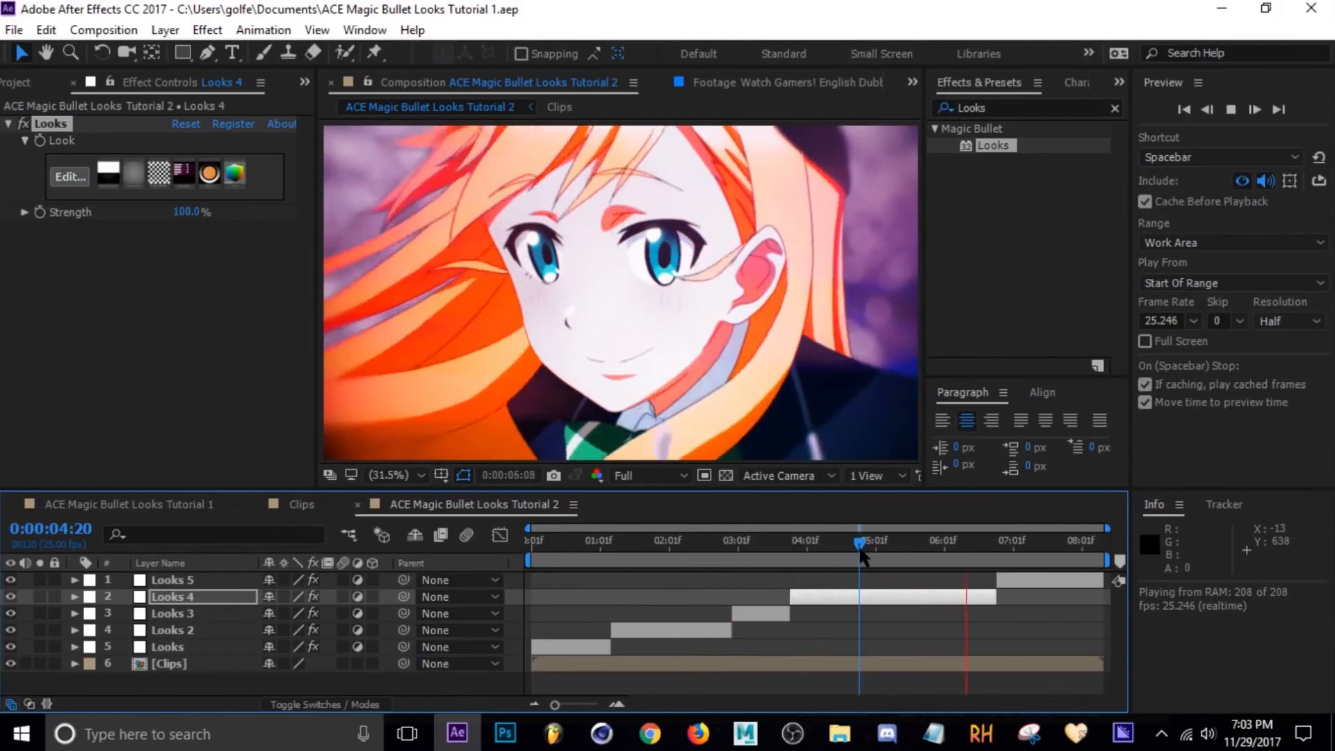
{"action": "key", "text": "space"}
{"action": "left_click_drag", "start_coordinate": [824, 546], "coordinate": [884, 544]}
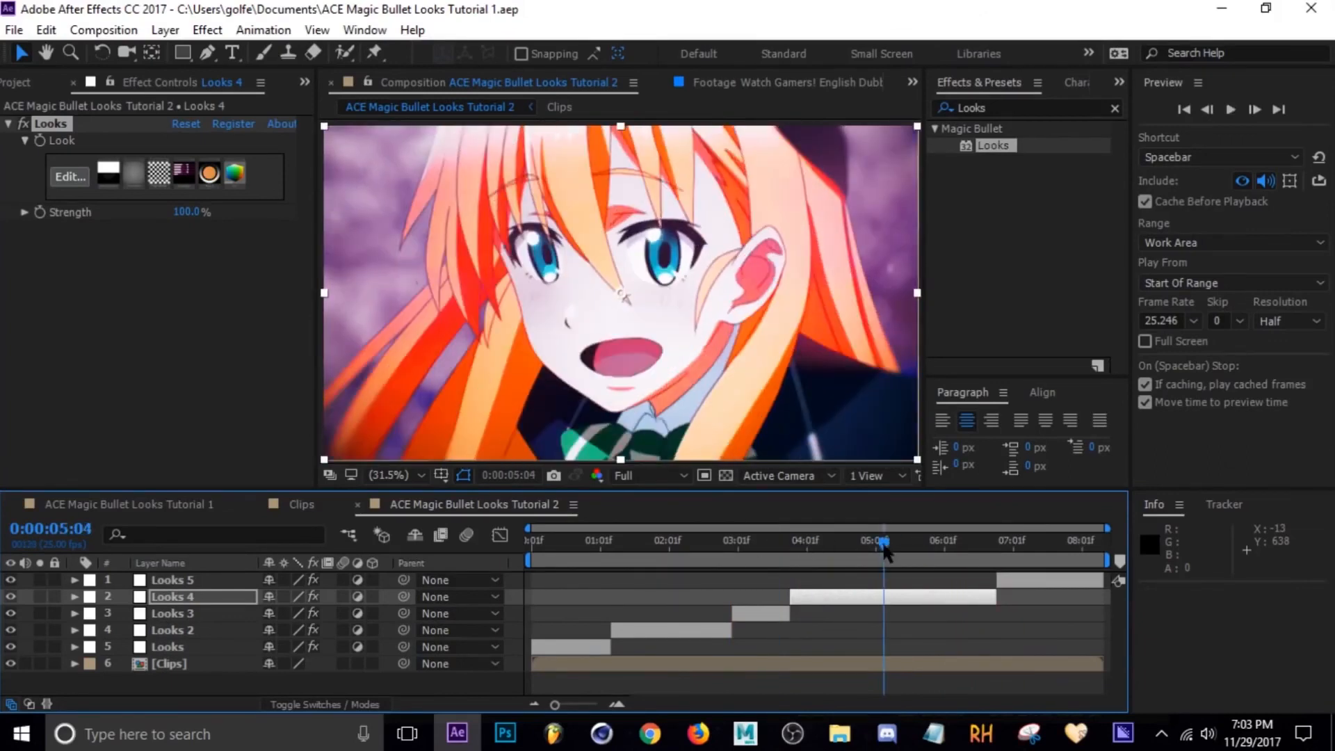
Save the Looks 4 layer's Looks effect as an animation preset named LUT.
{"action": "left_click", "coordinate": [56, 132]}
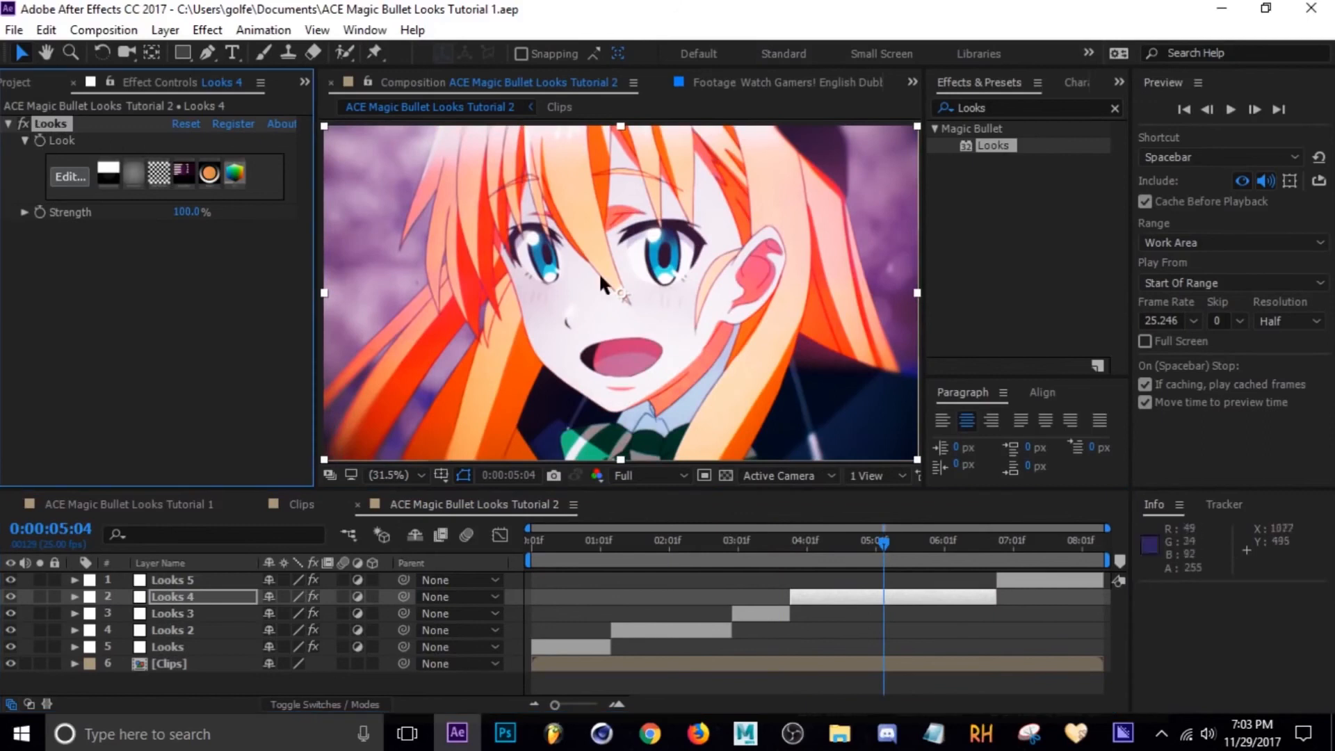
{"action": "left_click", "coordinate": [263, 29]}
{"action": "left_click", "coordinate": [292, 54]}
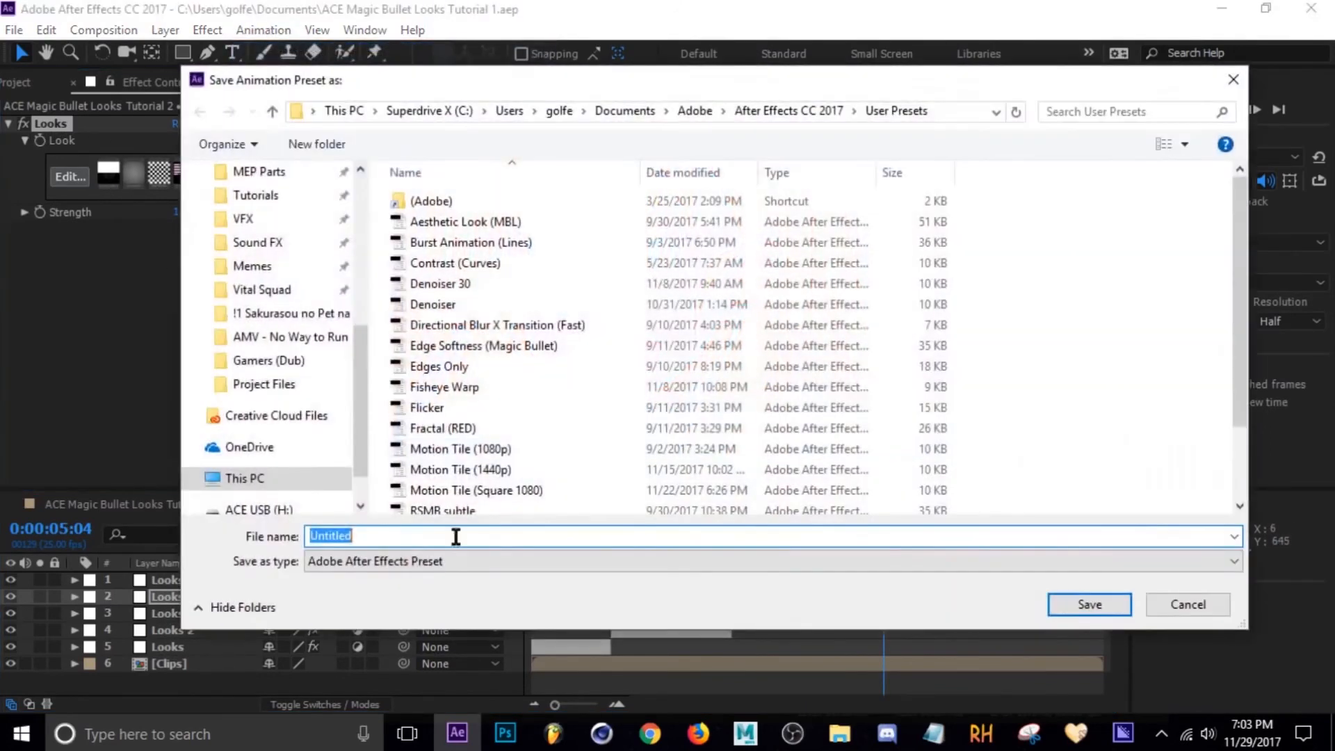
{"action": "left_click", "coordinate": [370, 535]}
{"action": "type", "text": "LUT"}
{"action": "left_click", "coordinate": [1087, 604]}
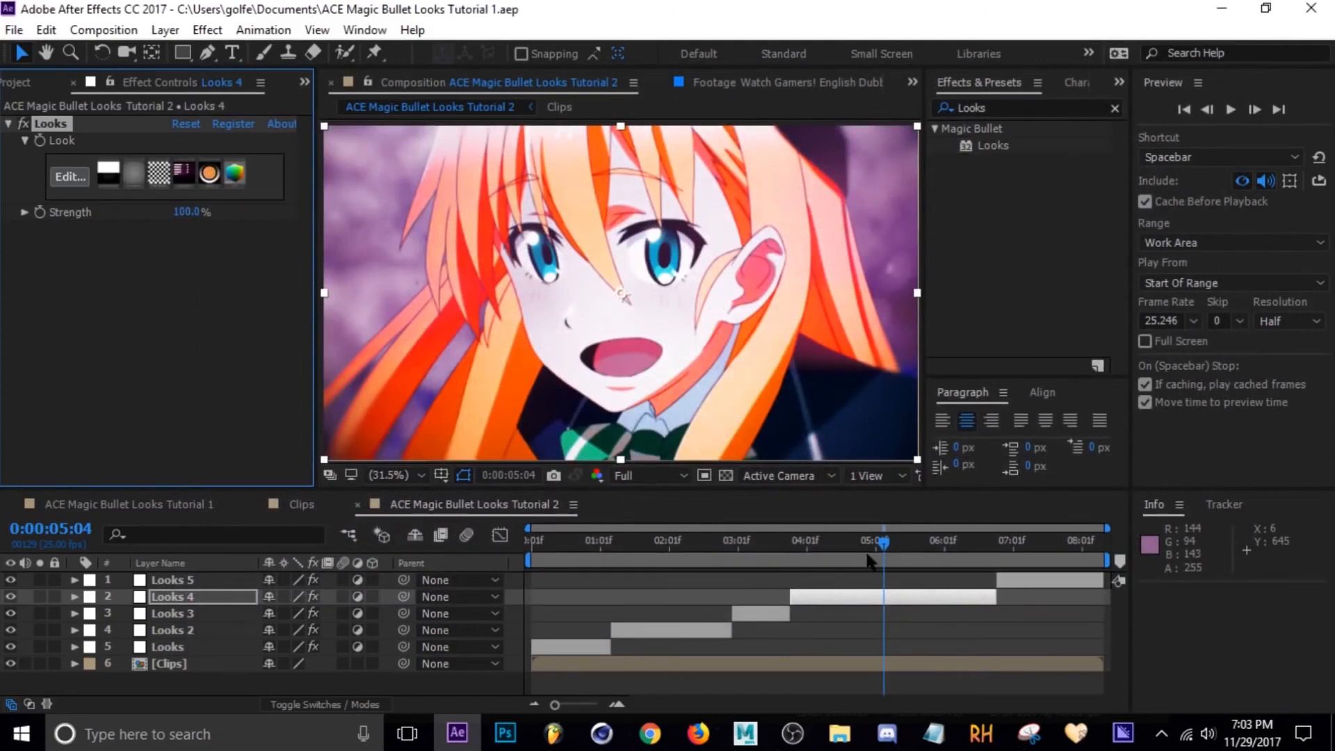
Delete the Looks effect from the Looks 4 layer and reapply the saved LUT preset found in Effects & Presets.
{"action": "left_click_drag", "start_coordinate": [883, 544], "coordinate": [918, 543]}
{"action": "left_click_drag", "start_coordinate": [1050, 108], "coordinate": [775, 122]}
{"action": "type", "text": "LUT"}
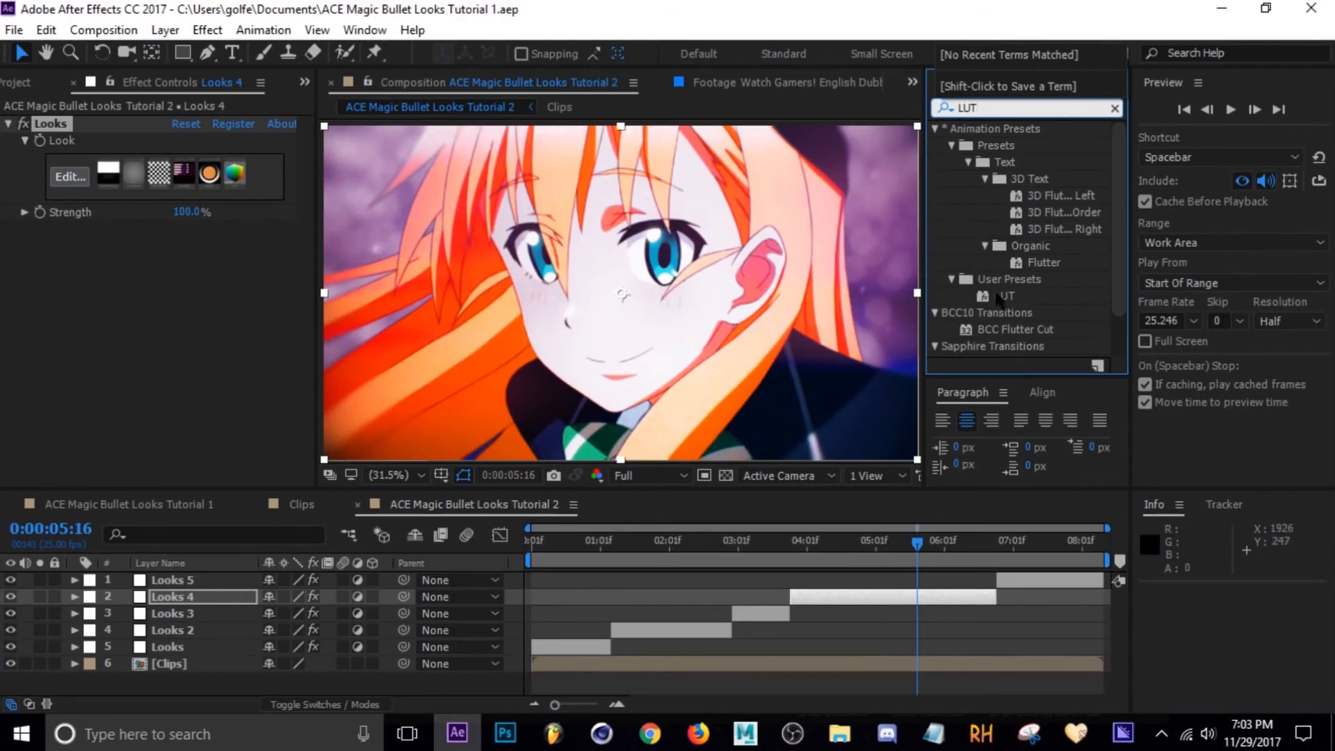
{"action": "left_click", "coordinate": [1007, 299]}
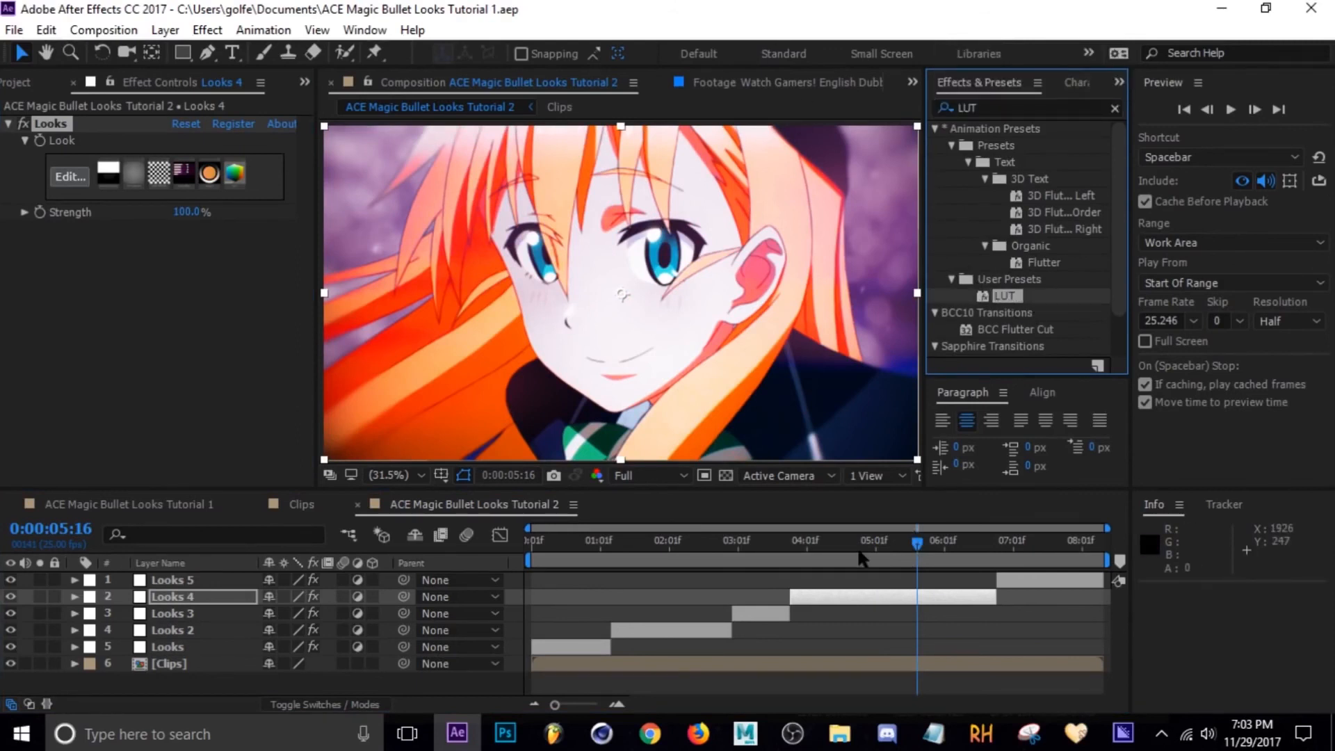
{"action": "left_click", "coordinate": [856, 596]}
{"action": "left_click", "coordinate": [61, 127]}
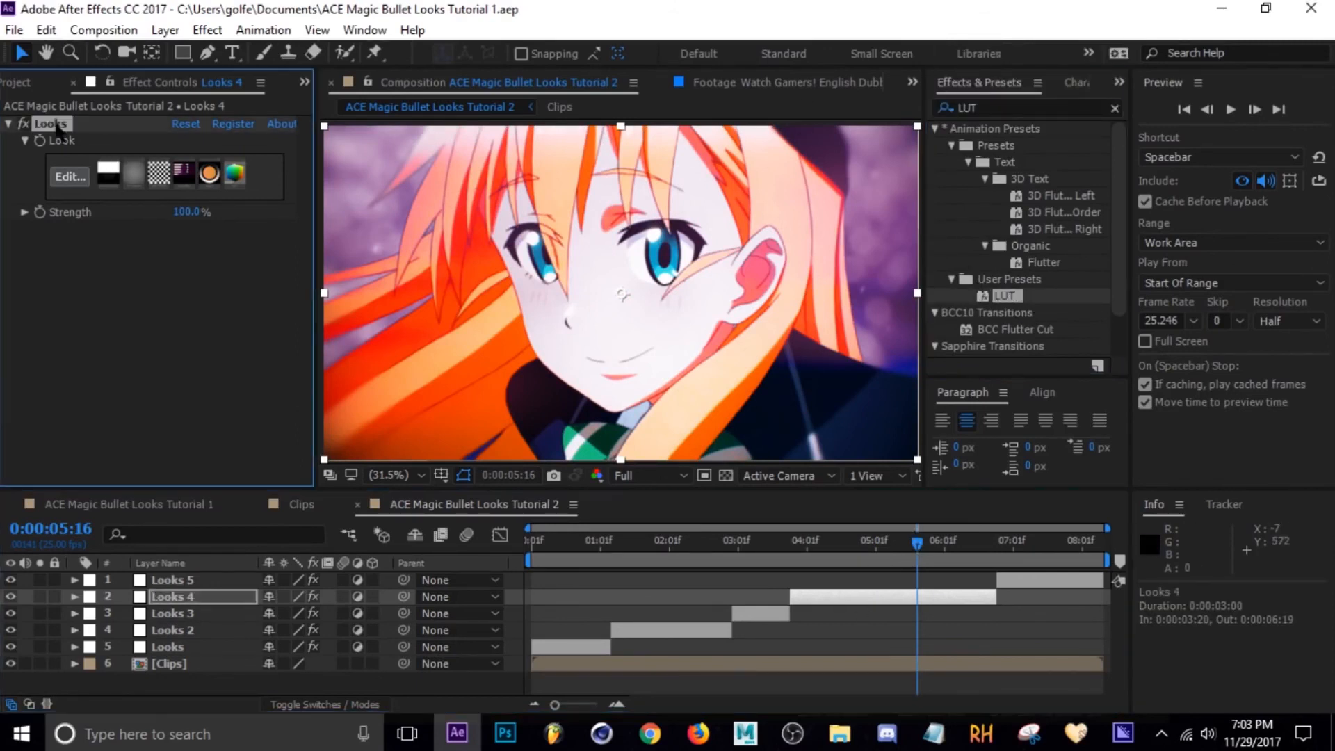
{"action": "key", "text": "Delete"}
{"action": "left_click_drag", "start_coordinate": [1004, 296], "coordinate": [903, 592]}
{"action": "left_click", "coordinate": [869, 541]}
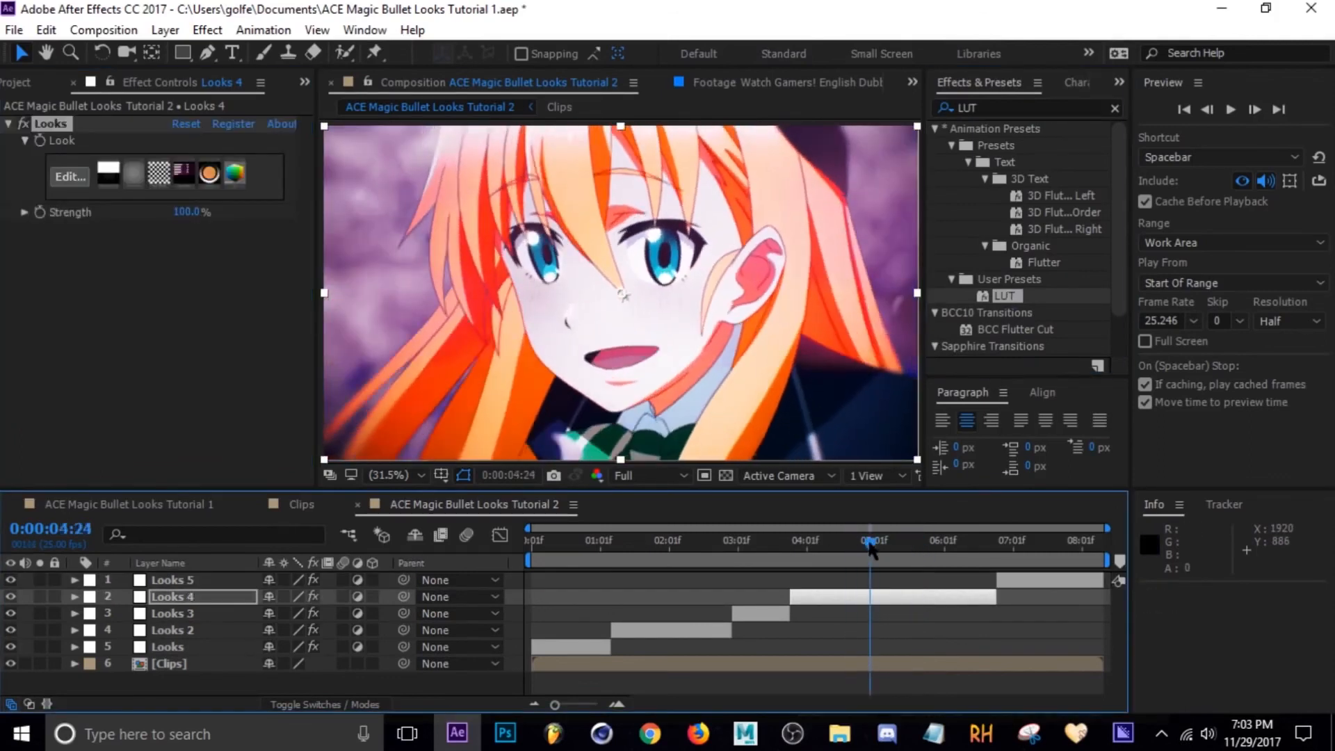